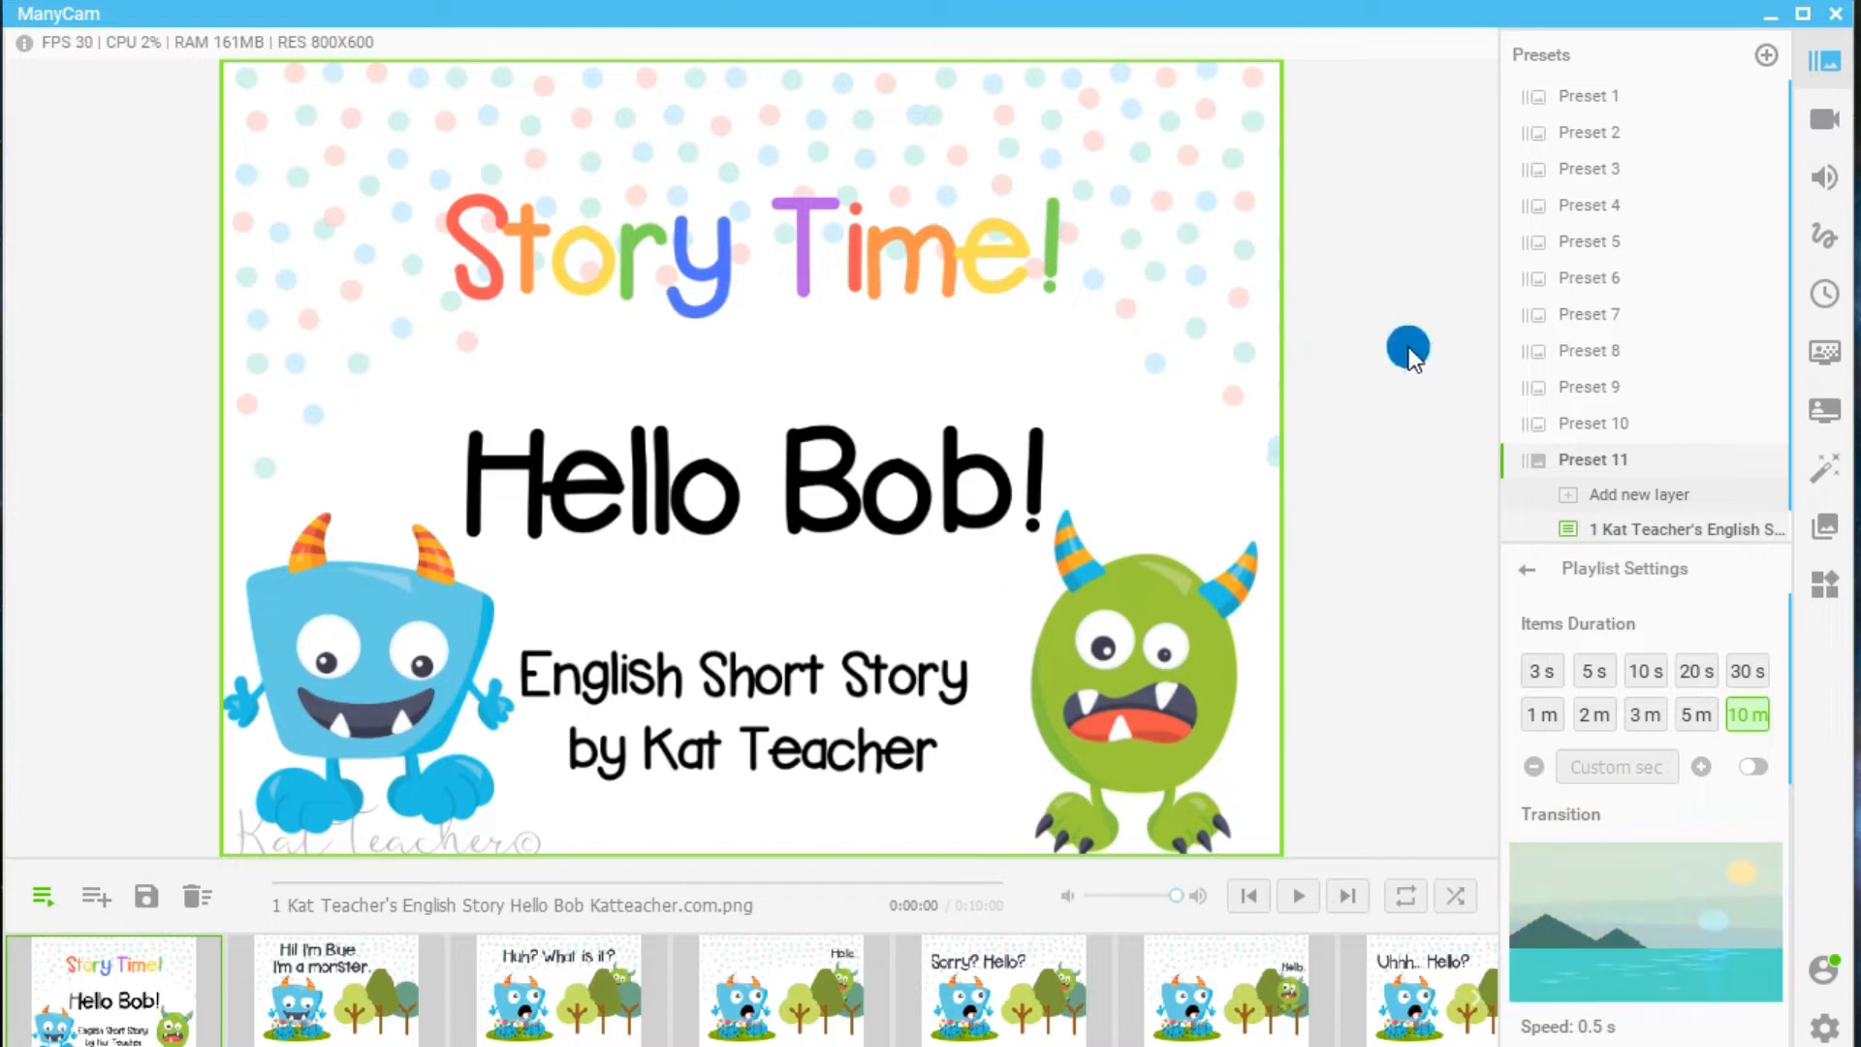
Try the video output resolution at 480p and at 720p to compare how the story page fits the frame.
click(1824, 118)
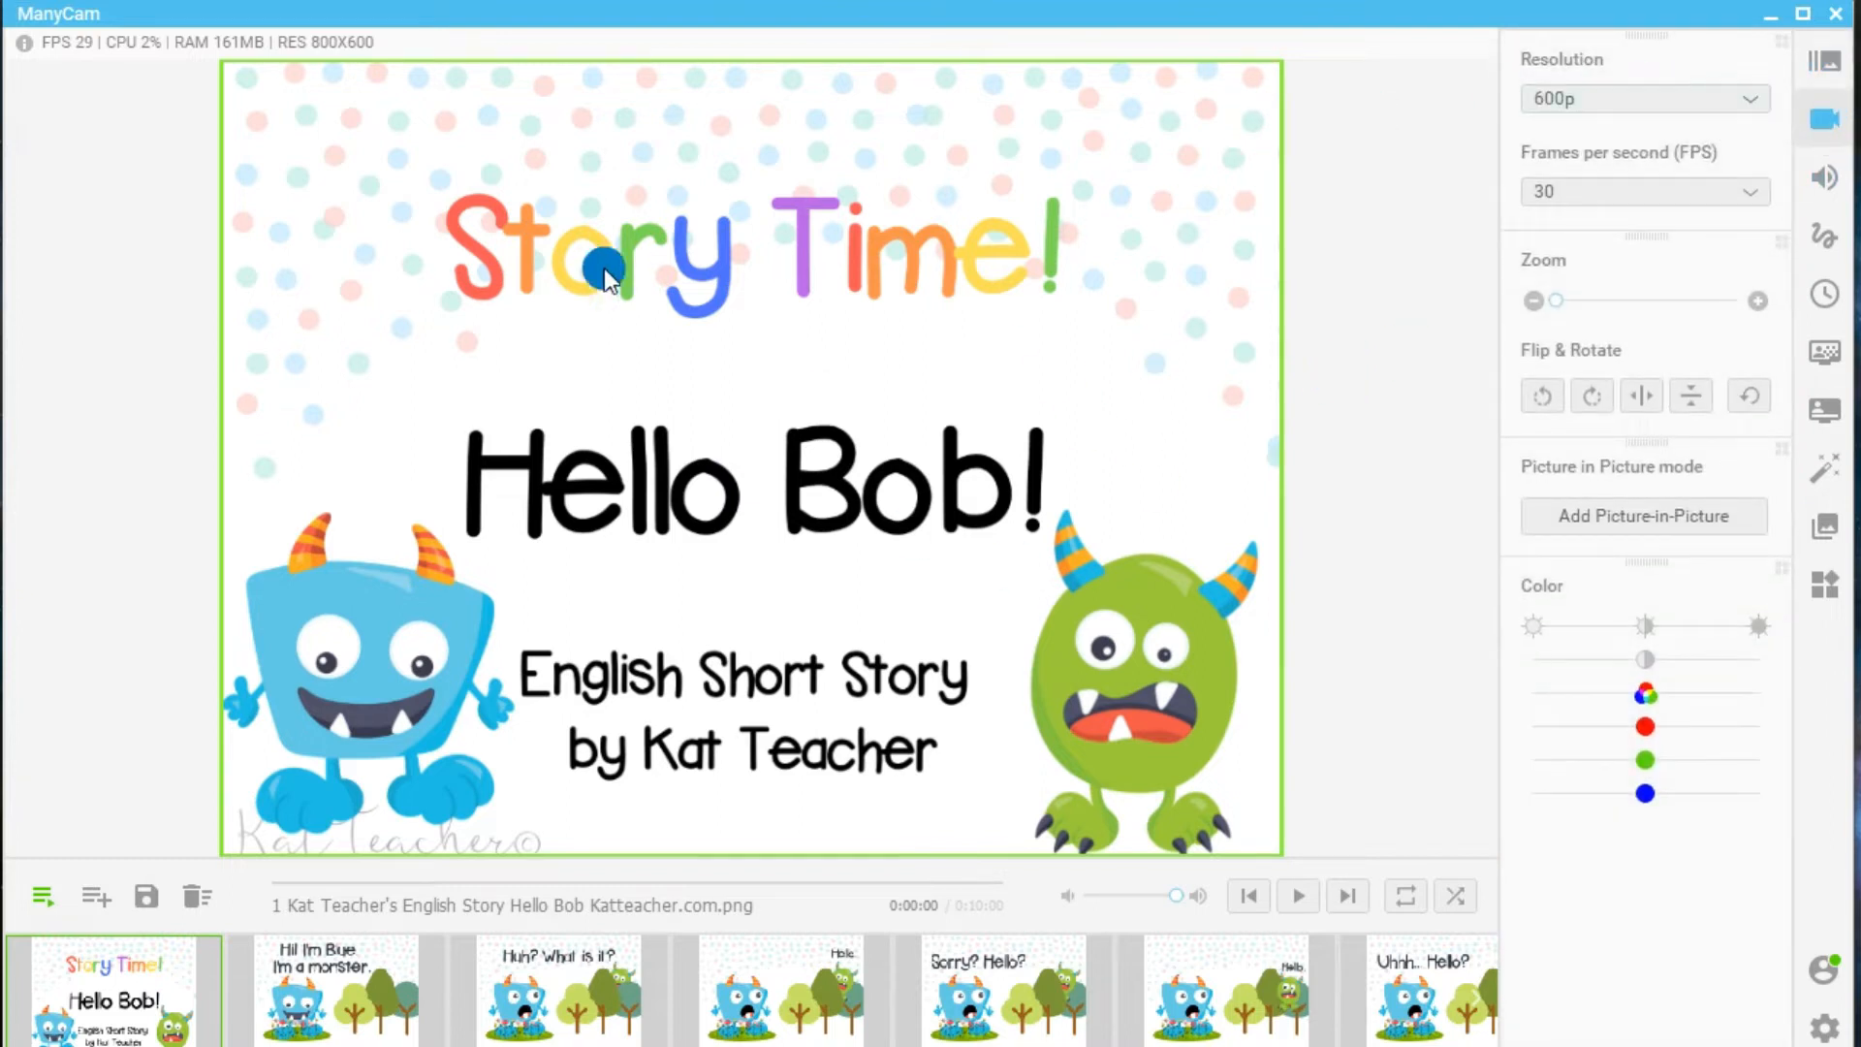
click(1632, 100)
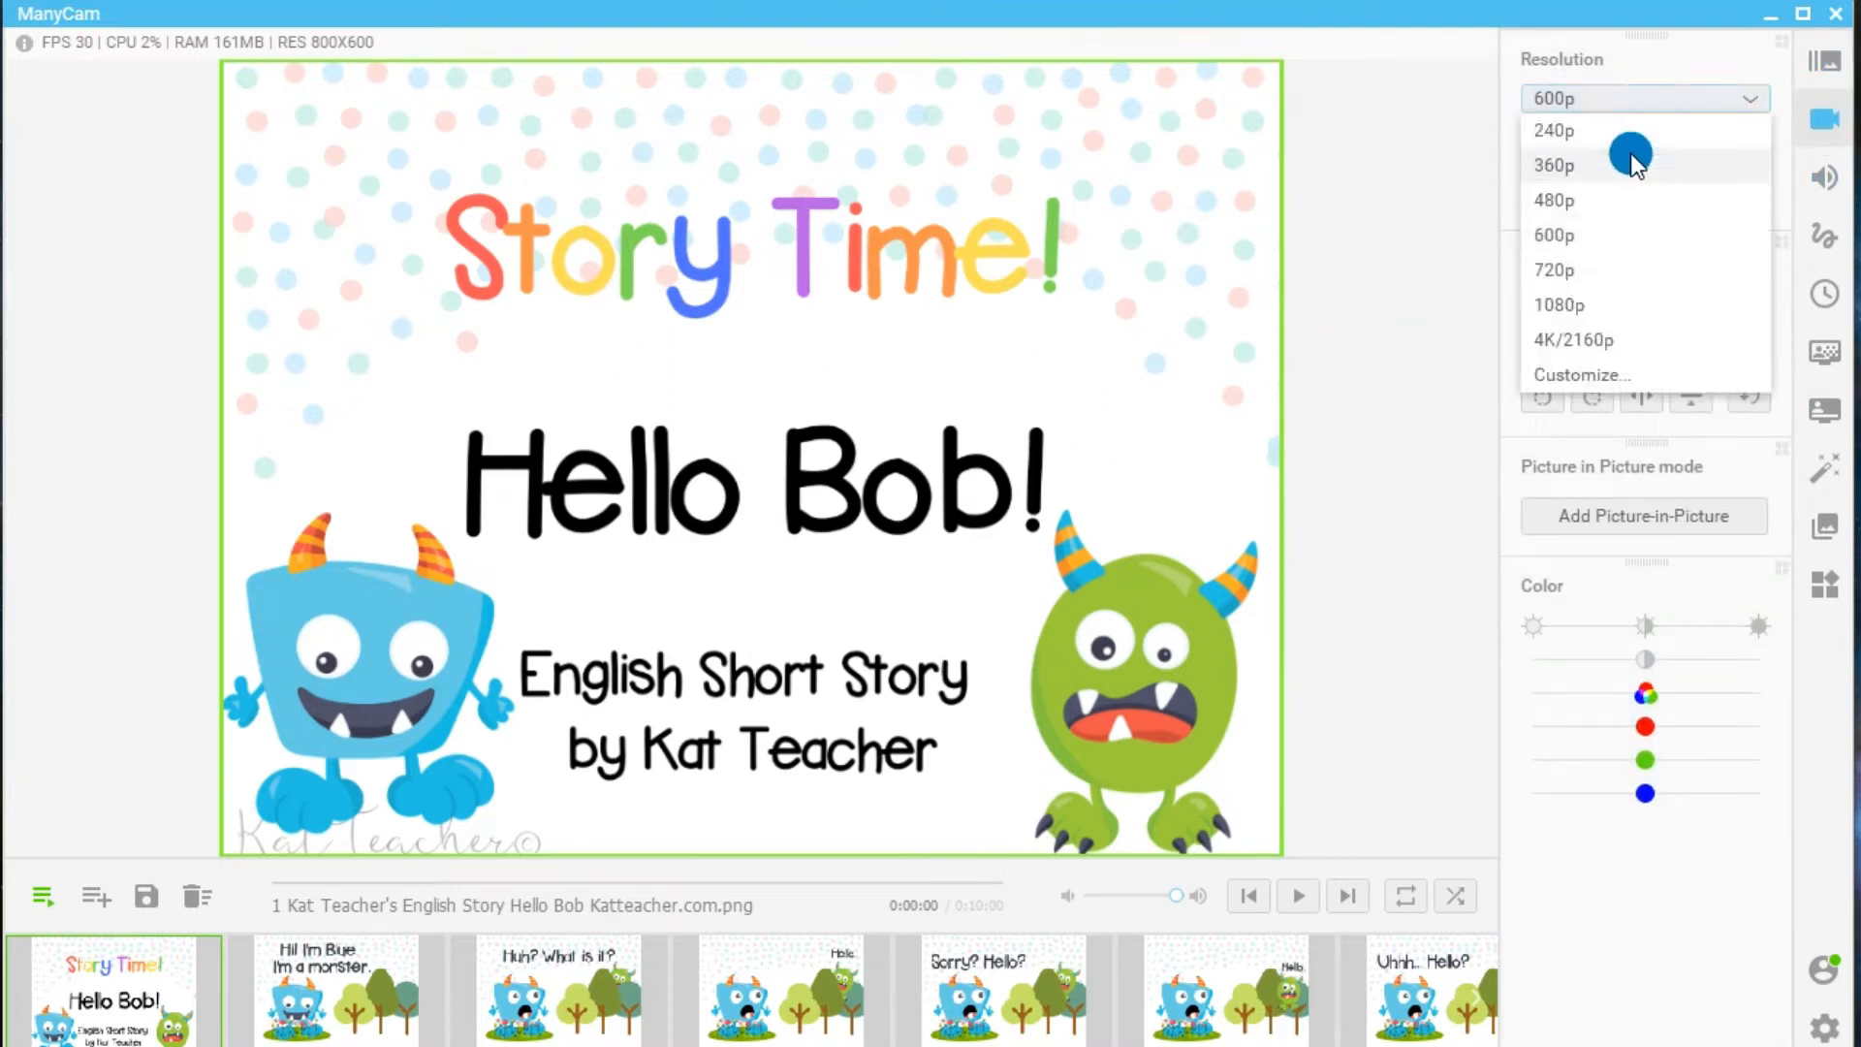
click(1563, 202)
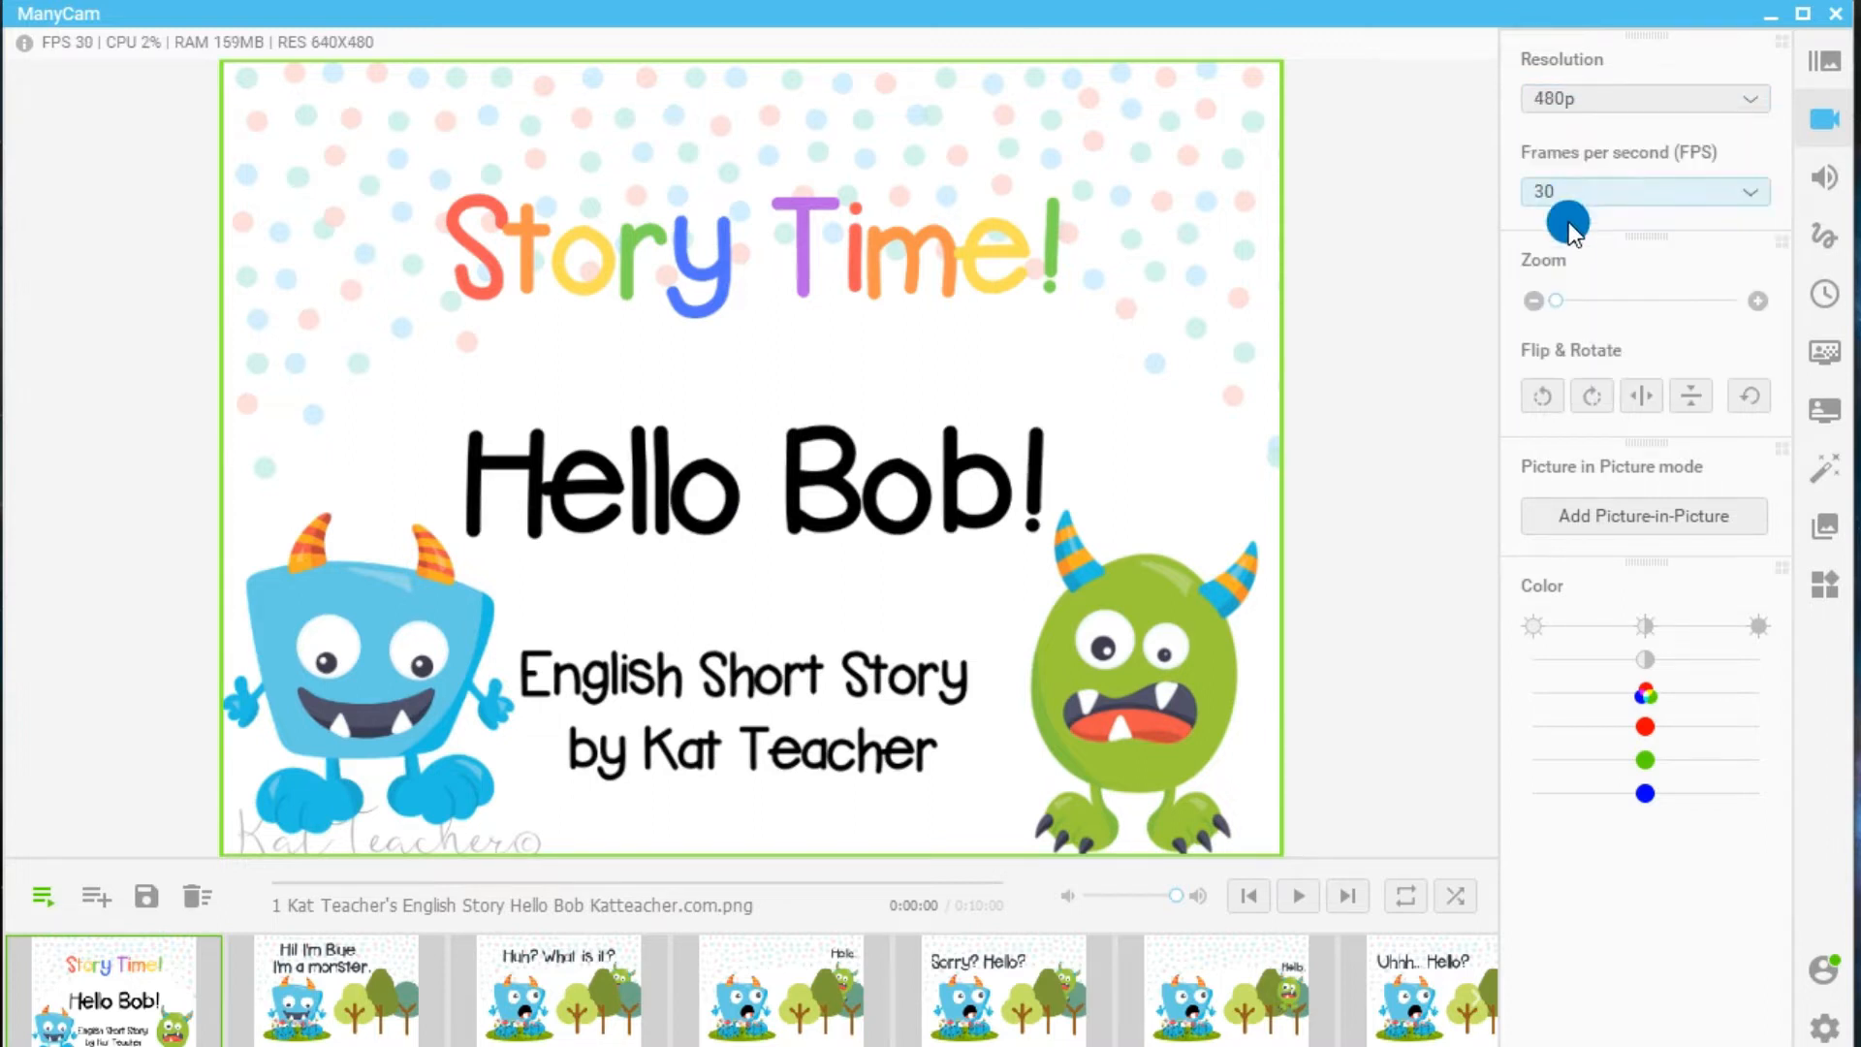
click(1601, 103)
click(1609, 262)
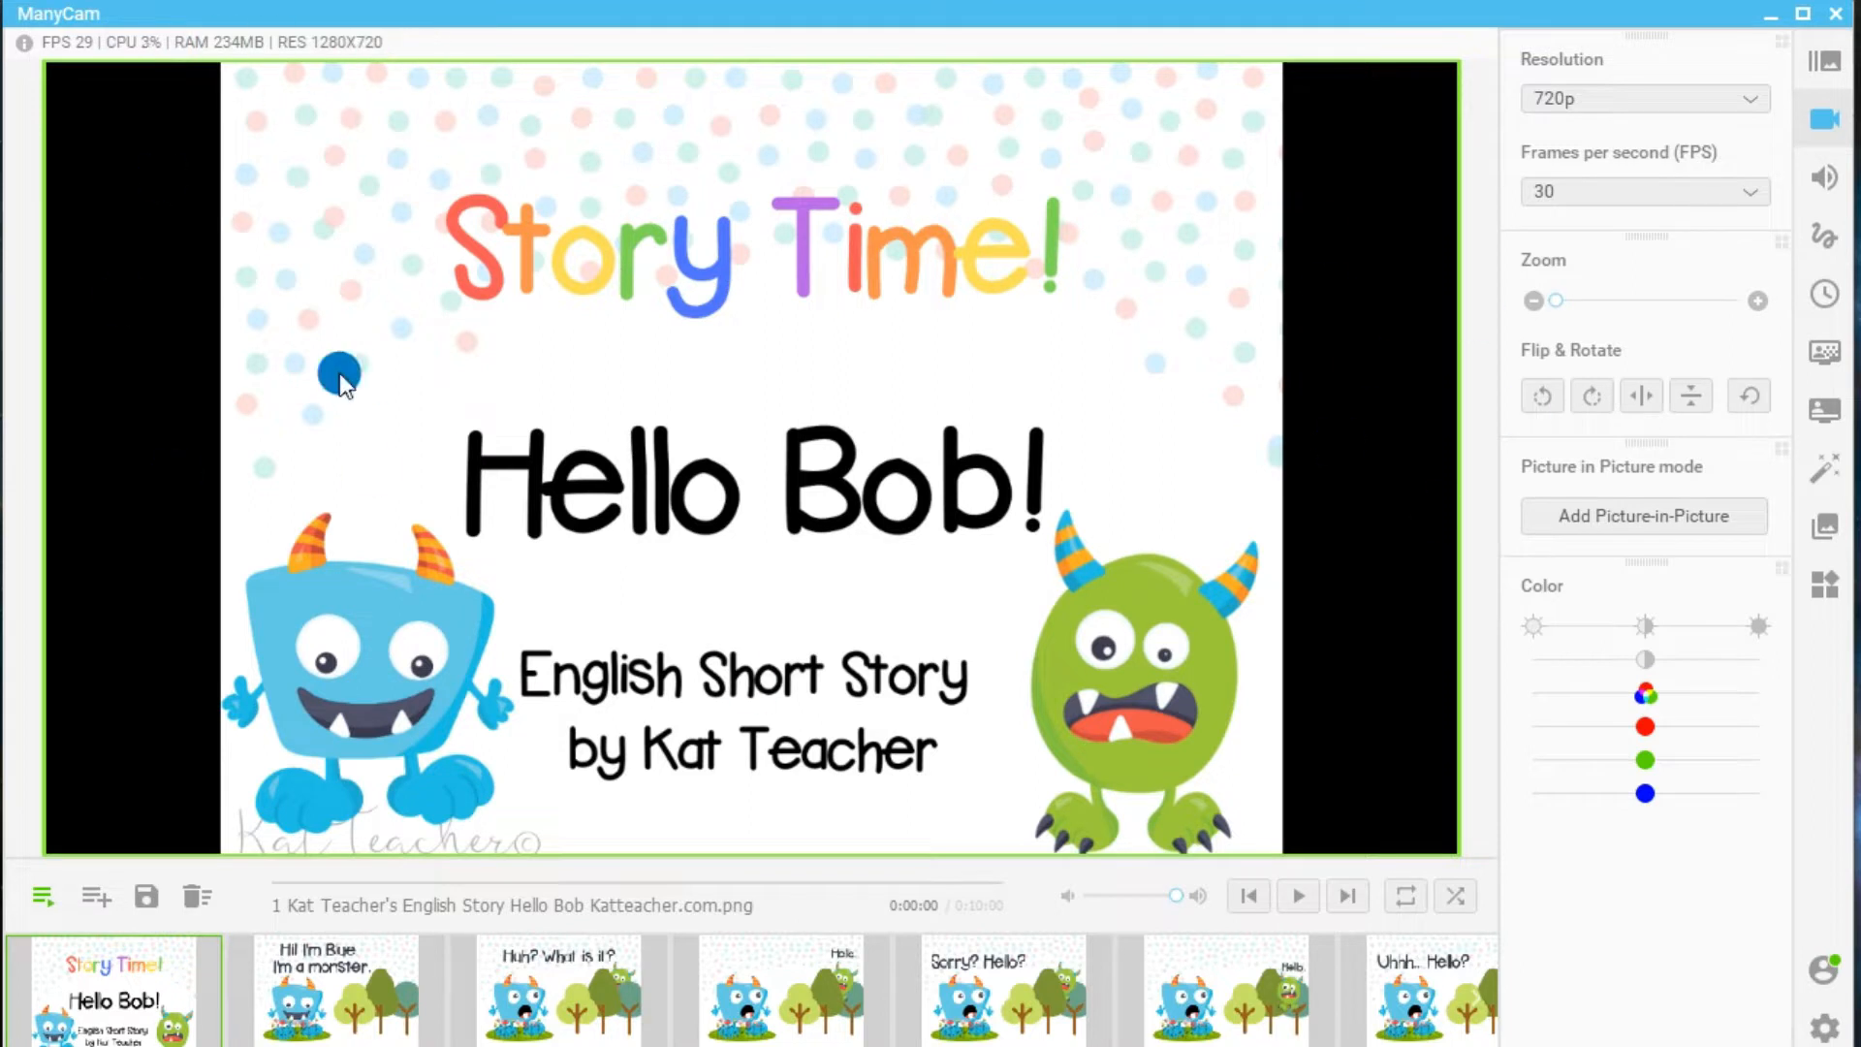
Switch the video resolution back down to 480p and settle on 600p.
click(1606, 95)
click(1617, 194)
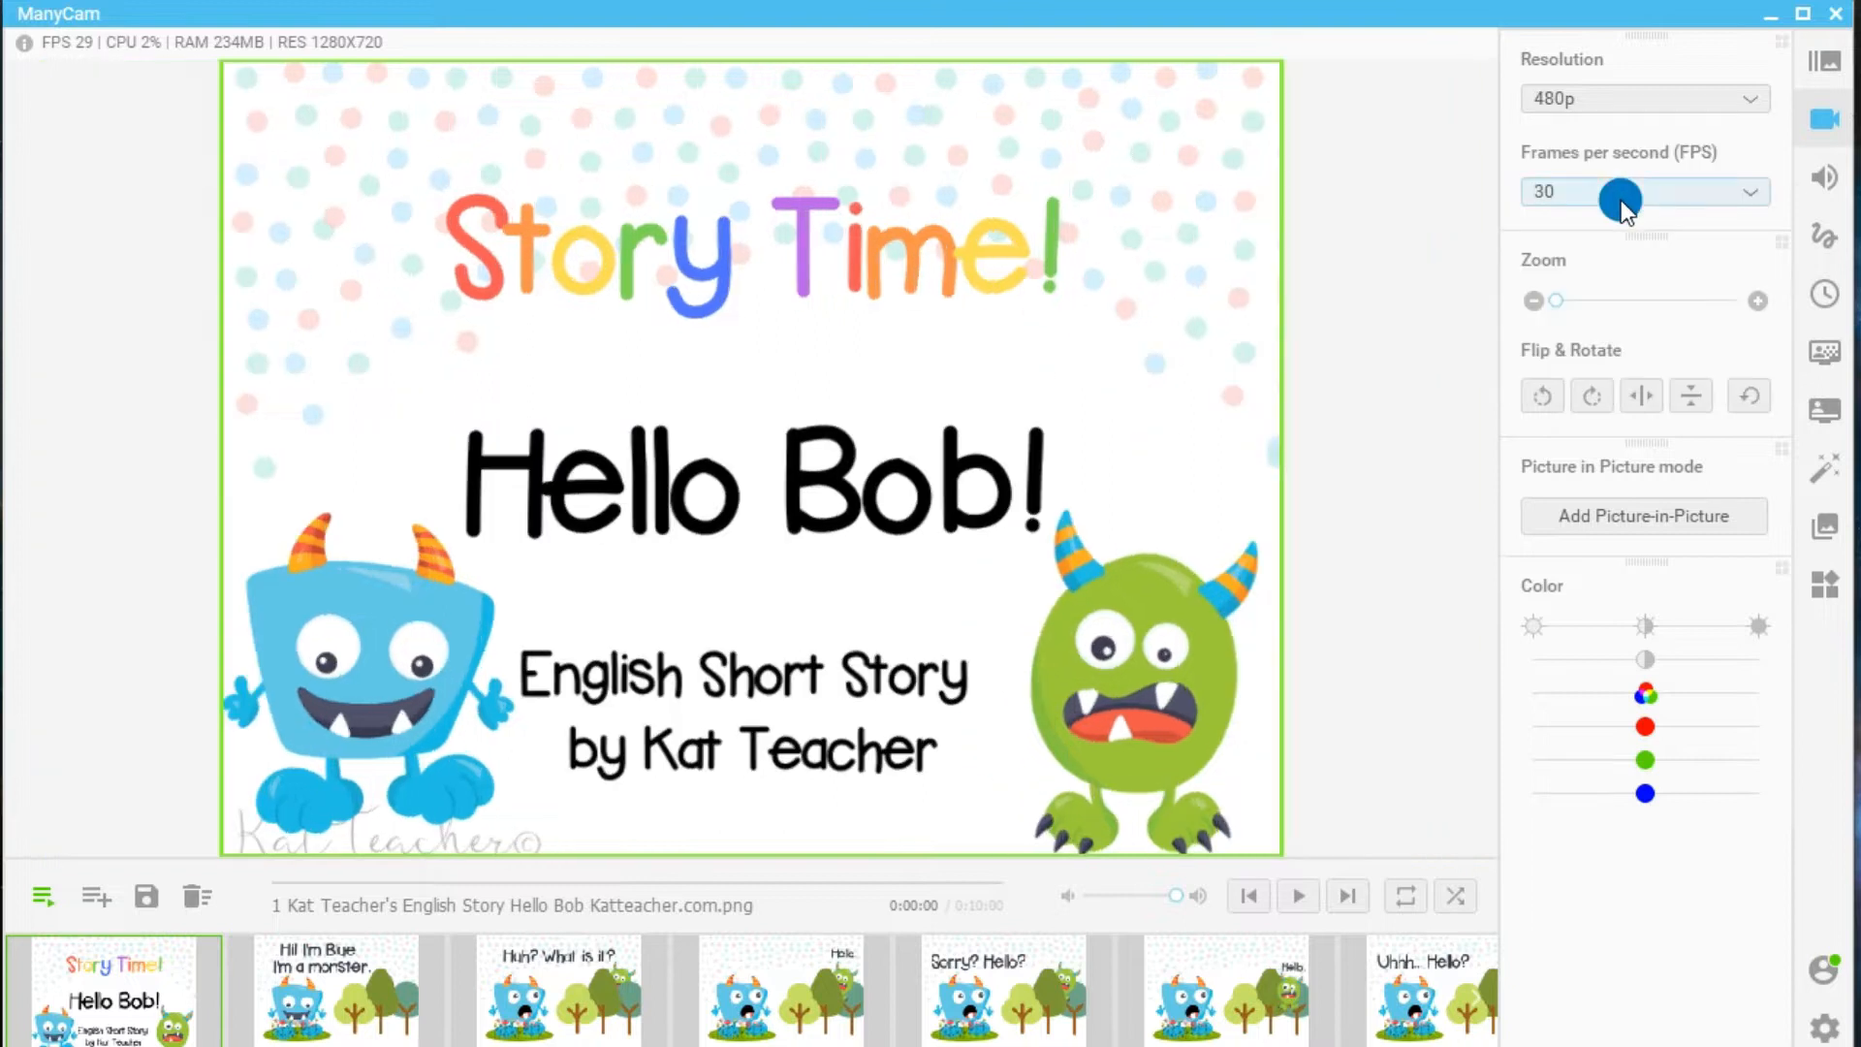
click(1549, 107)
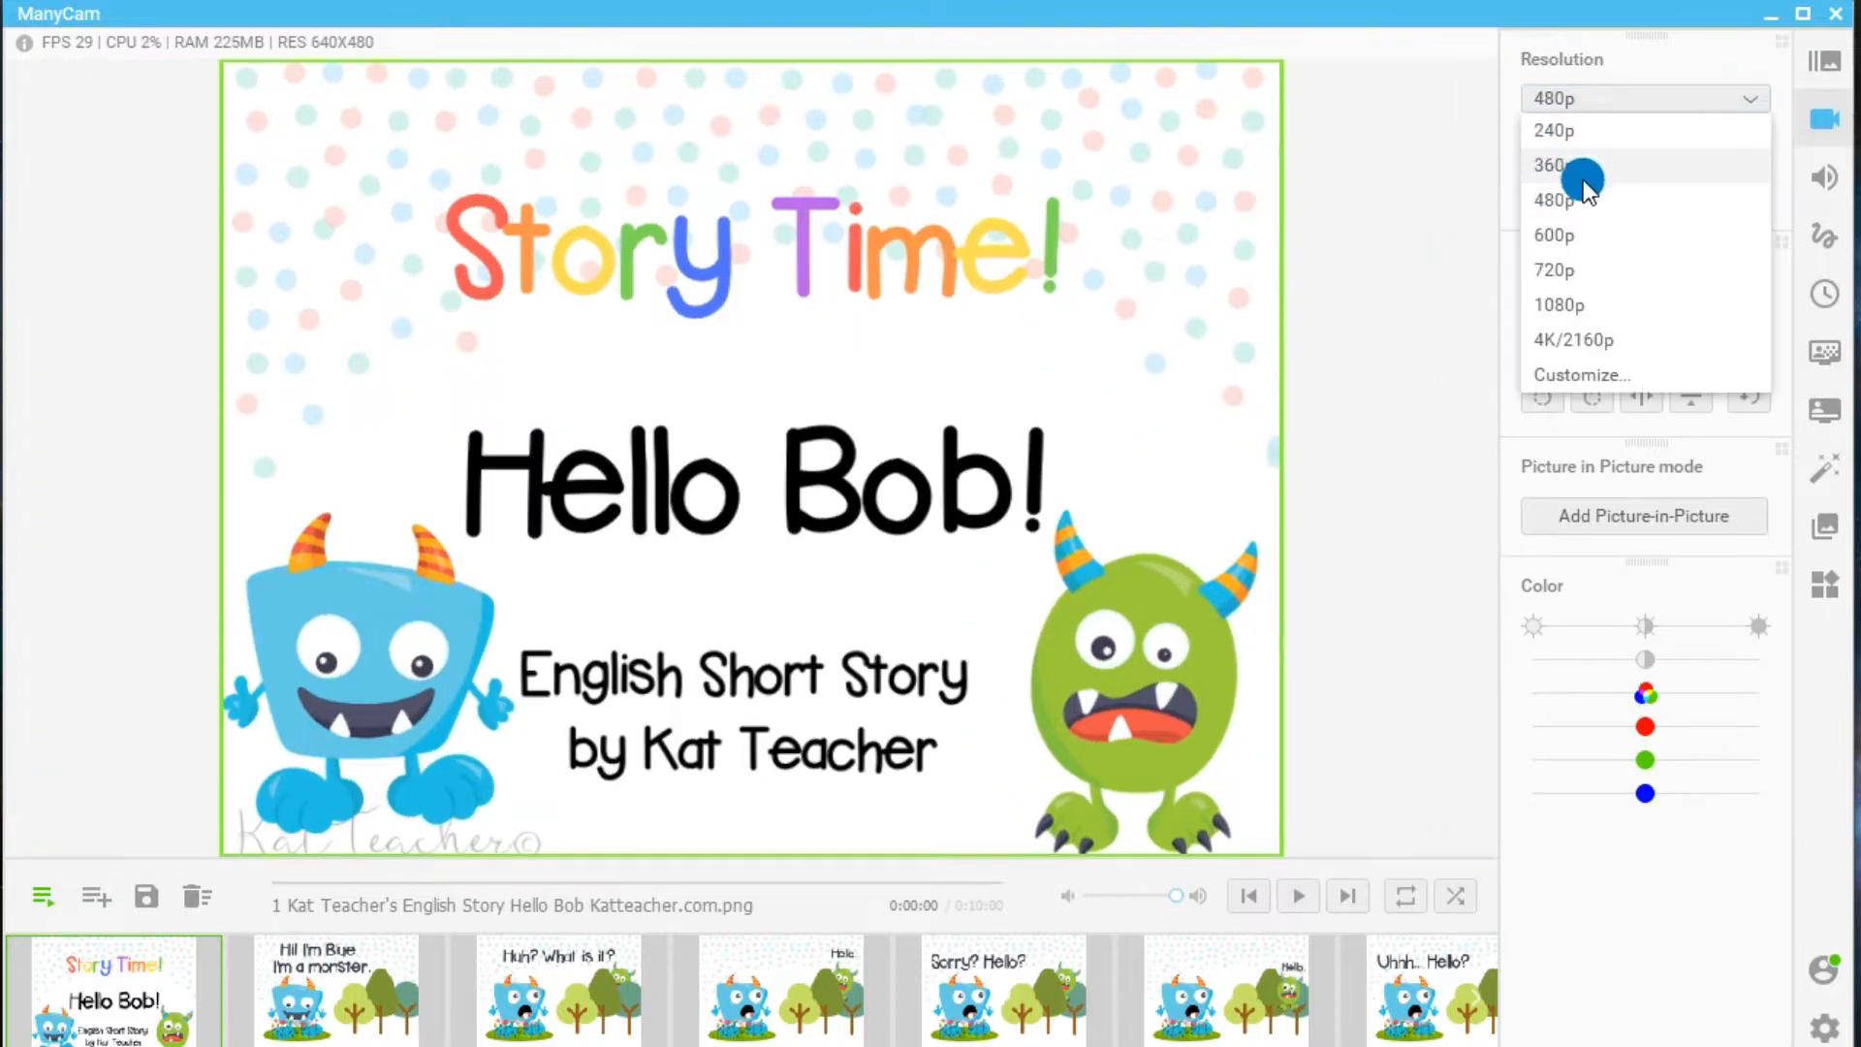
click(1612, 239)
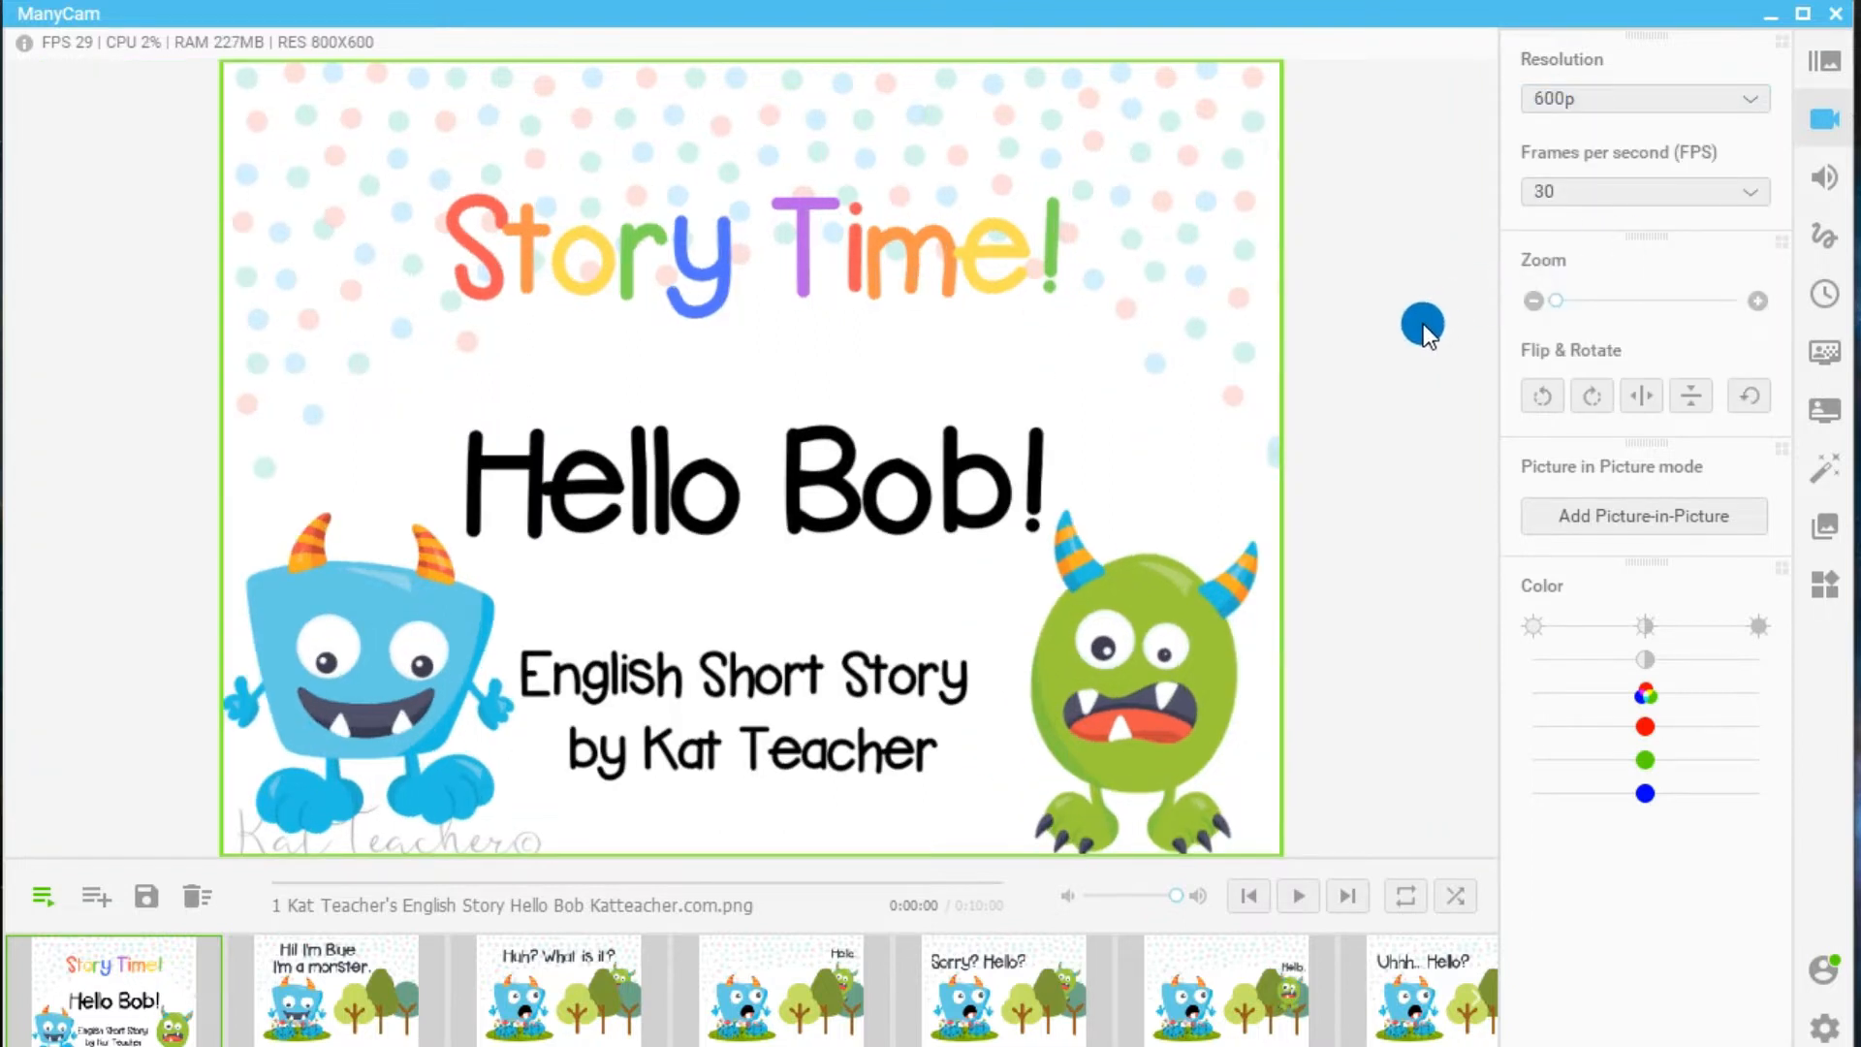
Preview several story pages from the playlist, including the title page, page 3 and page 5.
click(44, 906)
click(527, 989)
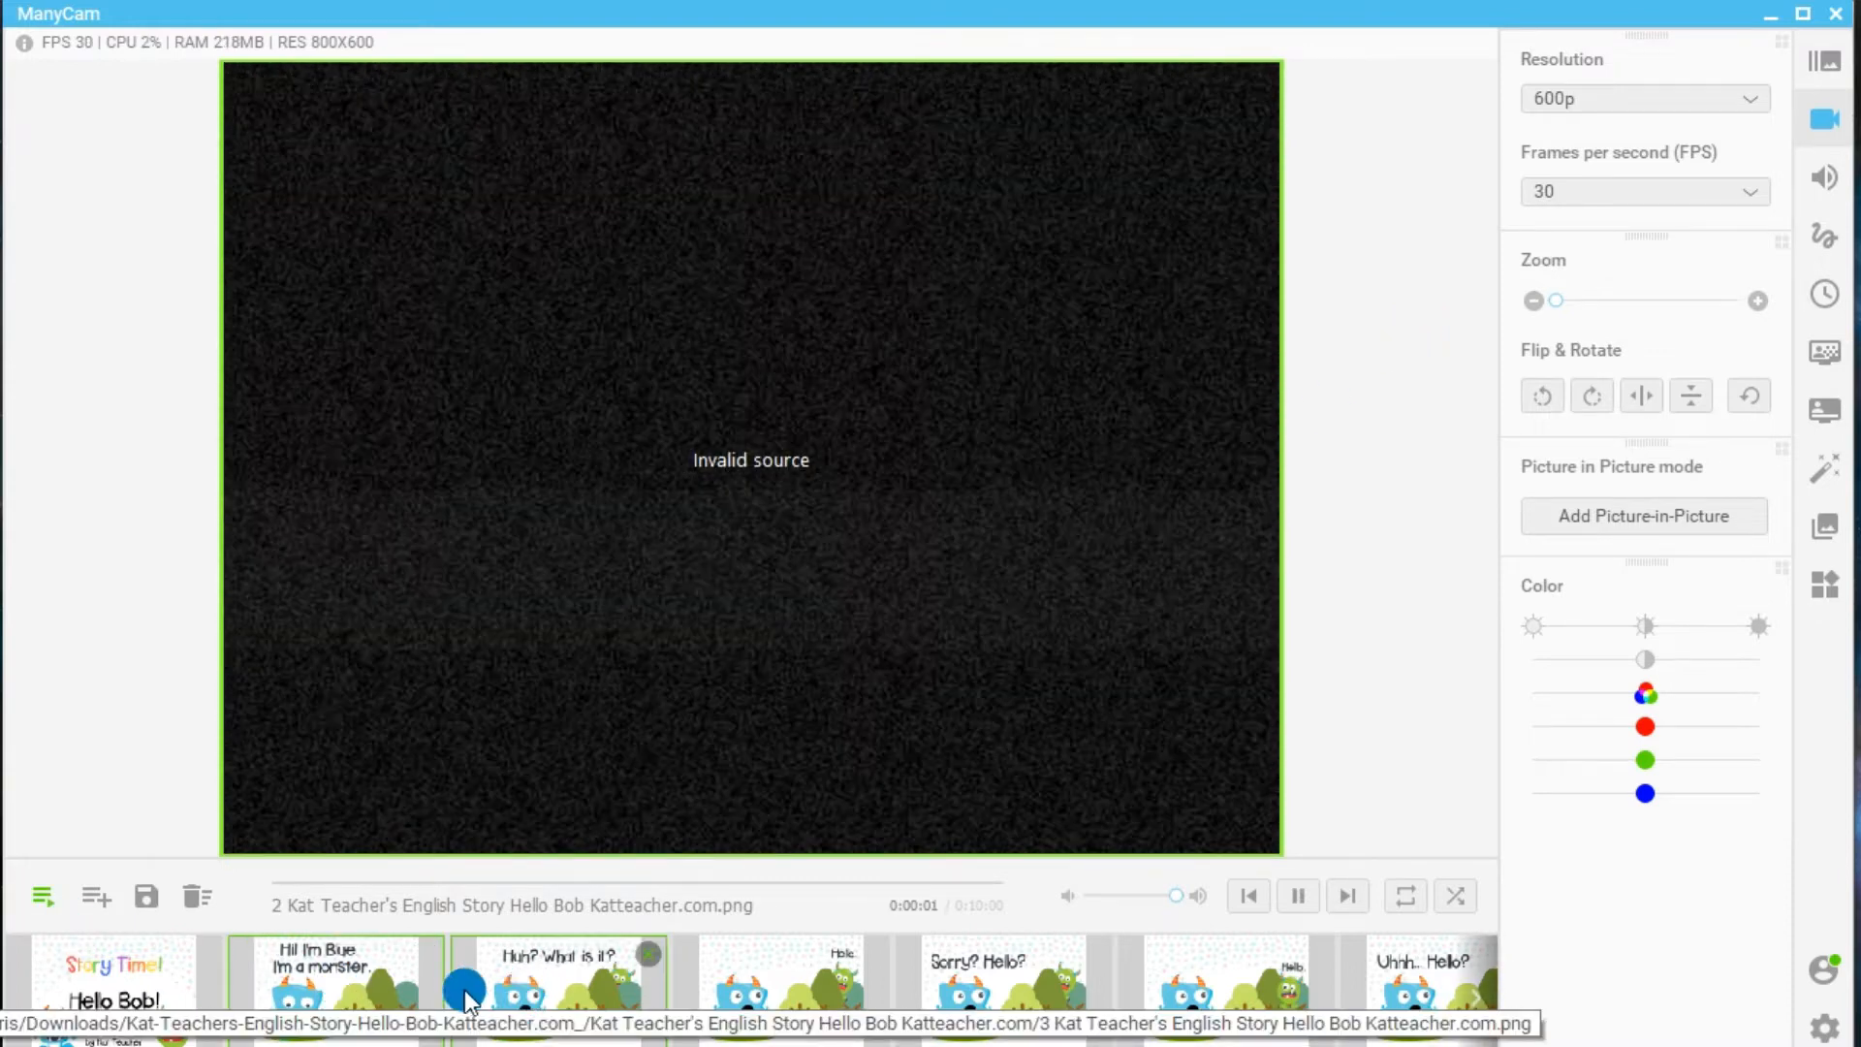
click(122, 1013)
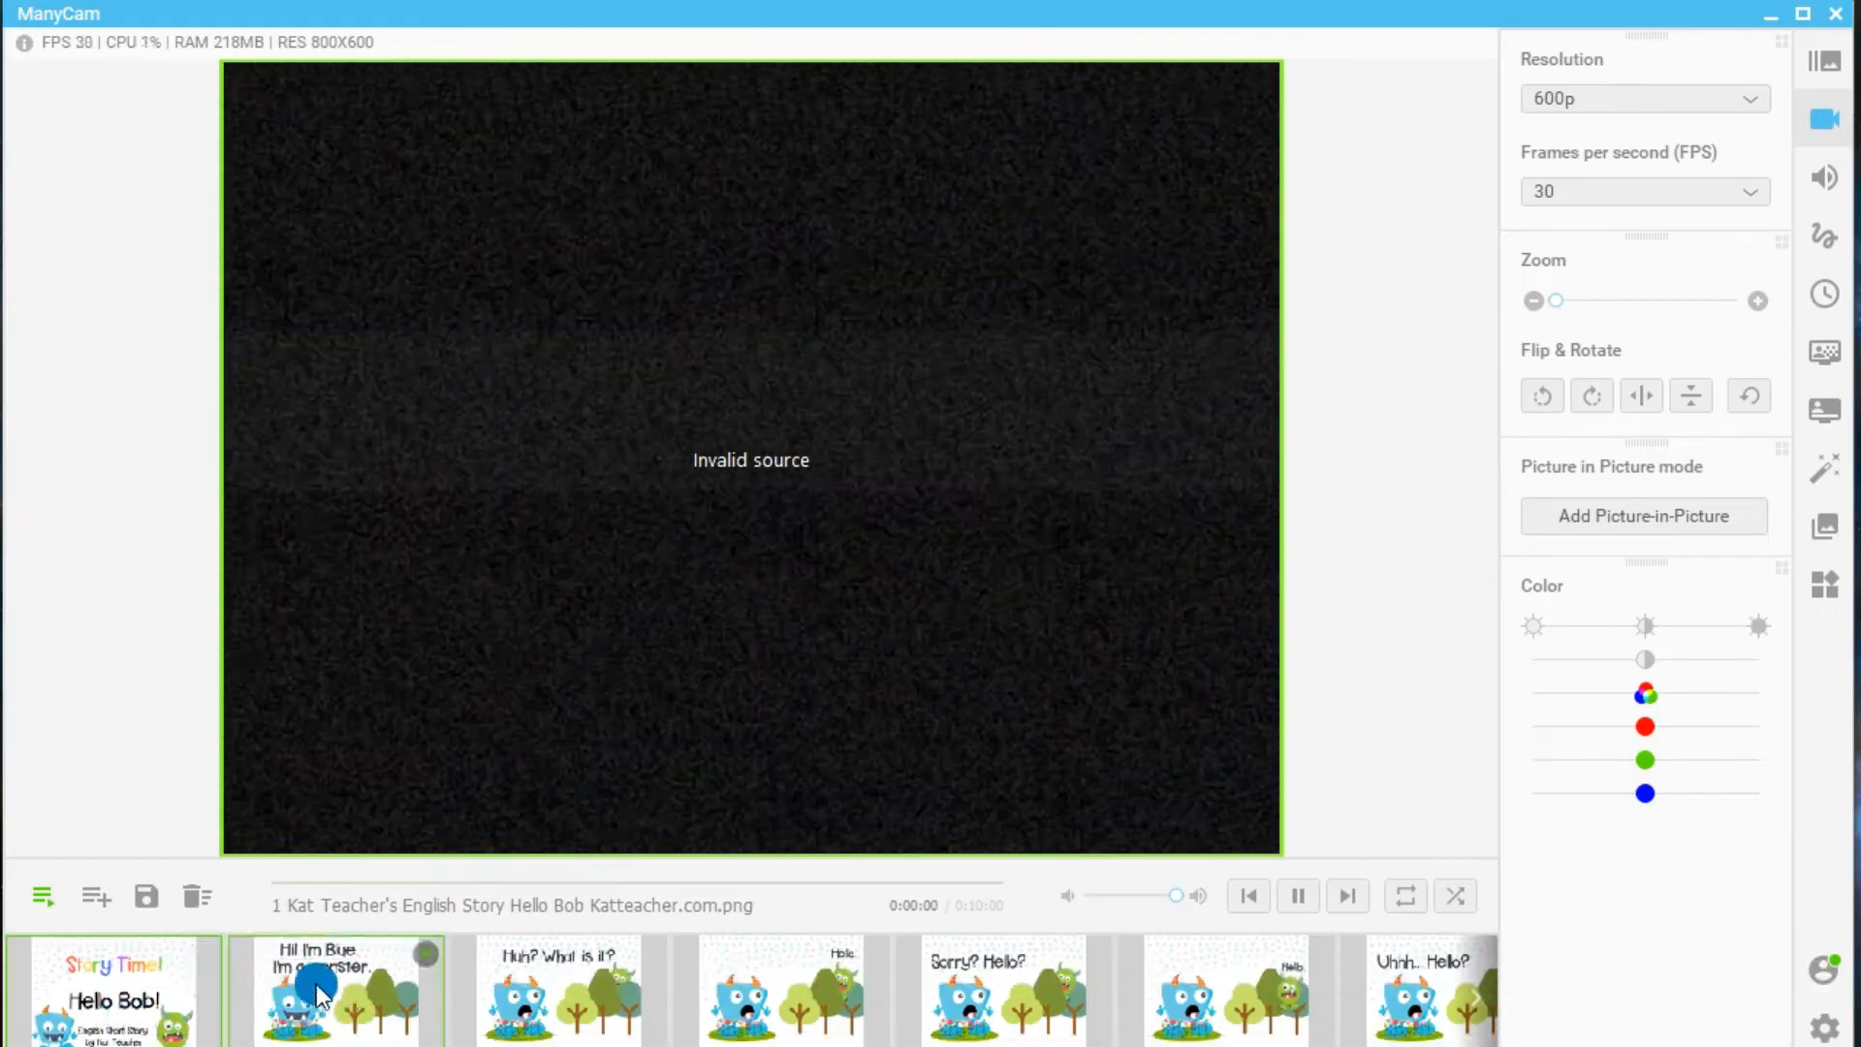
click(533, 972)
click(987, 969)
click(985, 963)
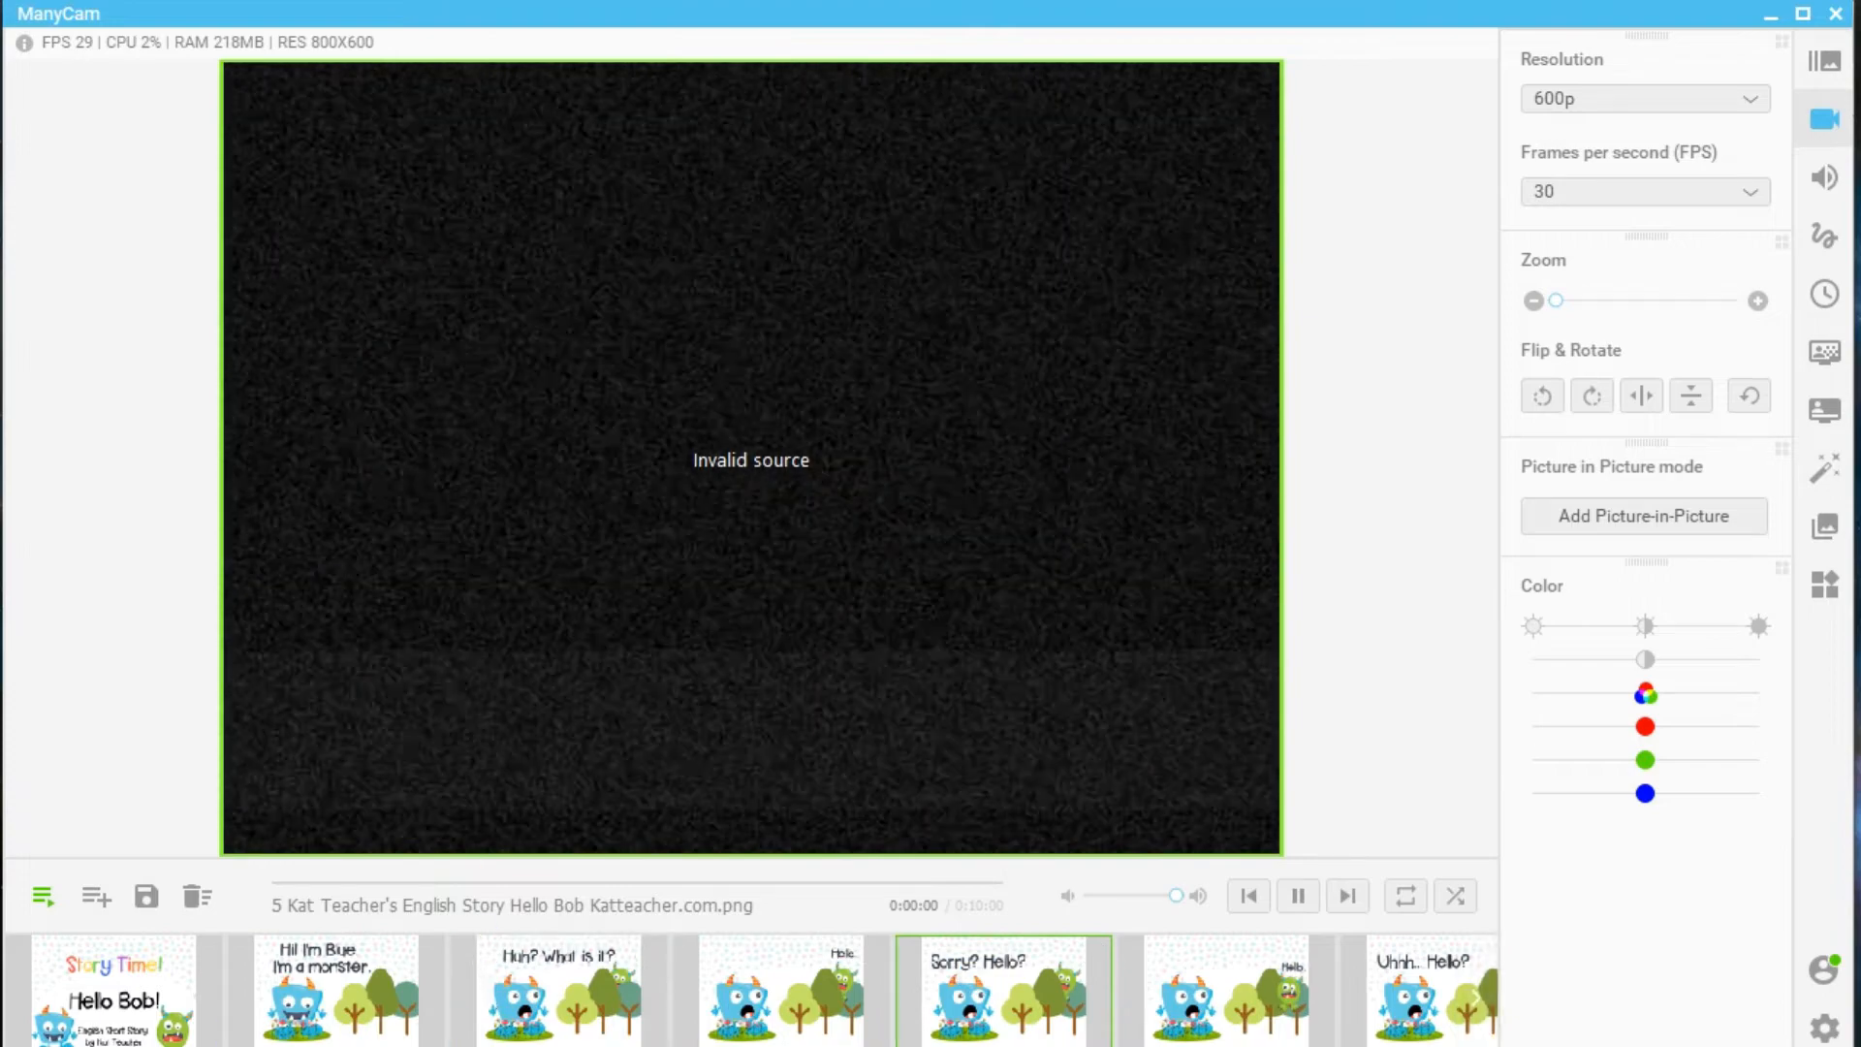
Switch to the browser and review the story time blog post from its header to the Manycam Beginner Tutorials link.
mouse_move(500, 1046)
click(643, 958)
scroll(975, 543, up, 10)
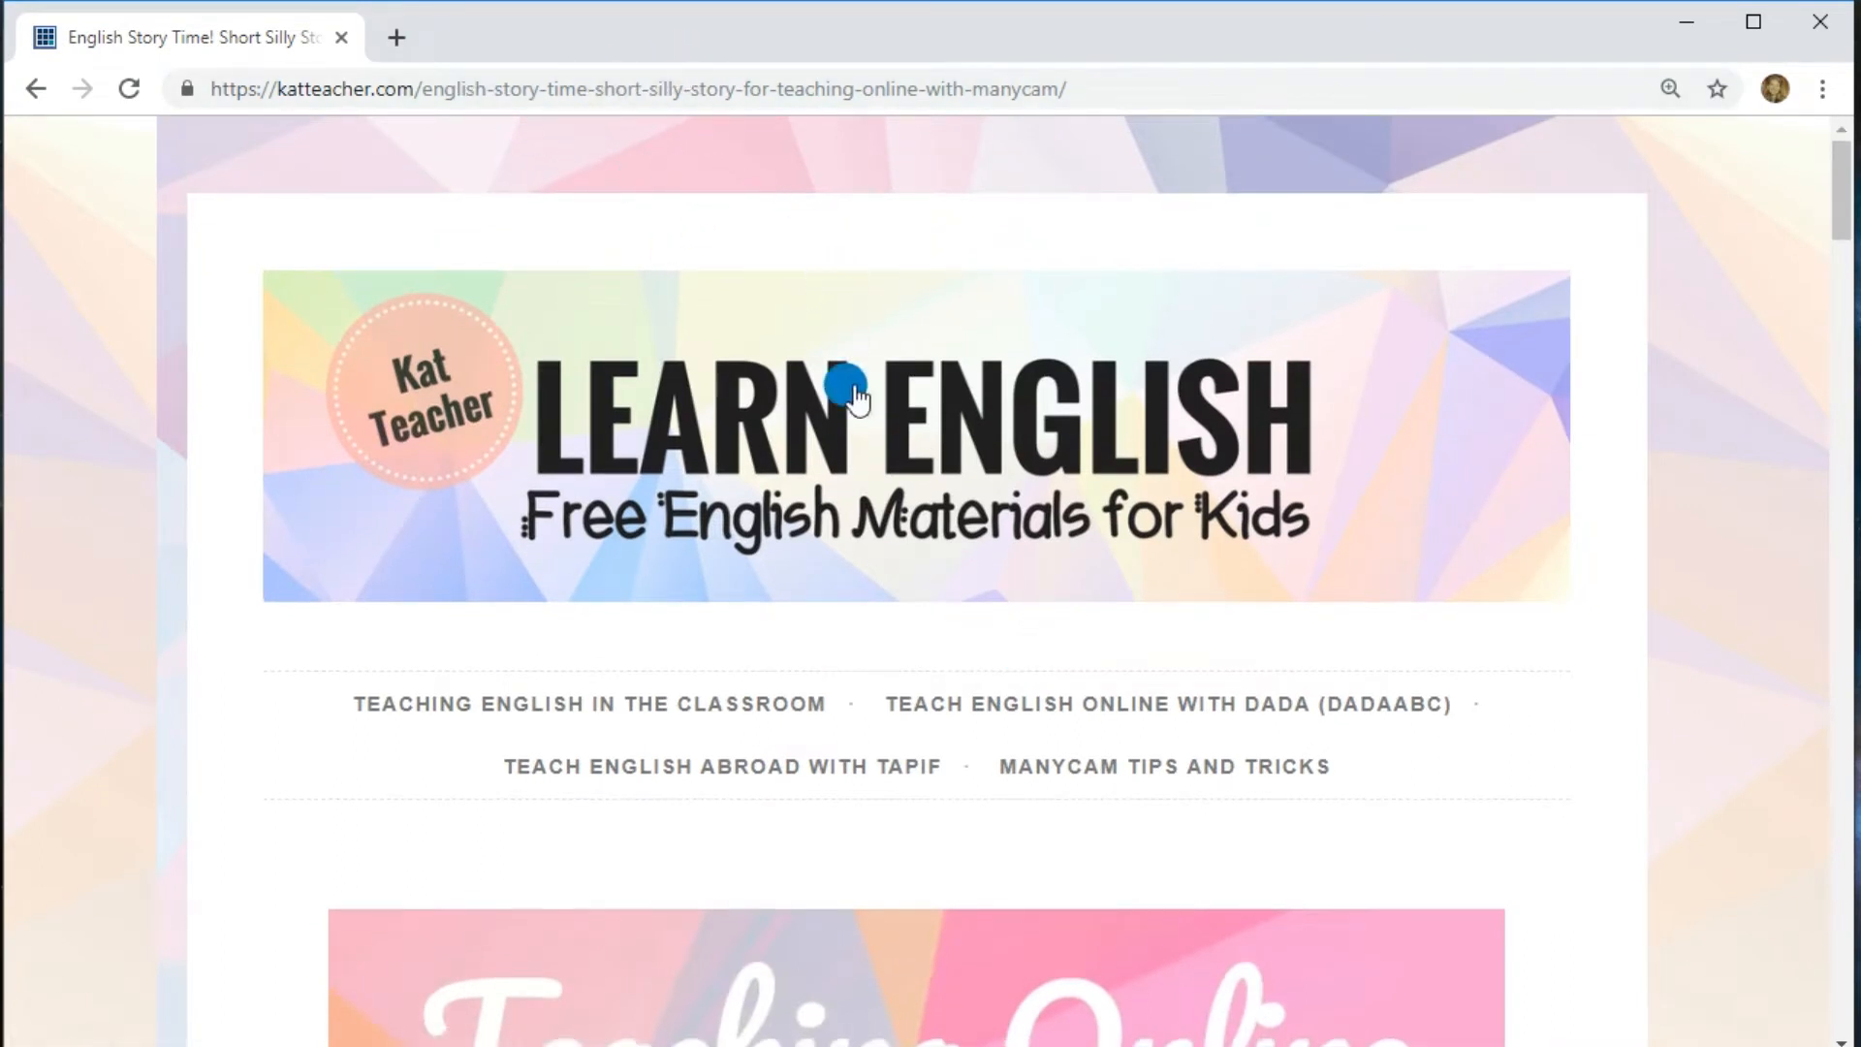
scroll(1416, 628, down, 1)
scroll(1418, 630, down, 10)
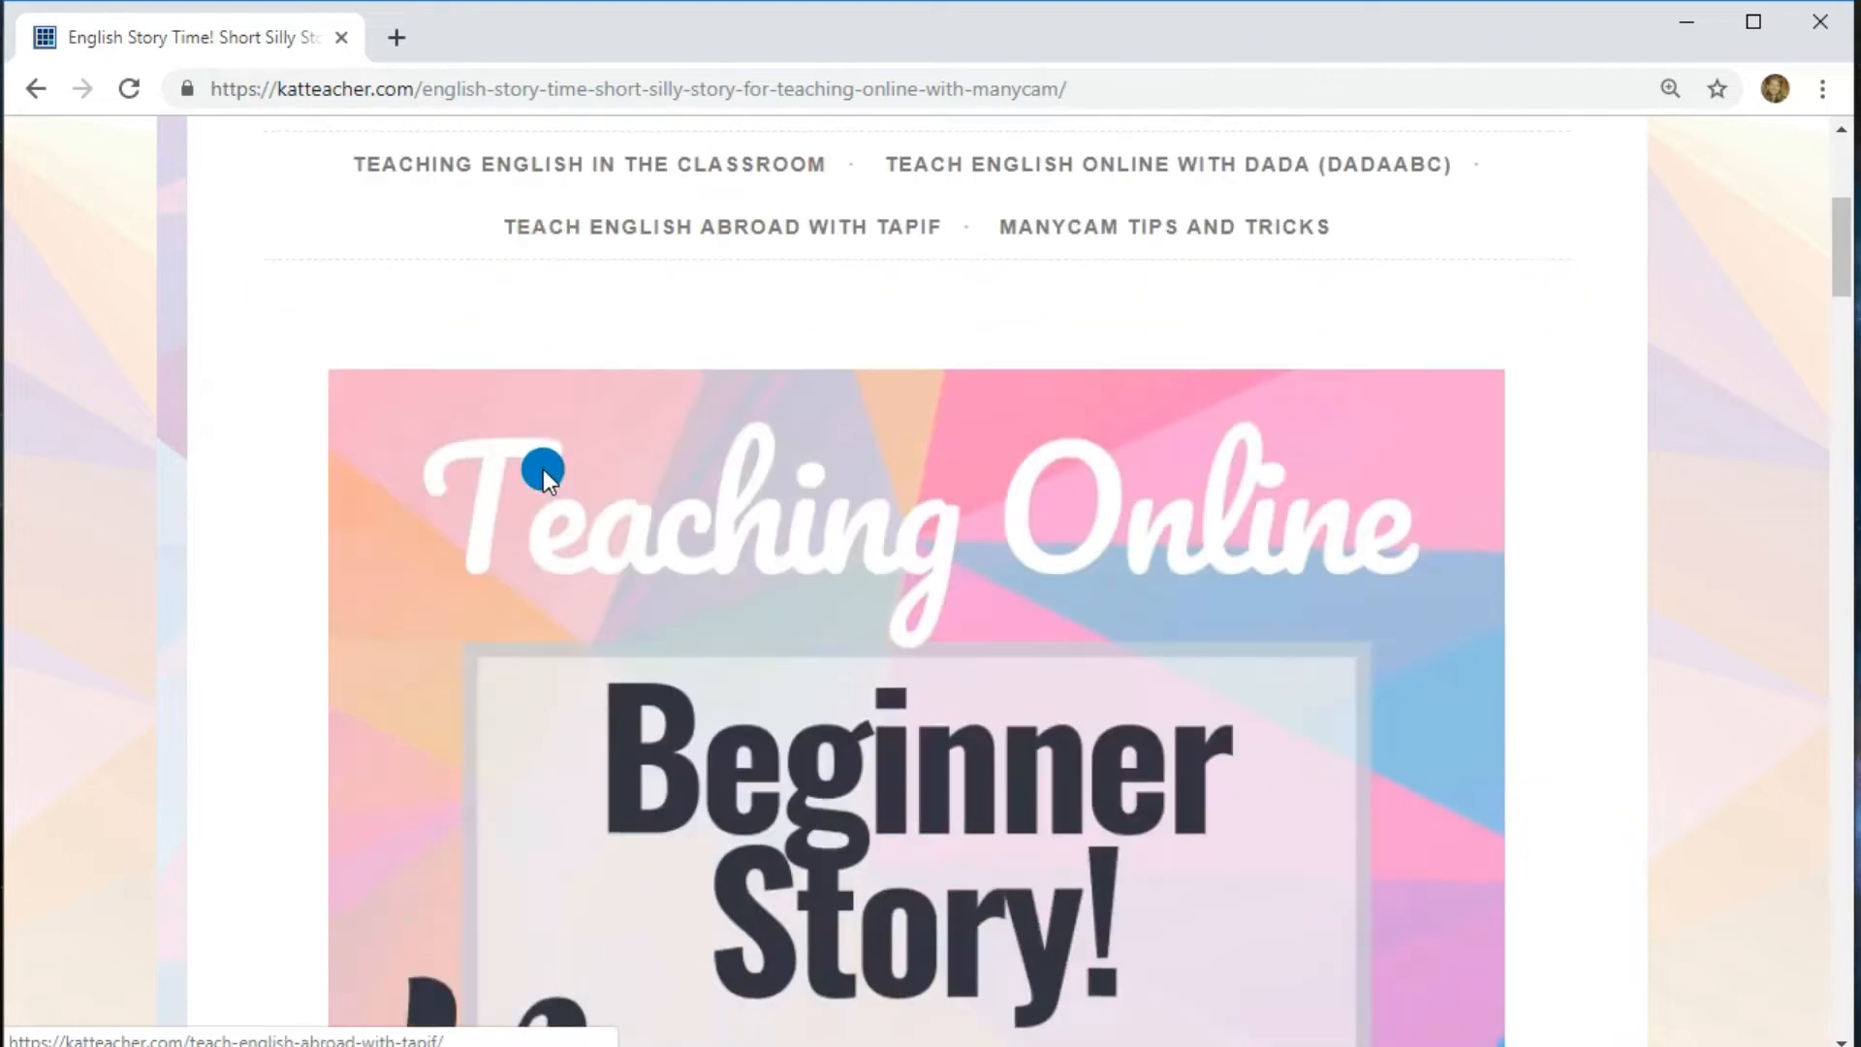
scroll(1237, 613, down, 6)
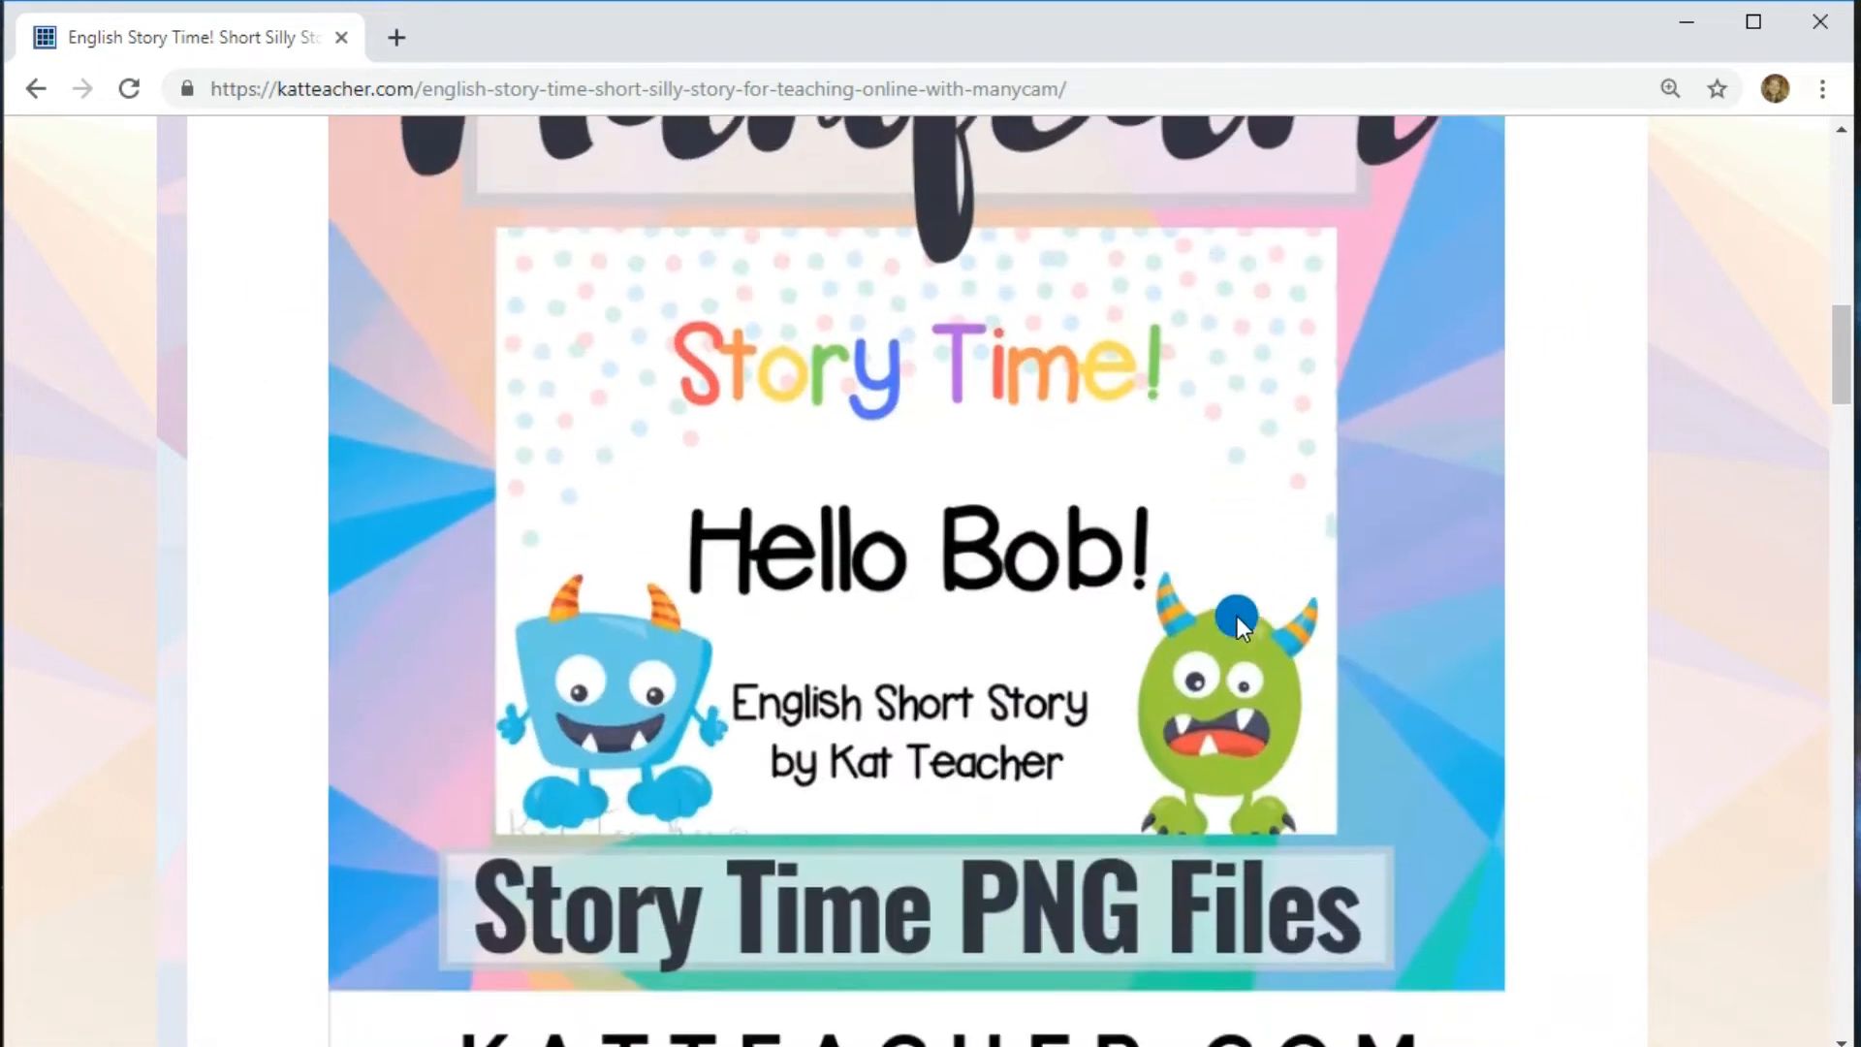
scroll(1034, 490, down, 5)
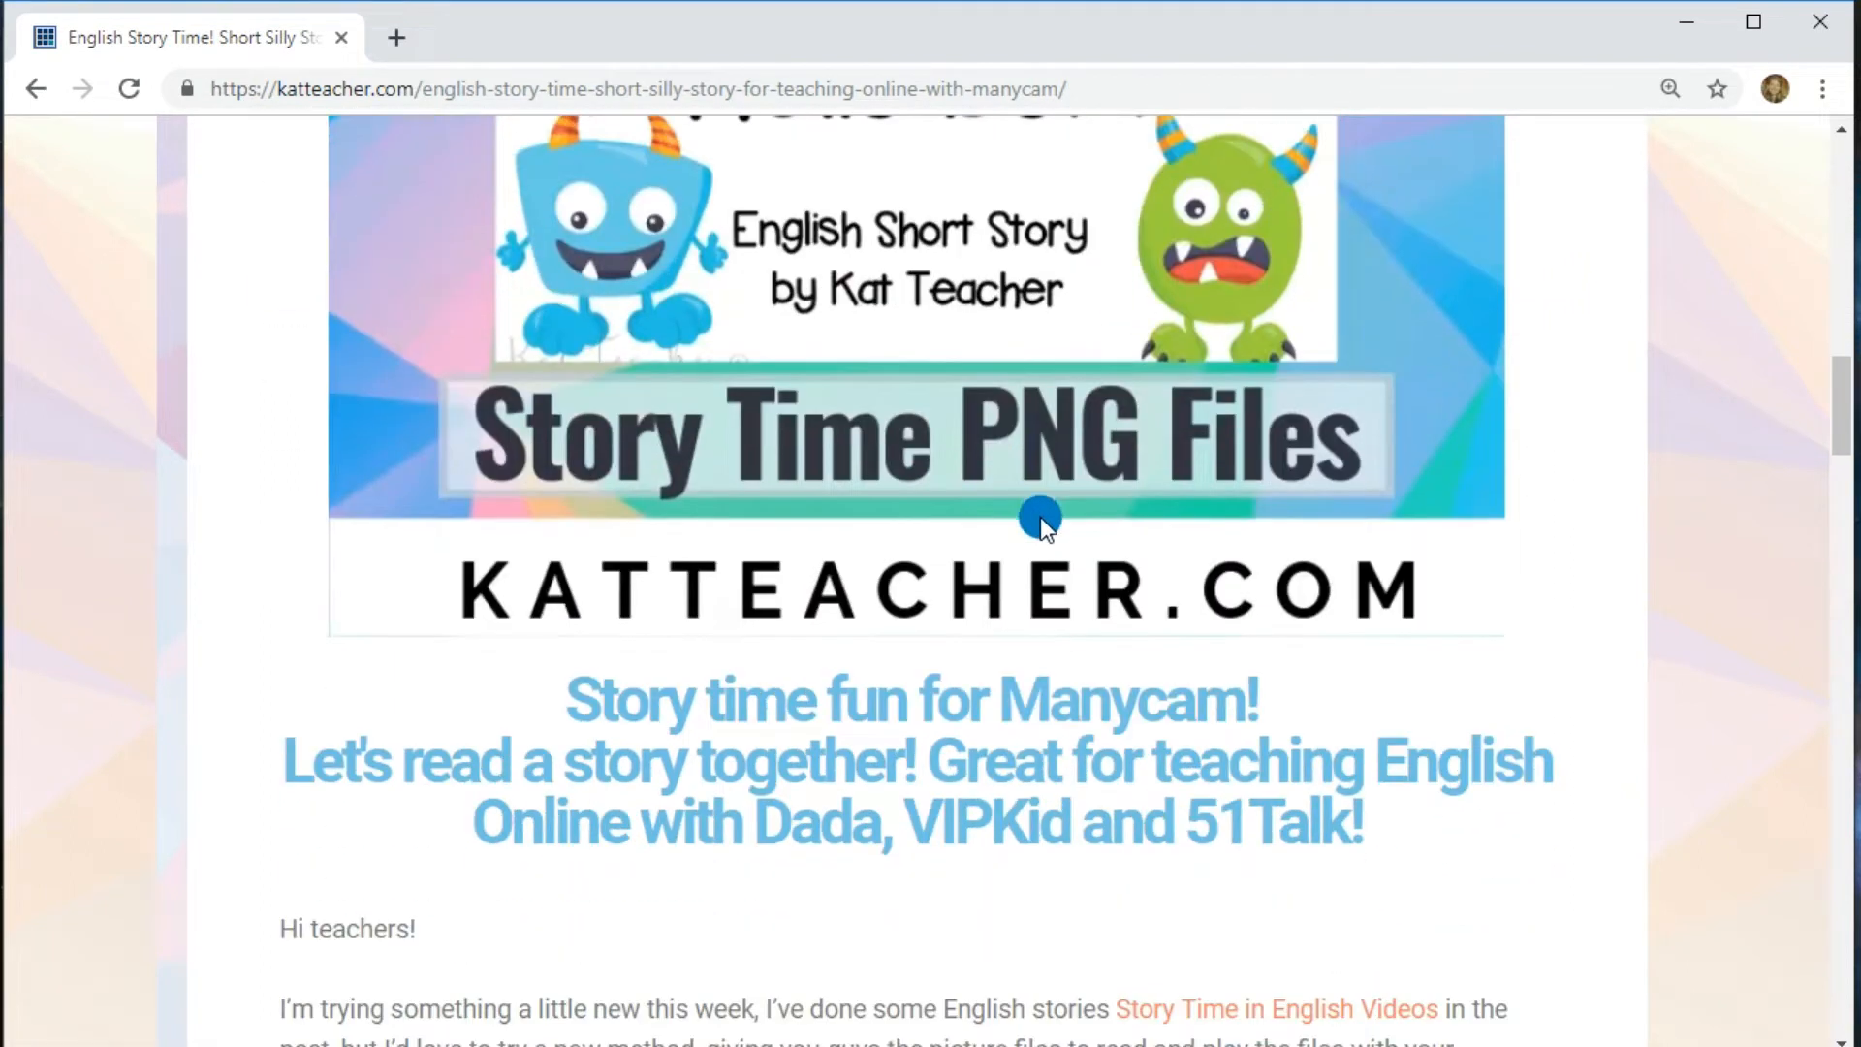
scroll(1076, 538, down, 5)
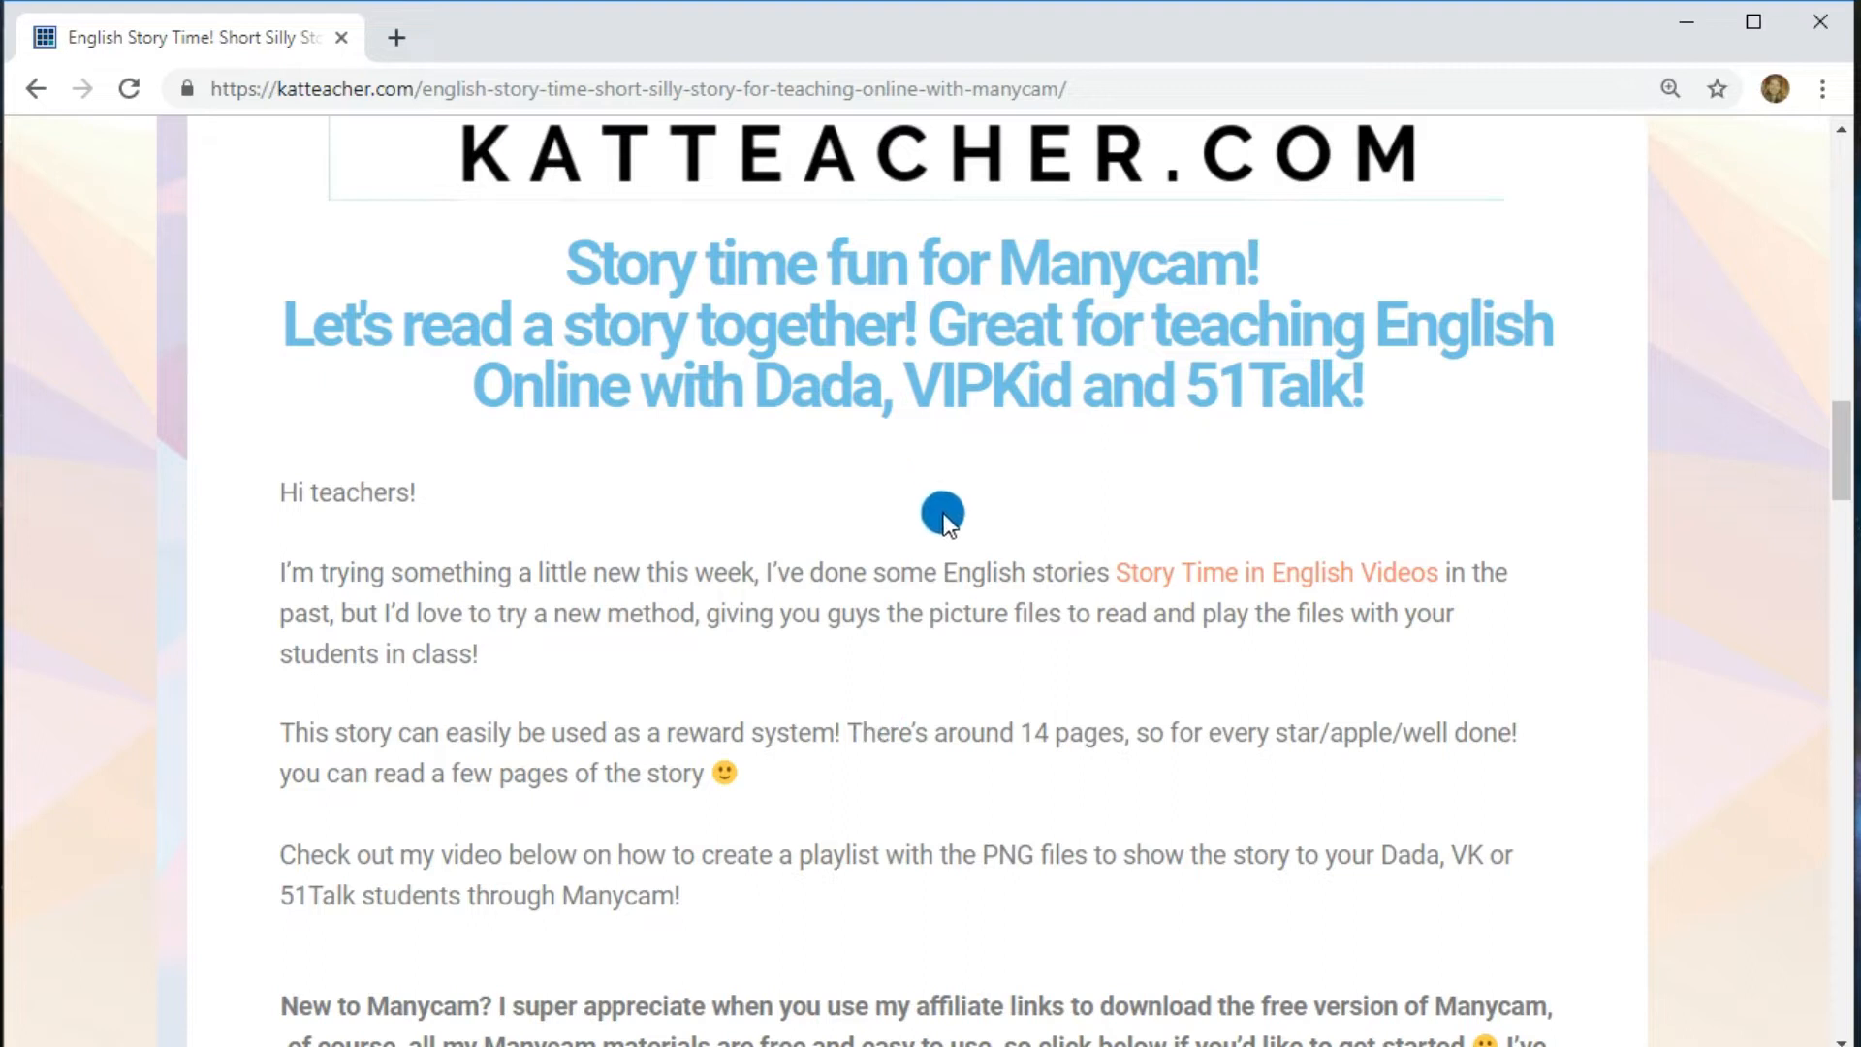
scroll(1010, 540, down, 3)
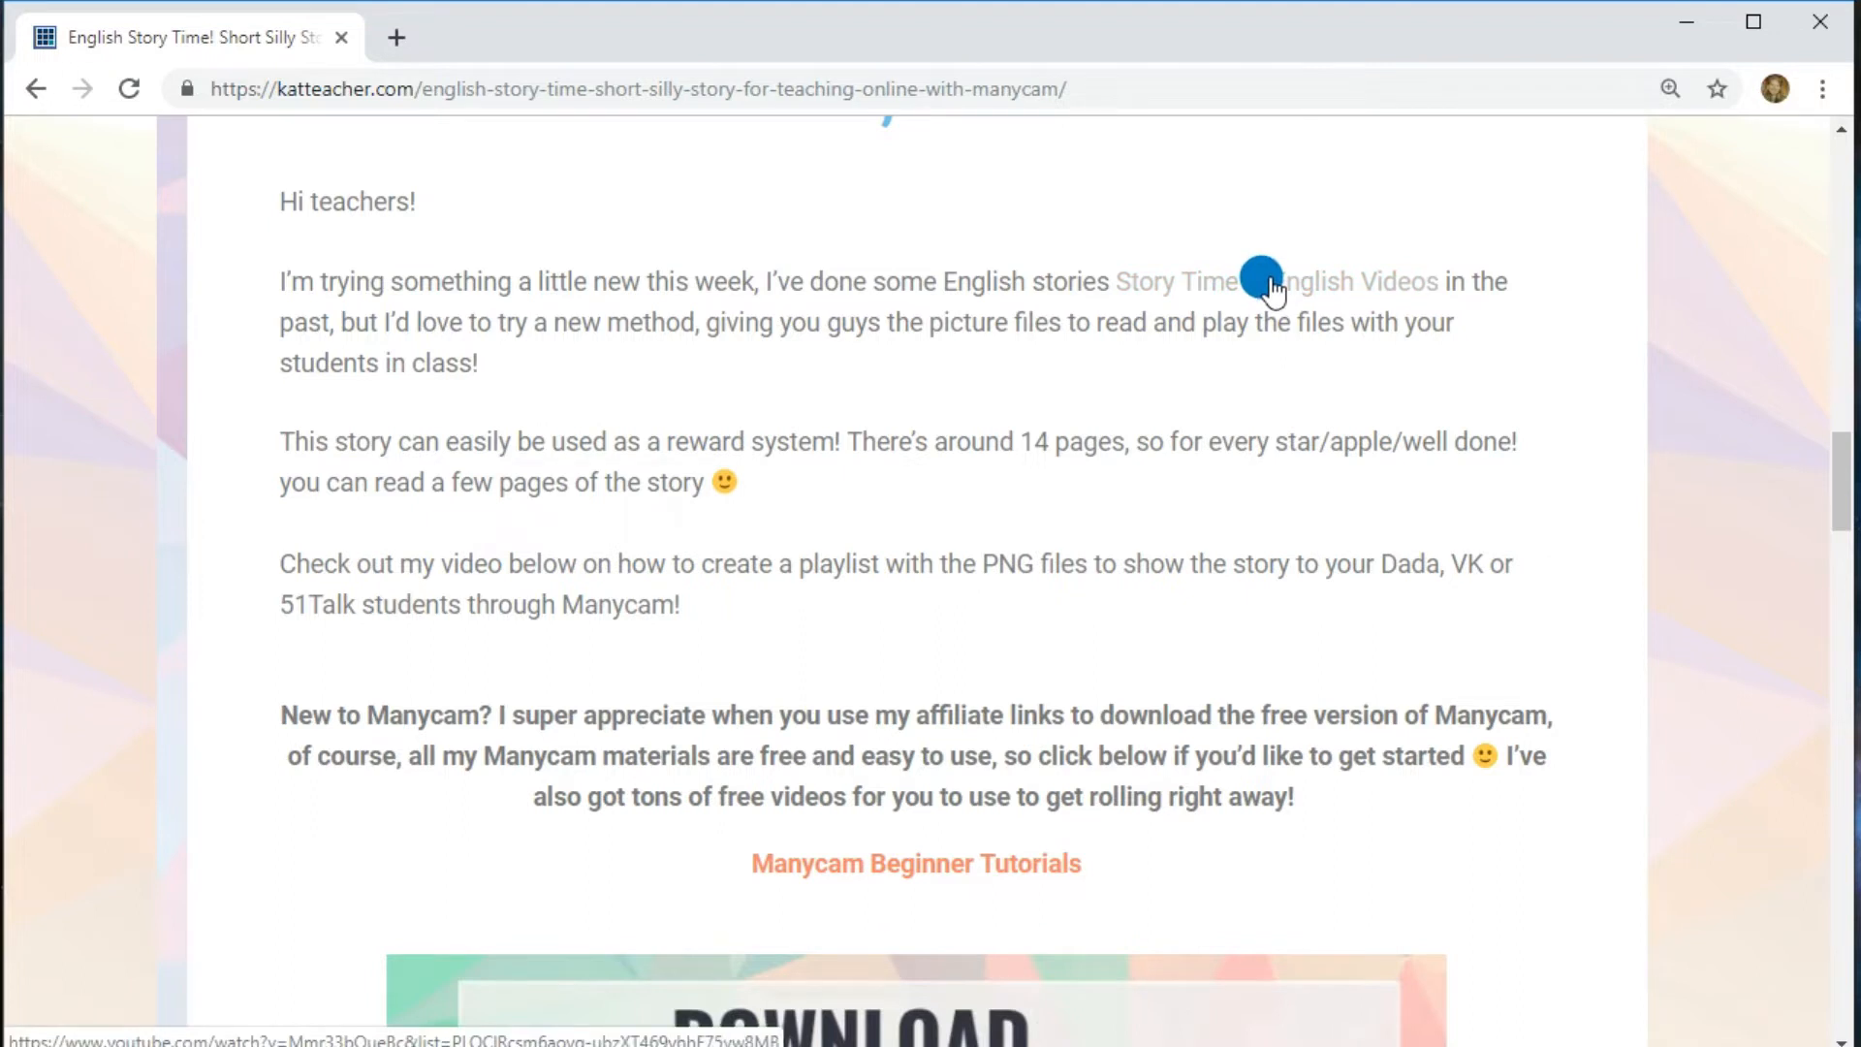
scroll(1089, 523, down, 3)
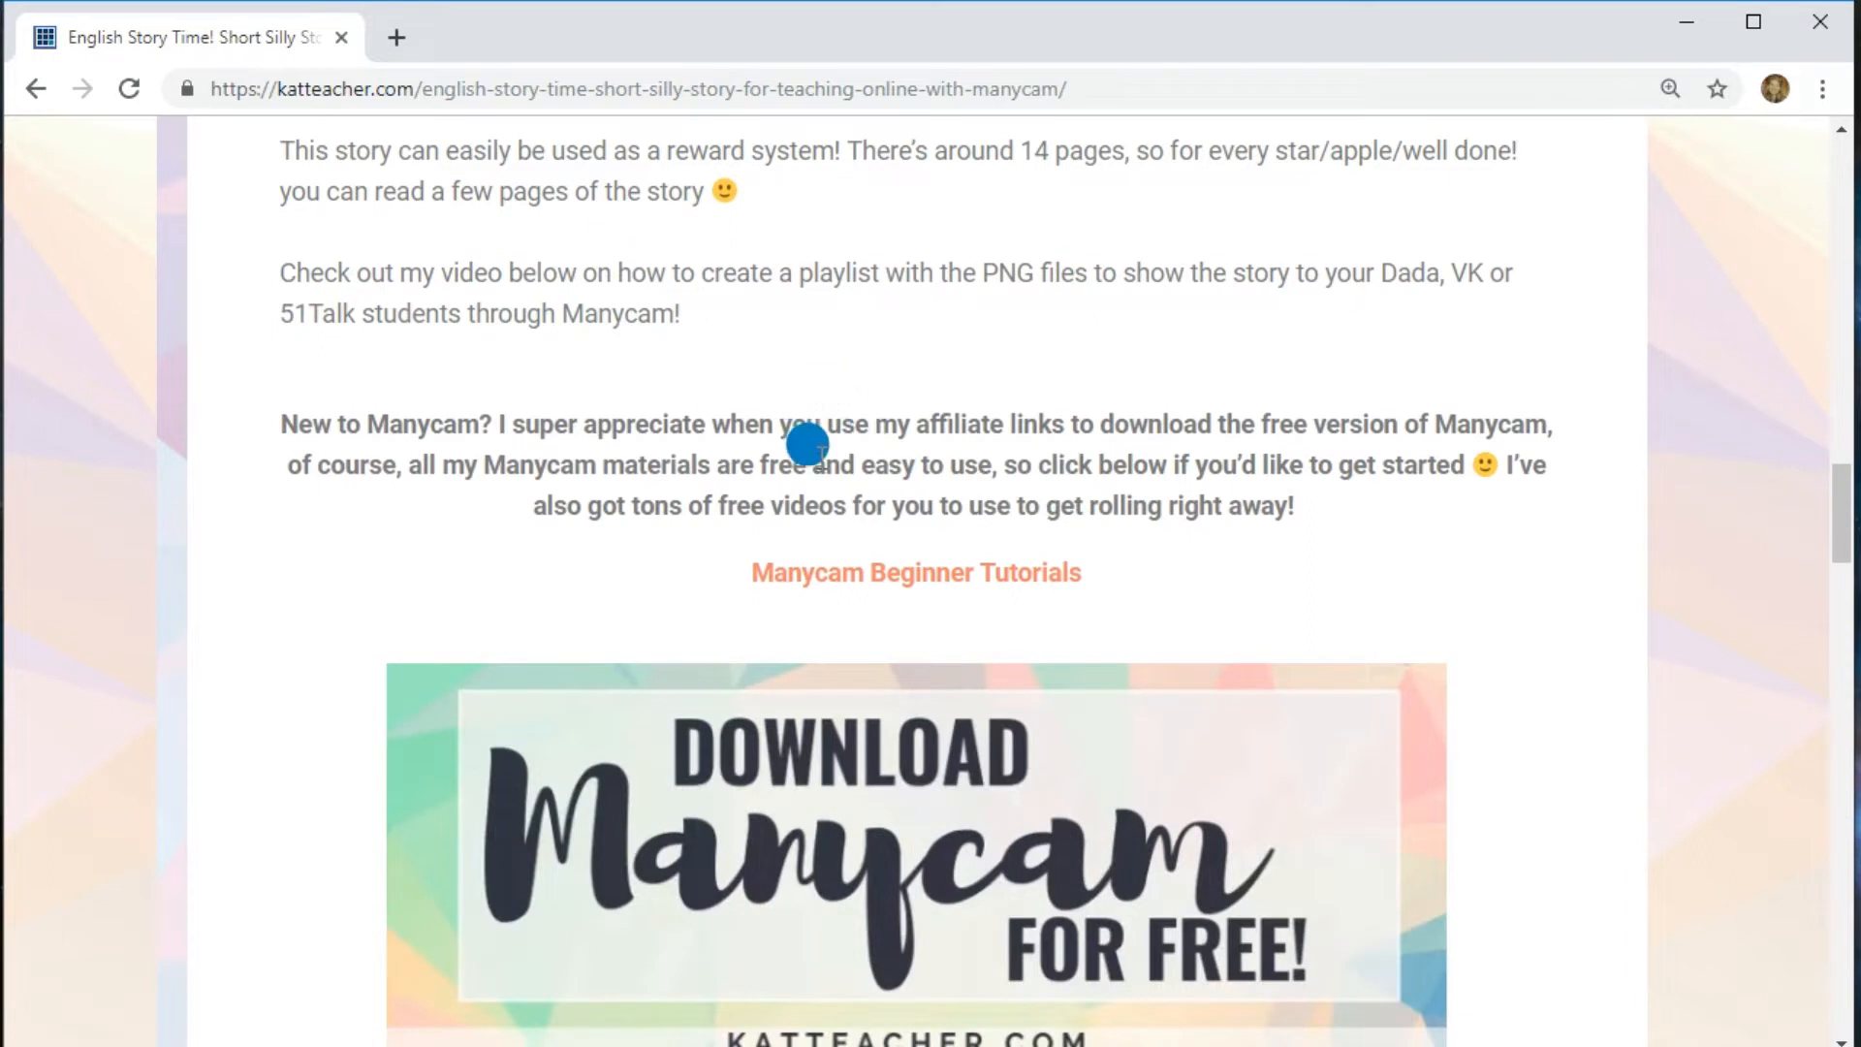
scroll(1009, 524, down, 1)
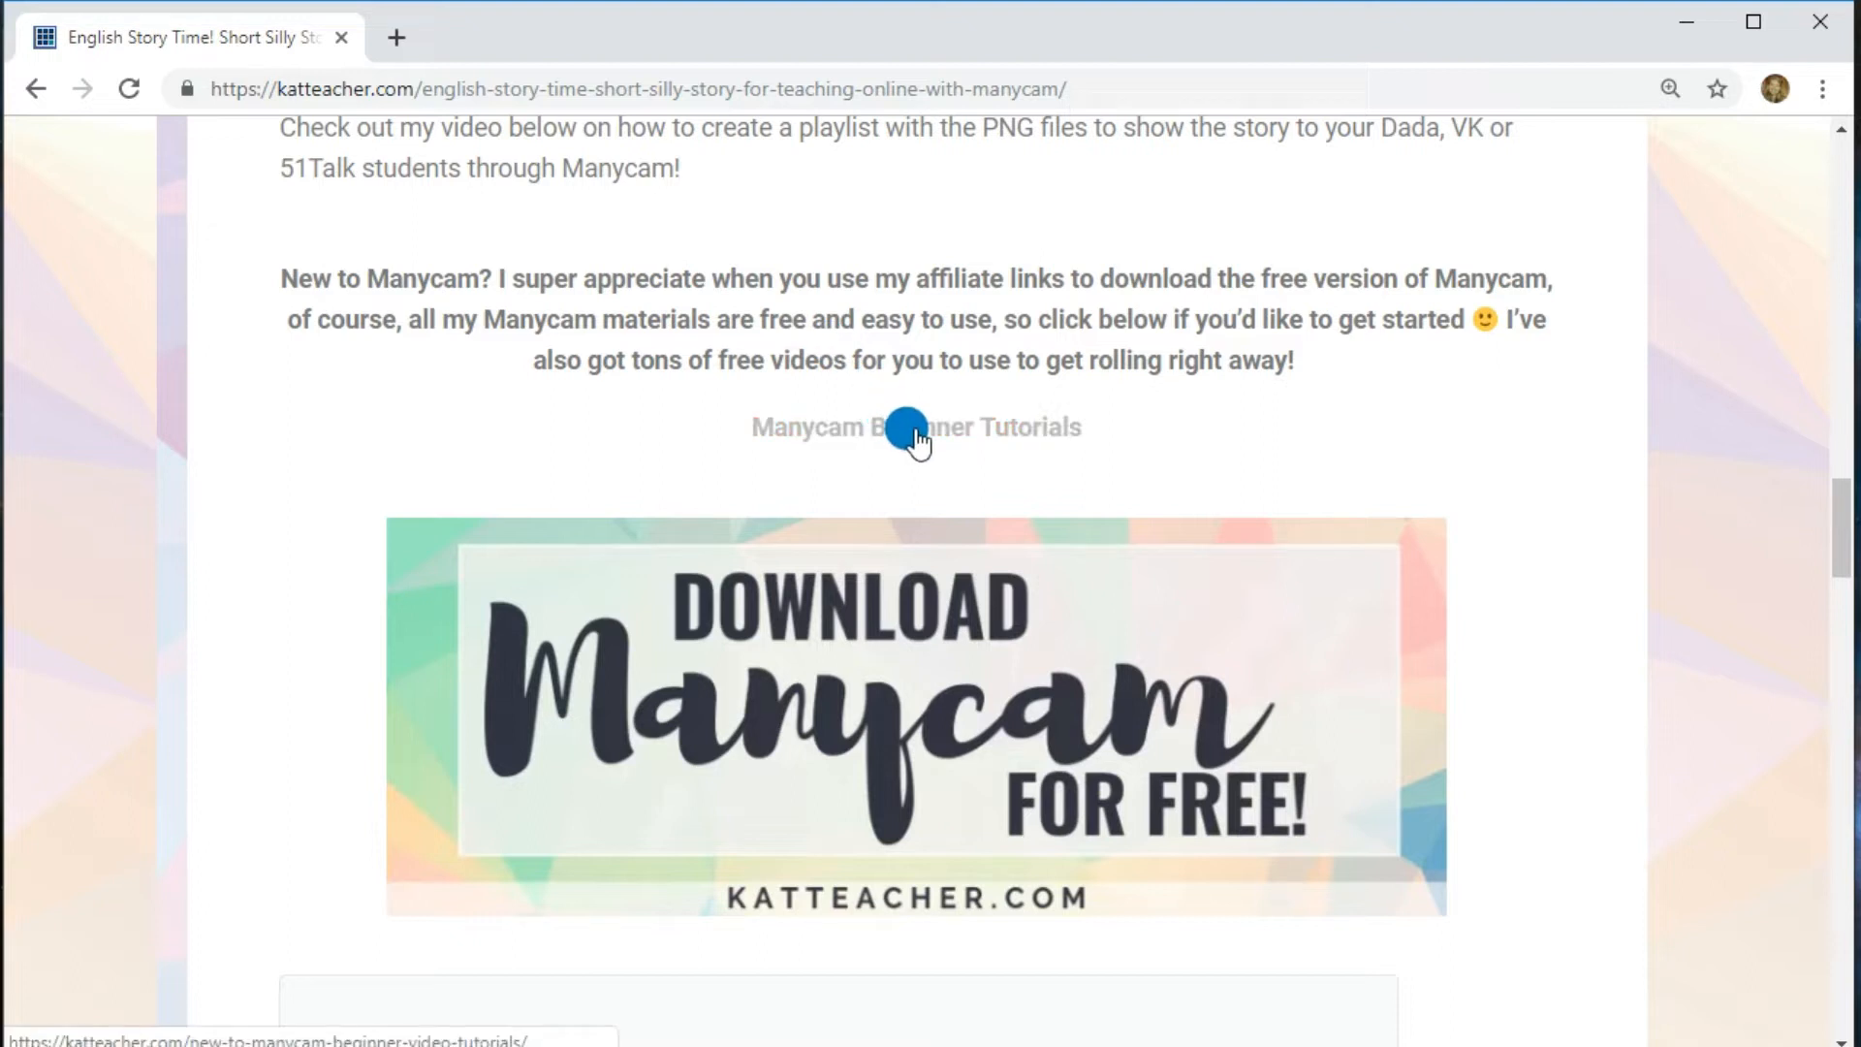
Examine the newsletter sign-up, the reward system section and the Hello Bob page gallery in the blog post.
scroll(880, 450, down, 10)
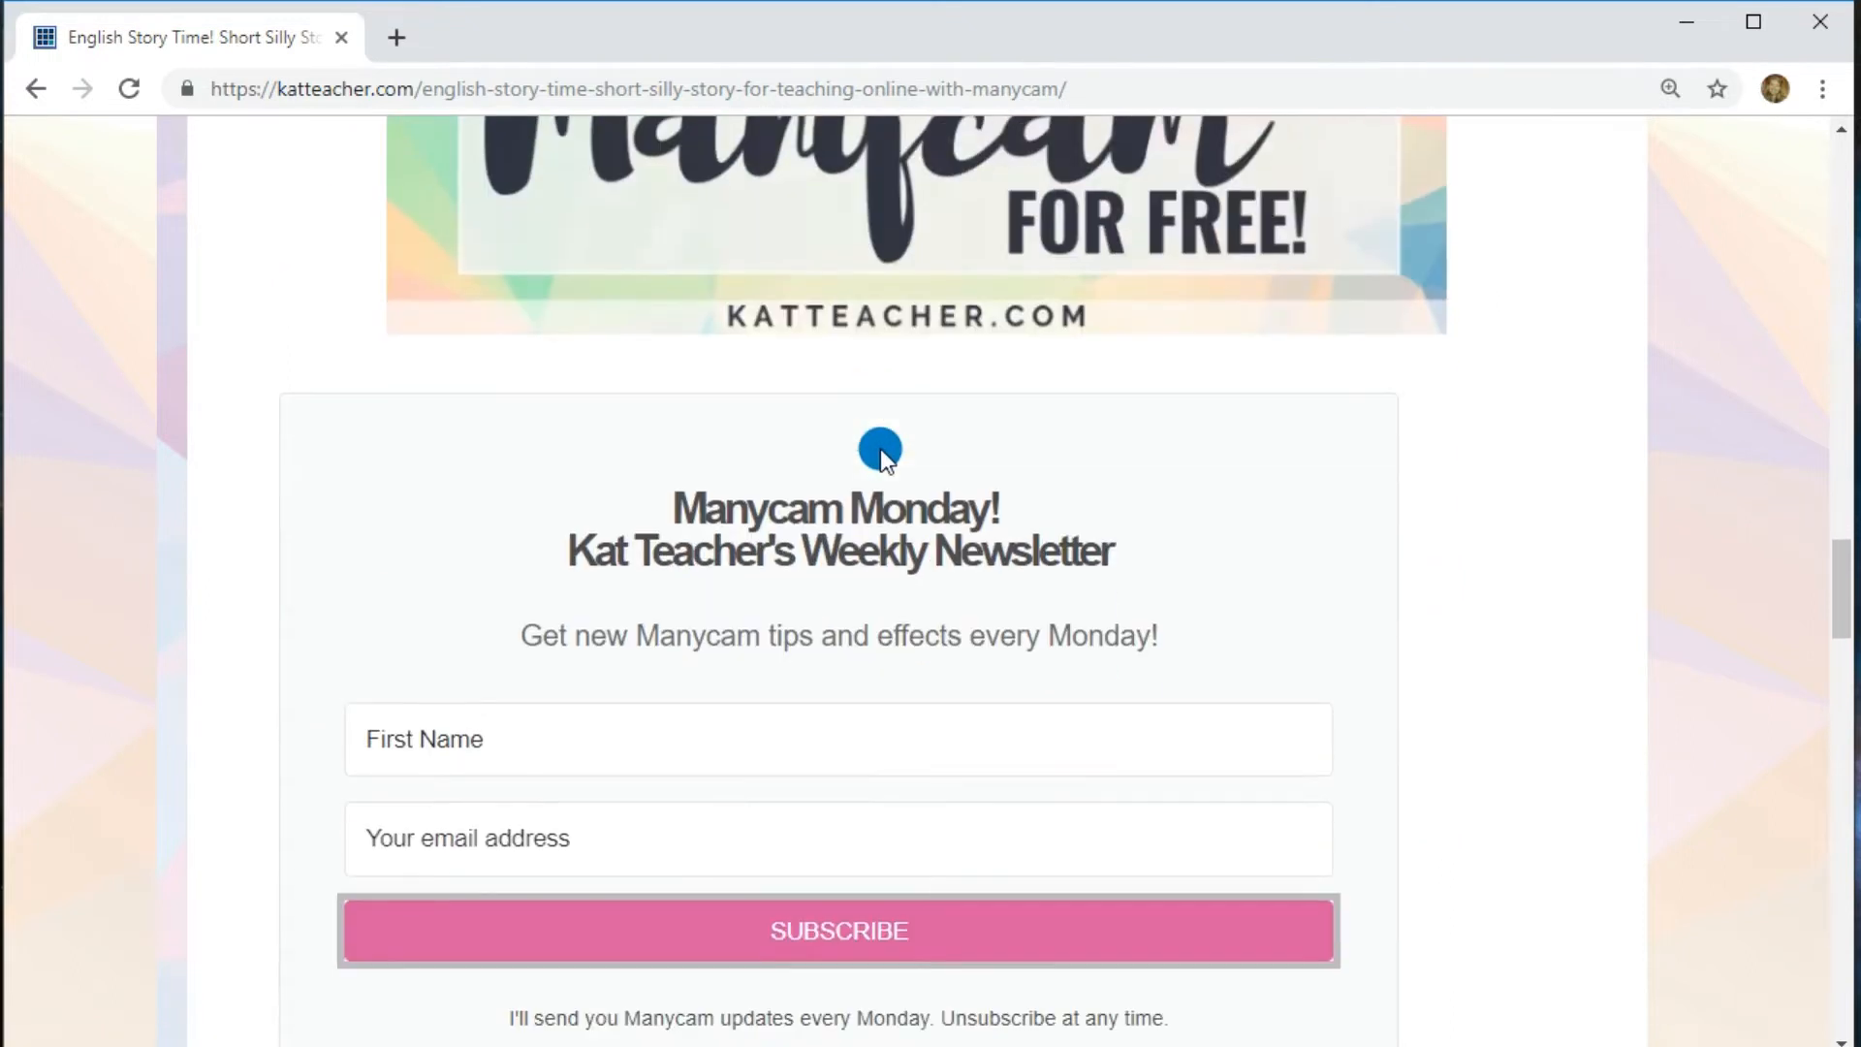
scroll(996, 462, down, 6)
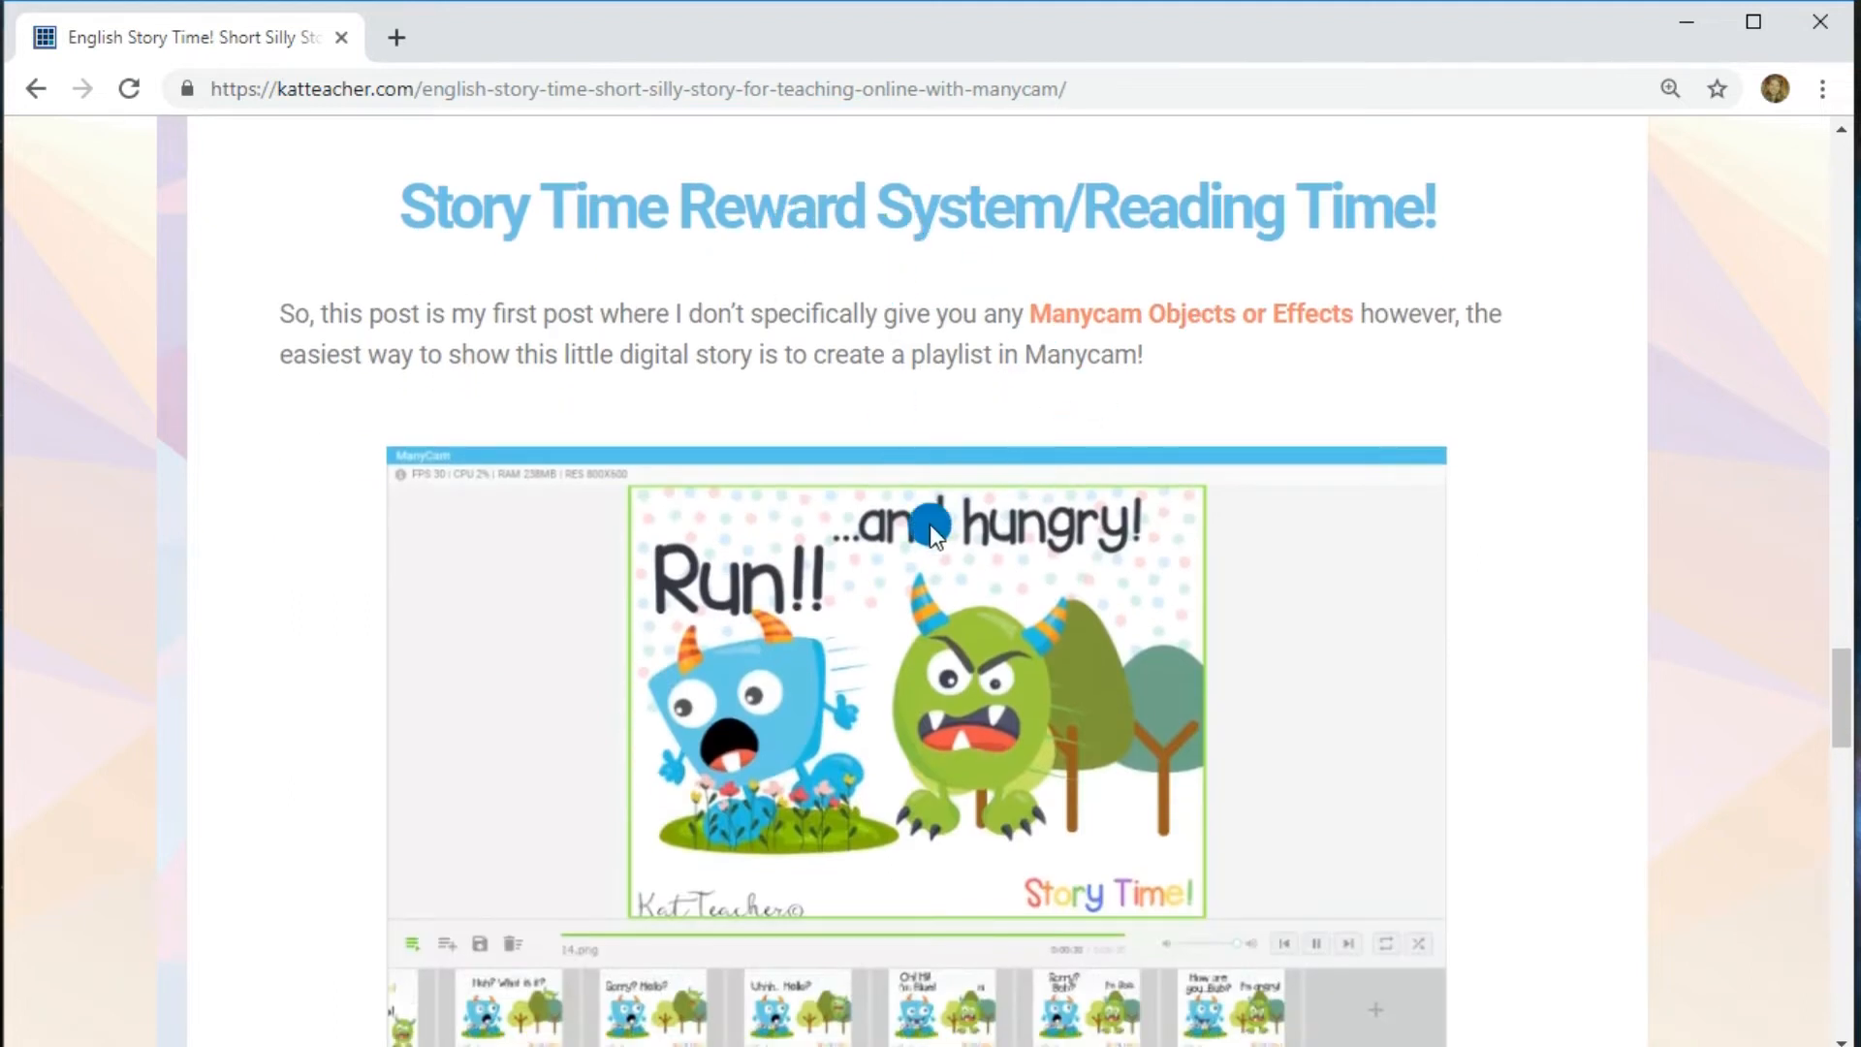
scroll(964, 570, down, 2)
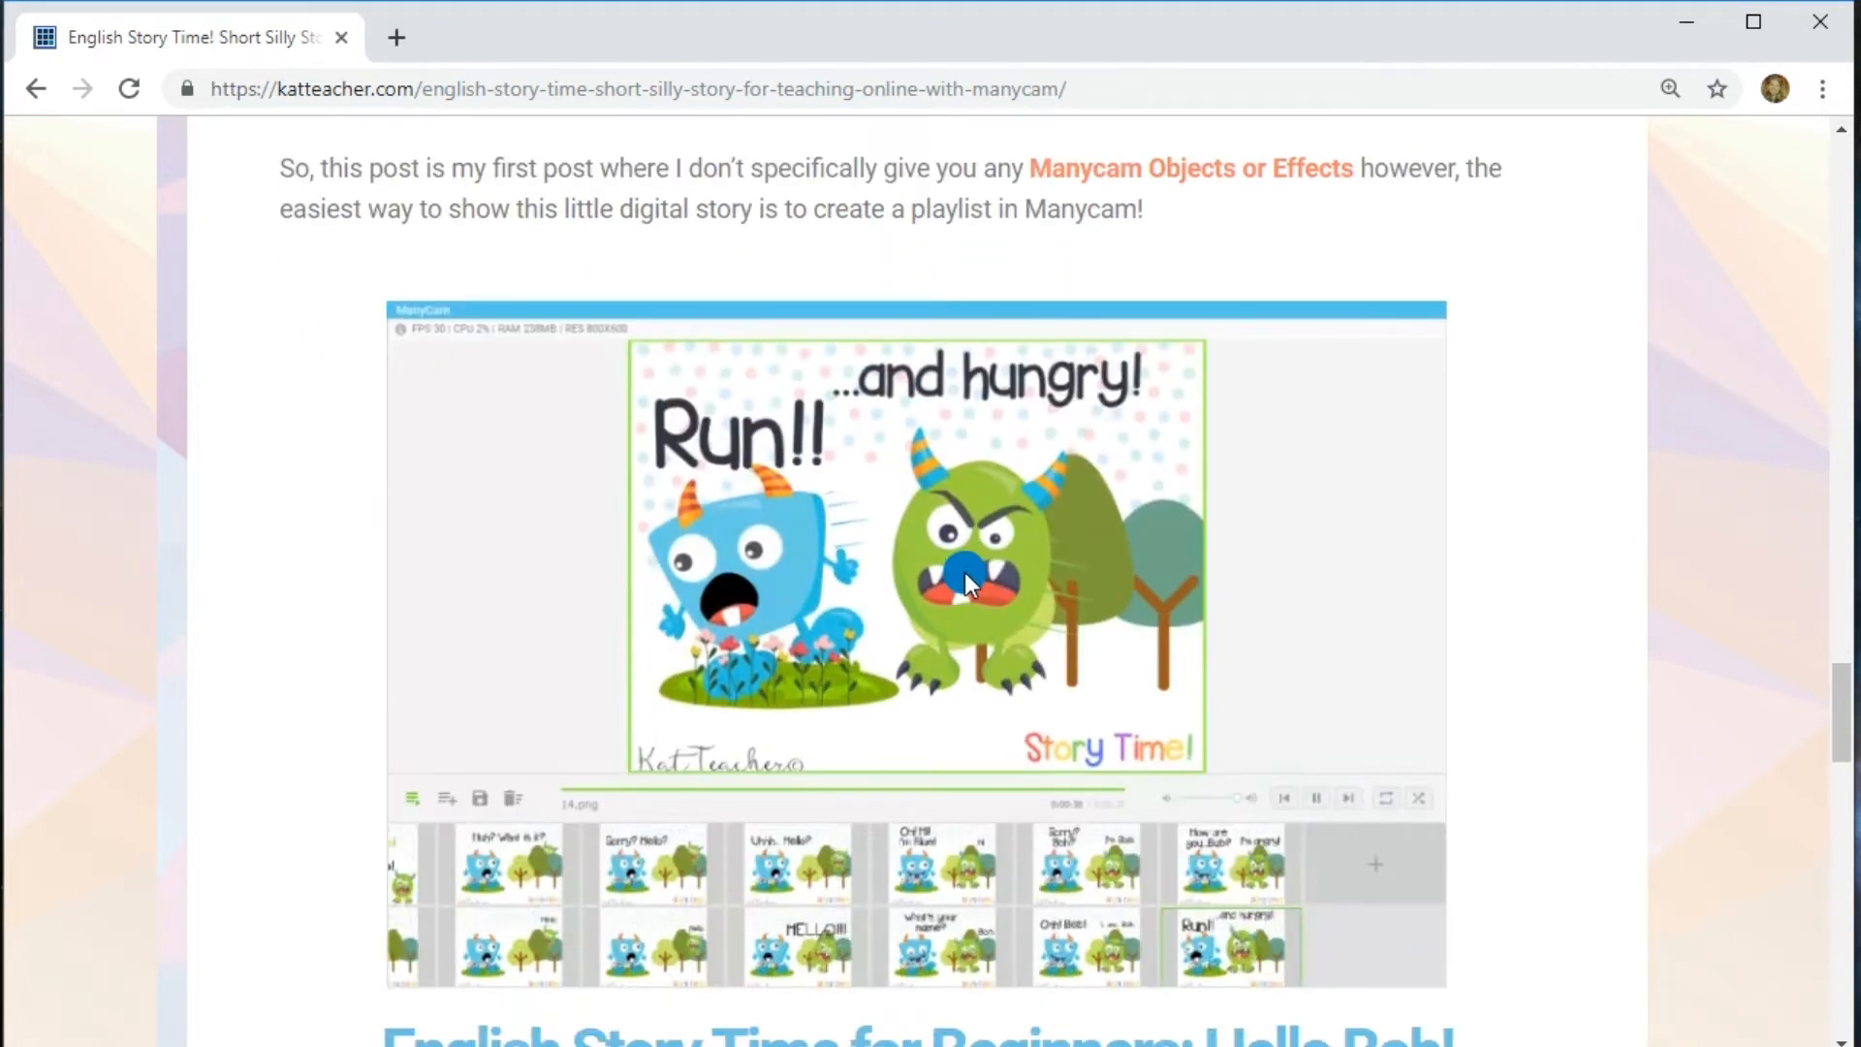
scroll(978, 579, down, 2)
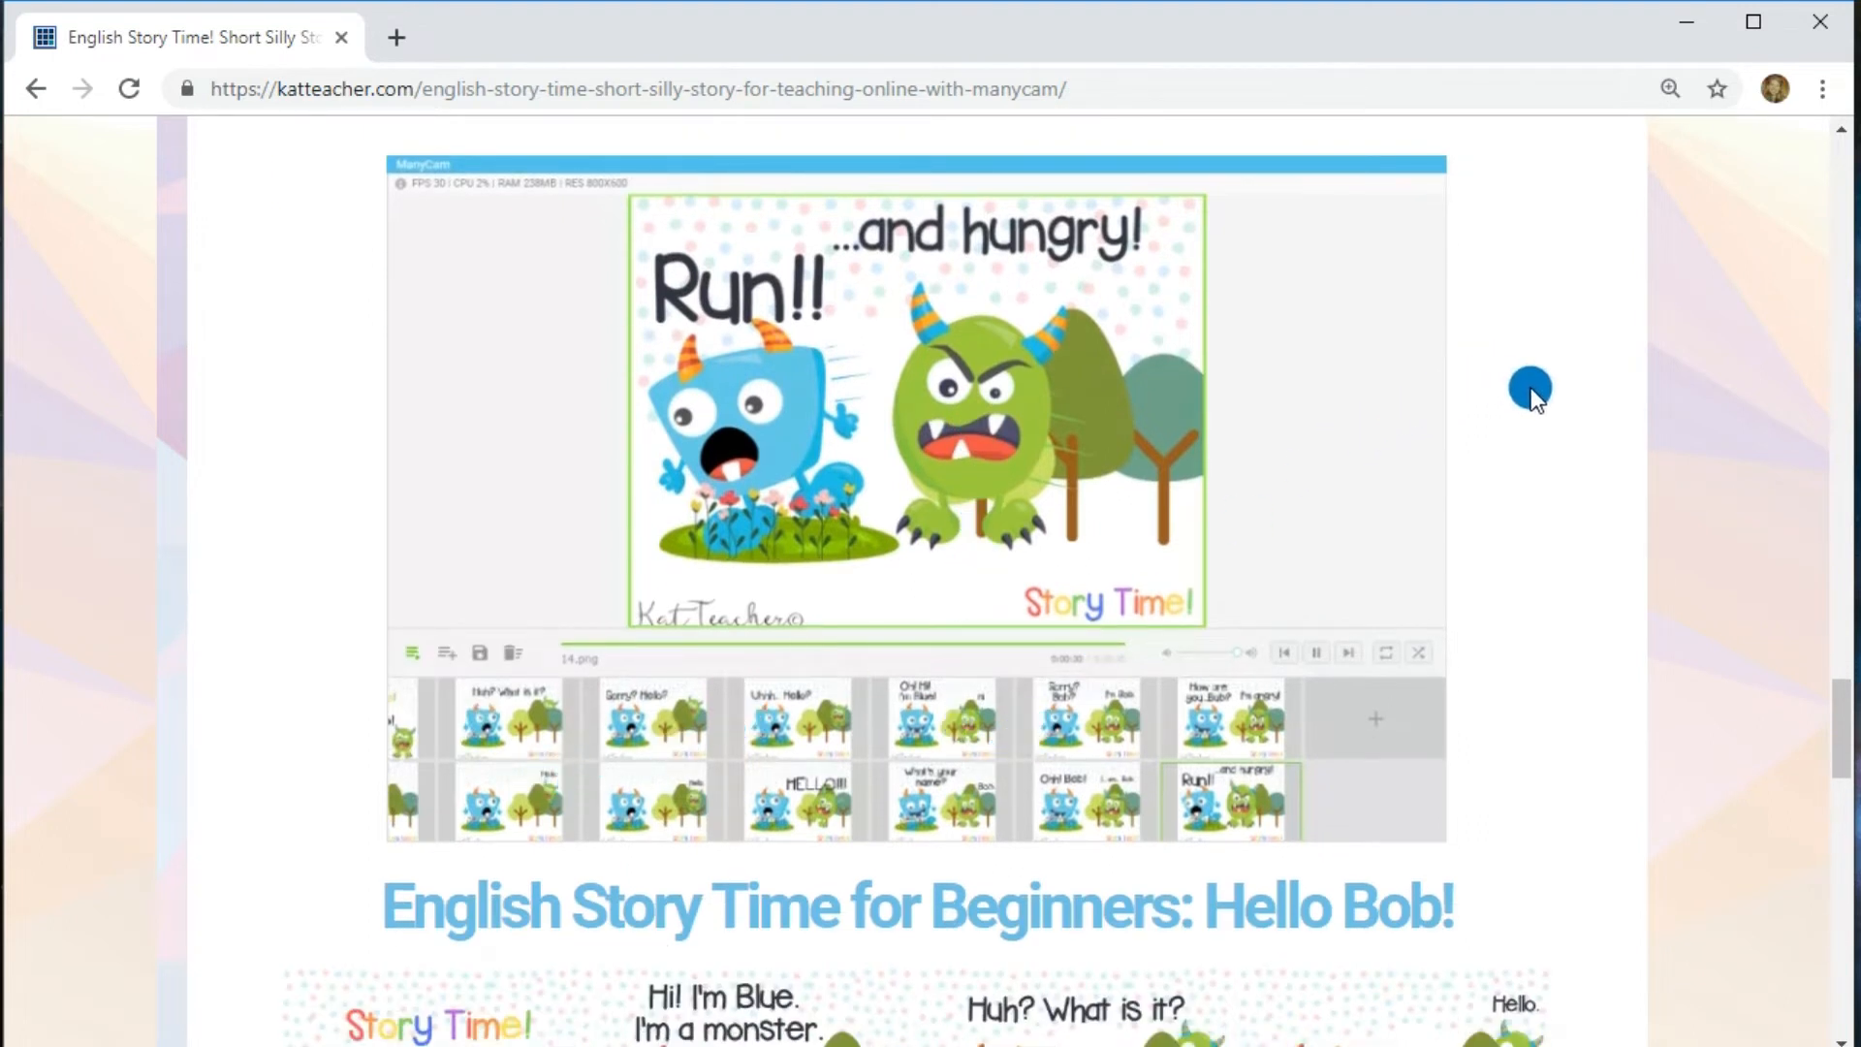
scroll(1527, 388, down, 9)
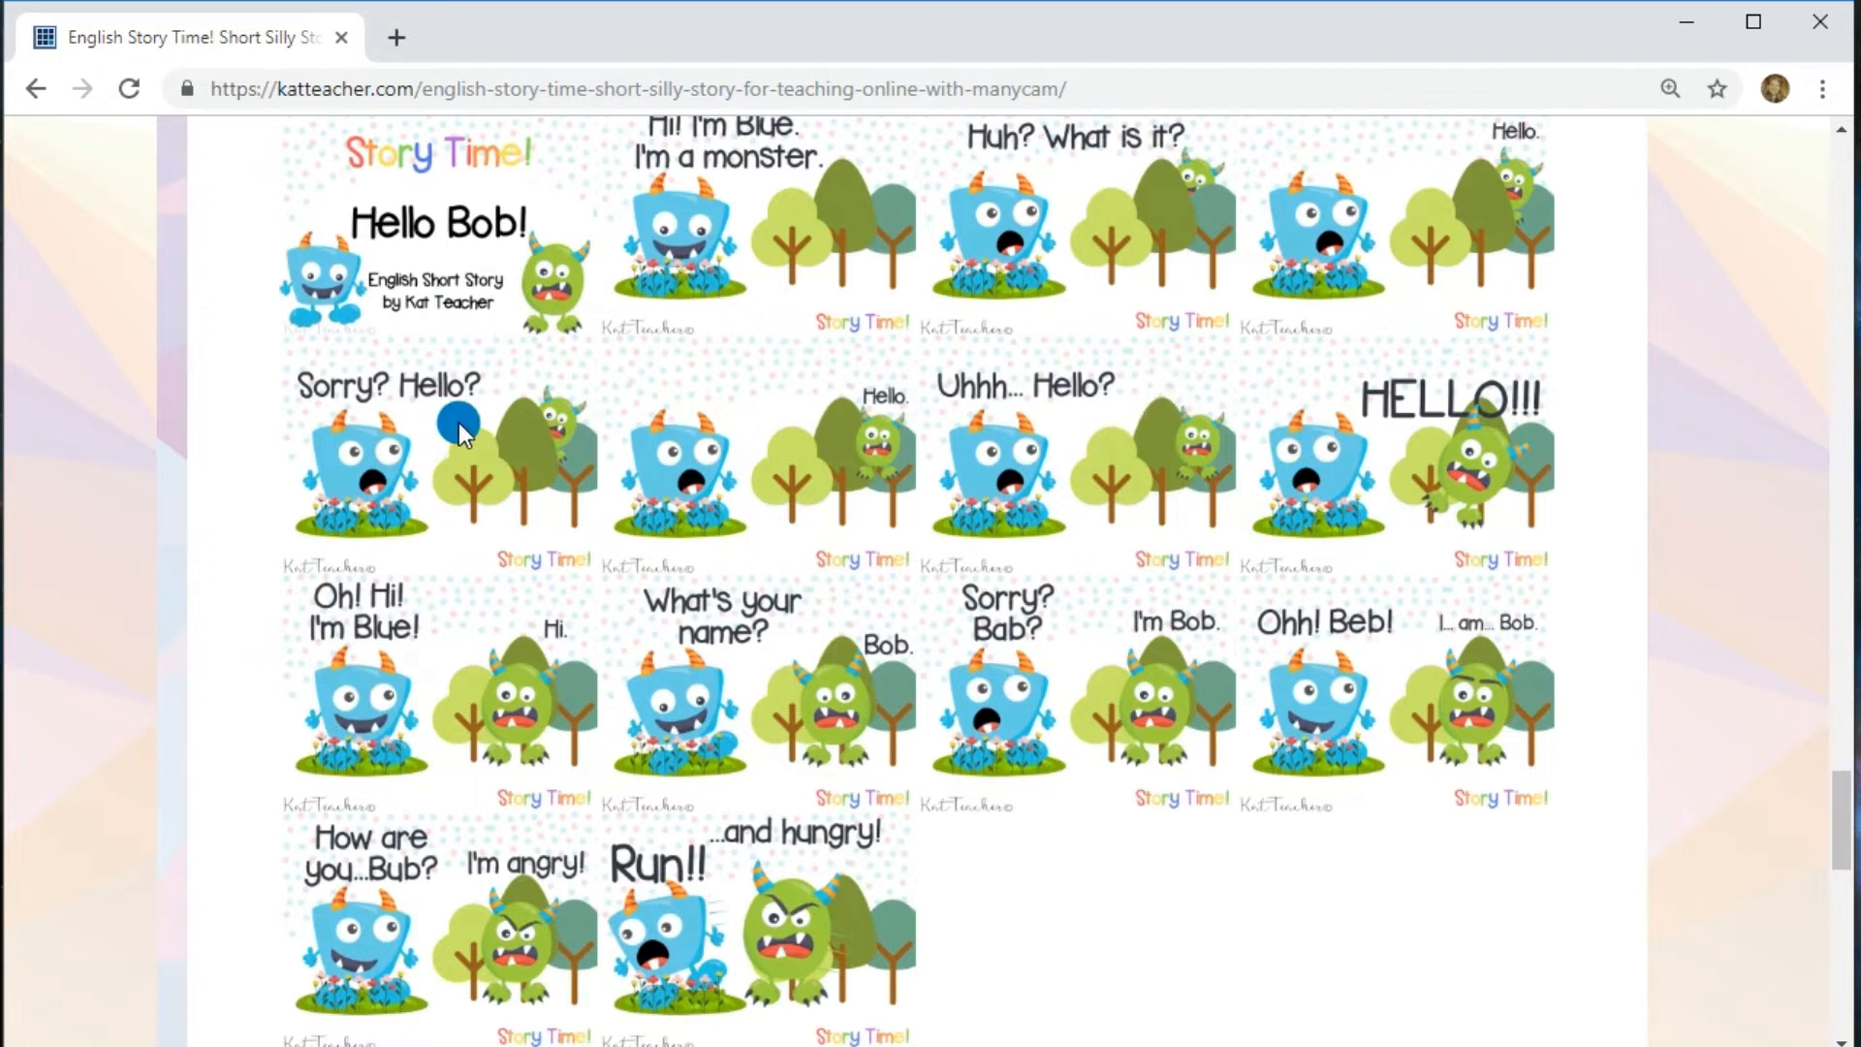
Download the zip file of Hello Bob story PNGs from its linked page under the Easy Download heading.
scroll(902, 320, down, 7)
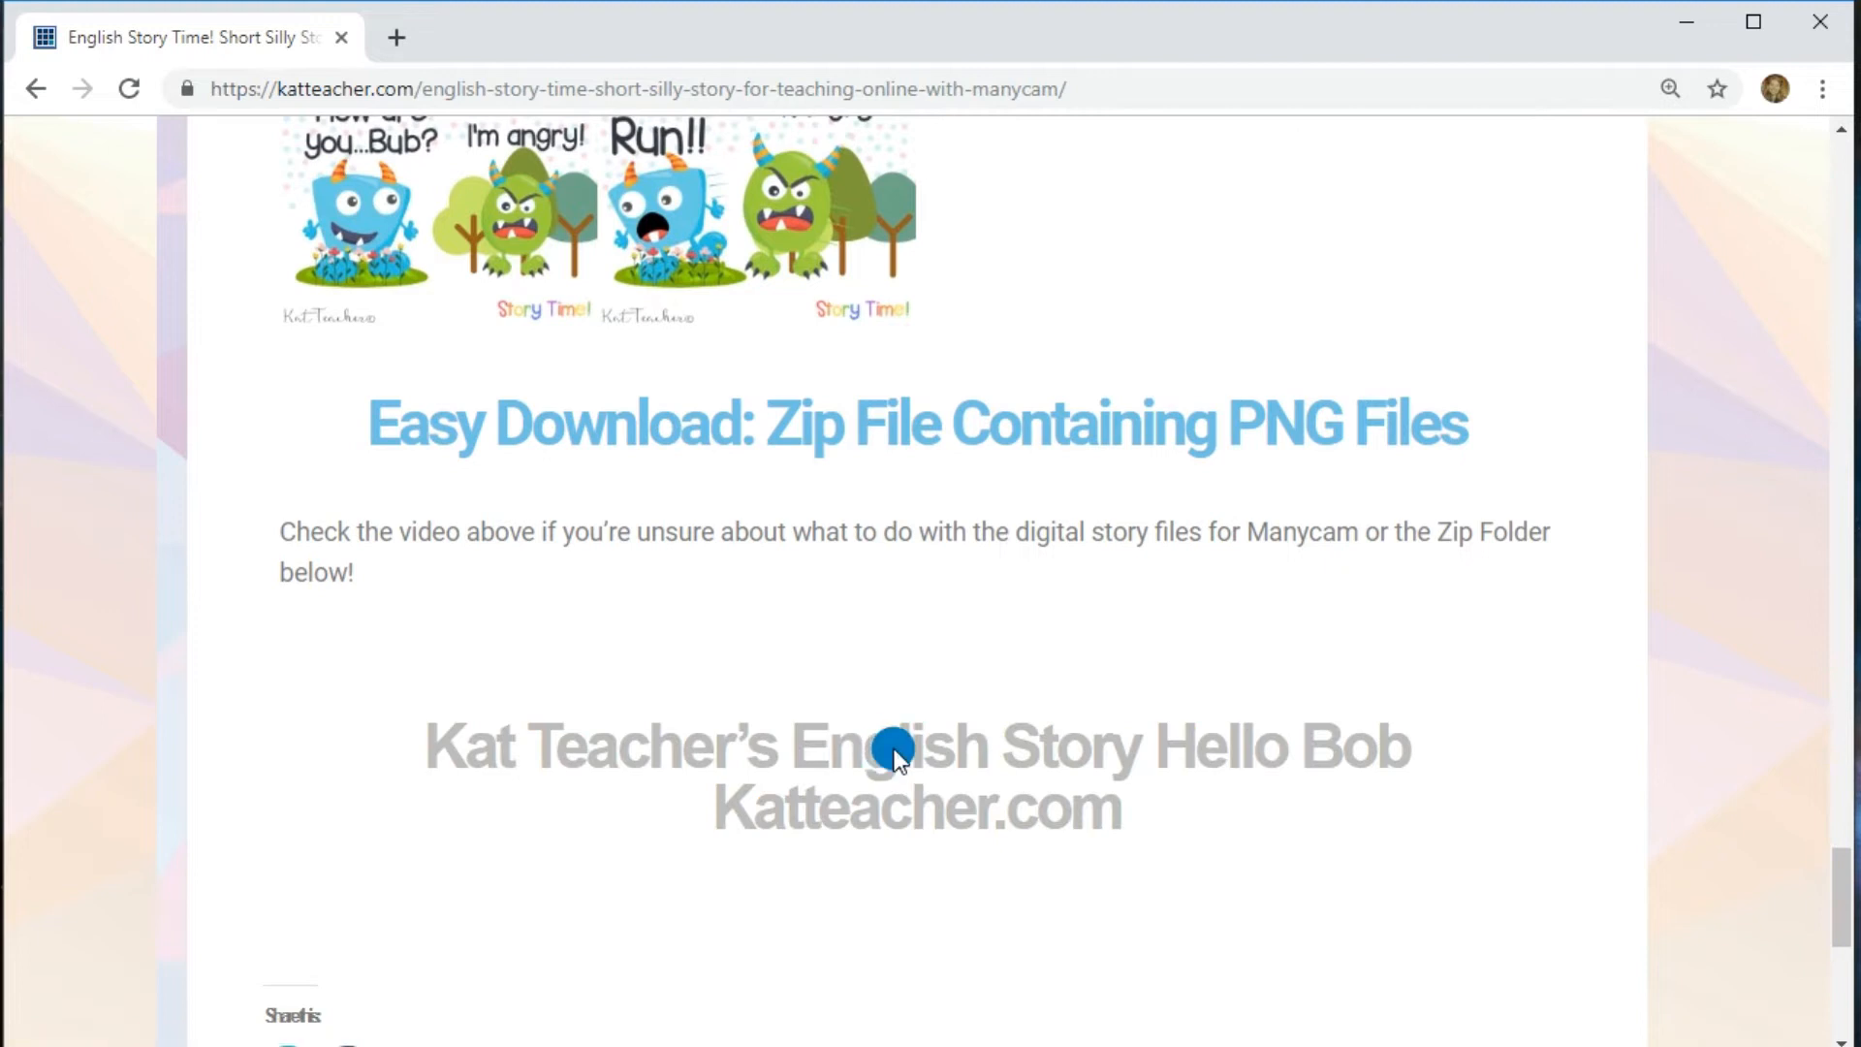
click(893, 761)
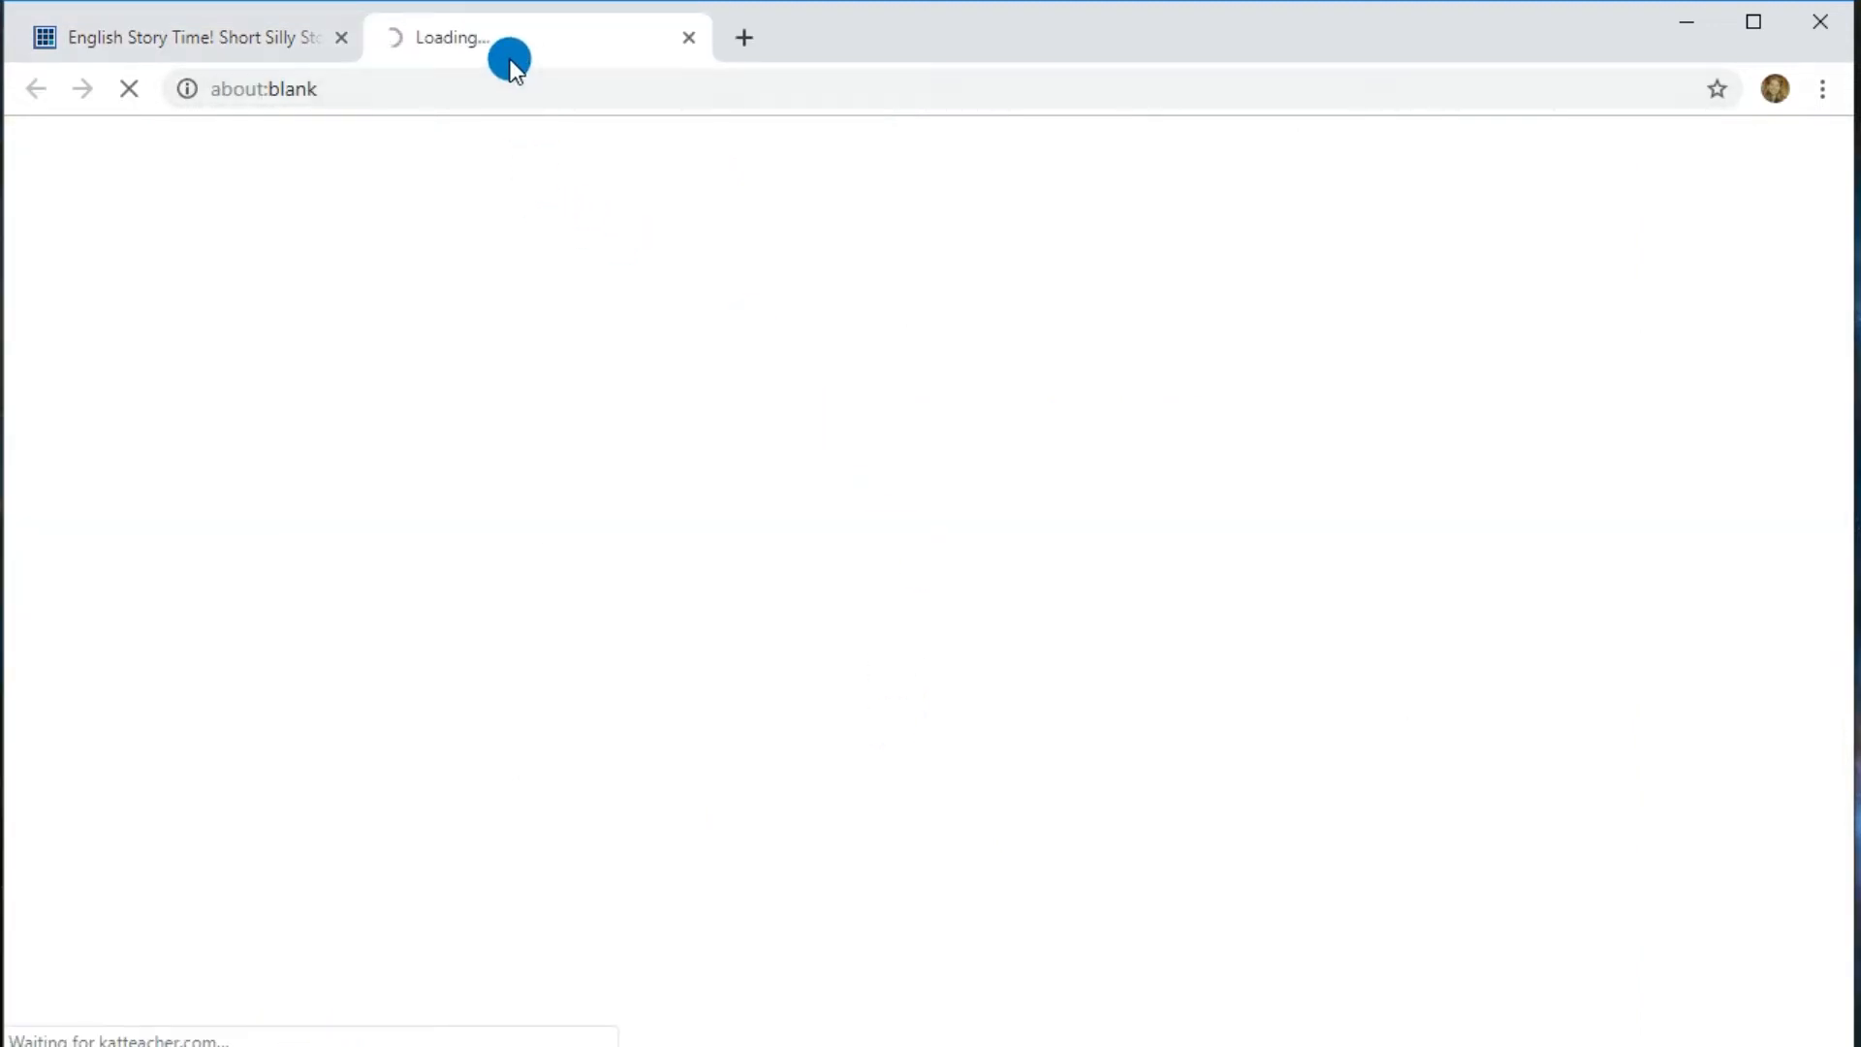
scroll(853, 535, down, 5)
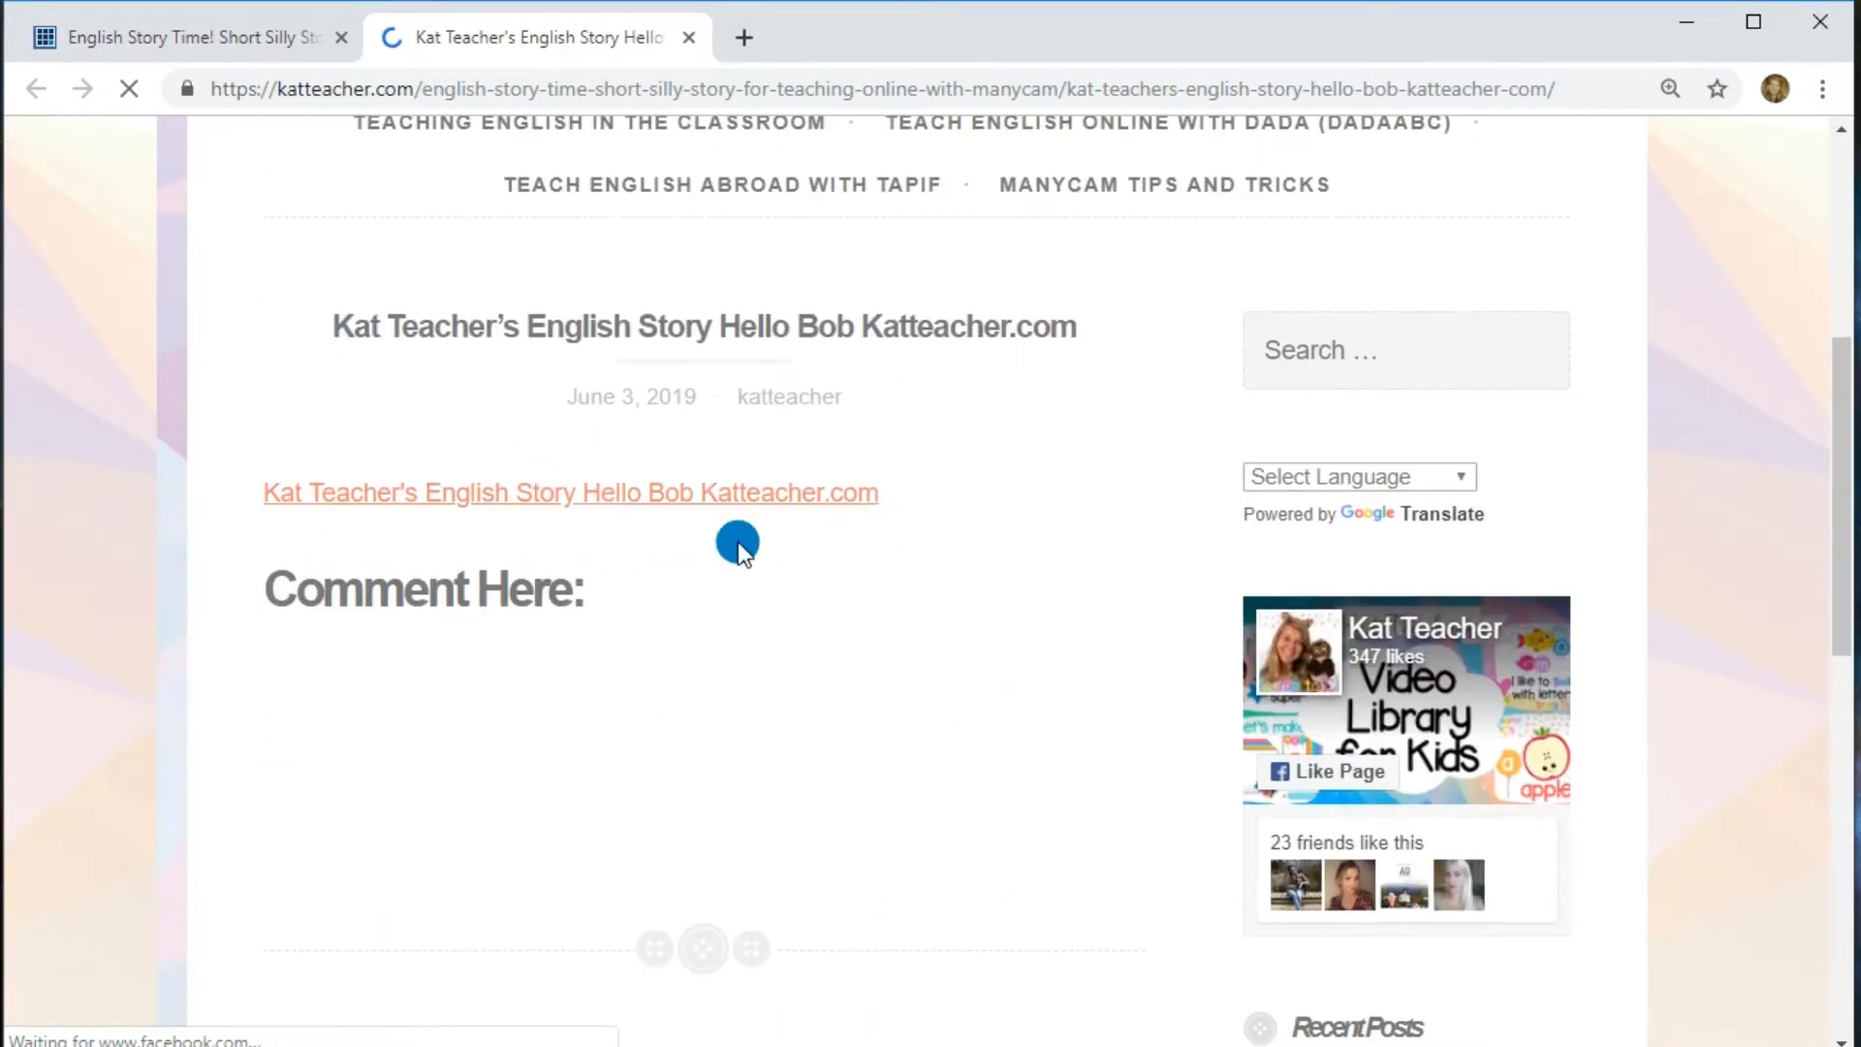
click(589, 500)
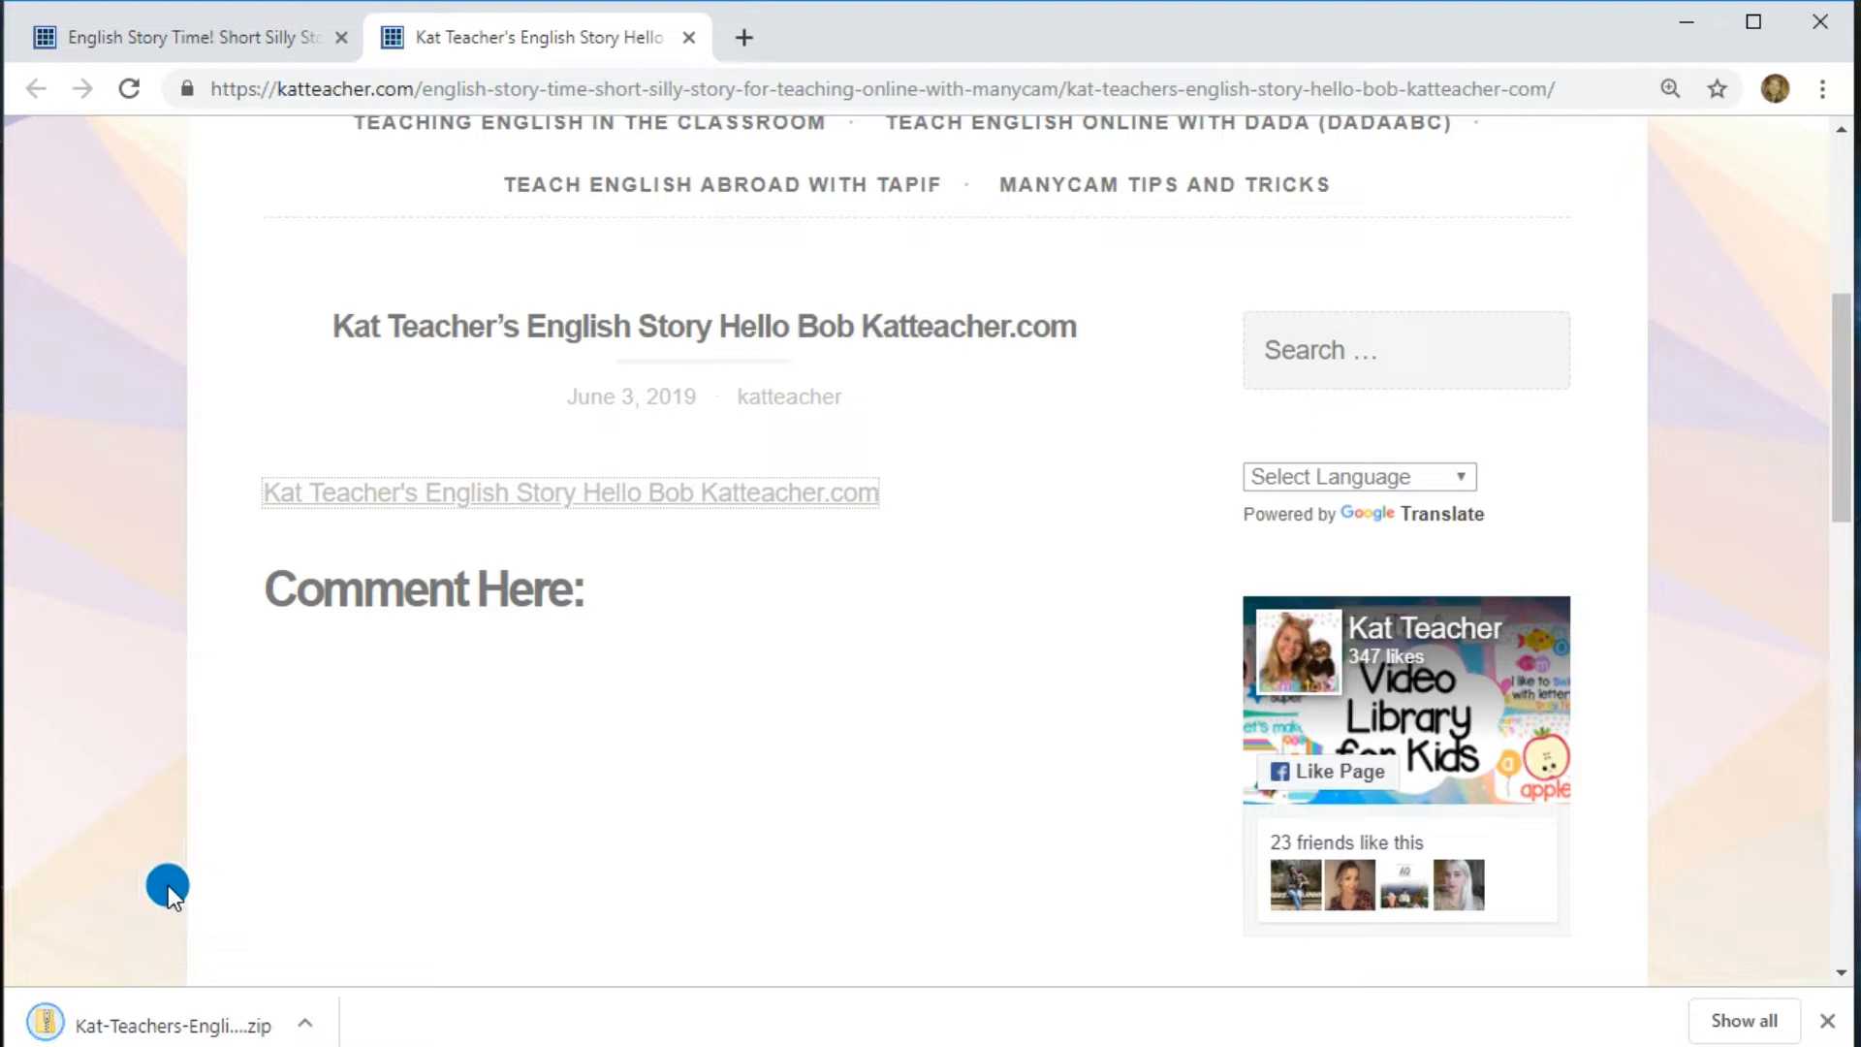
Open the downloaded story zip, view its inner folder and extract all files to the suggested Downloads location.
click(190, 1023)
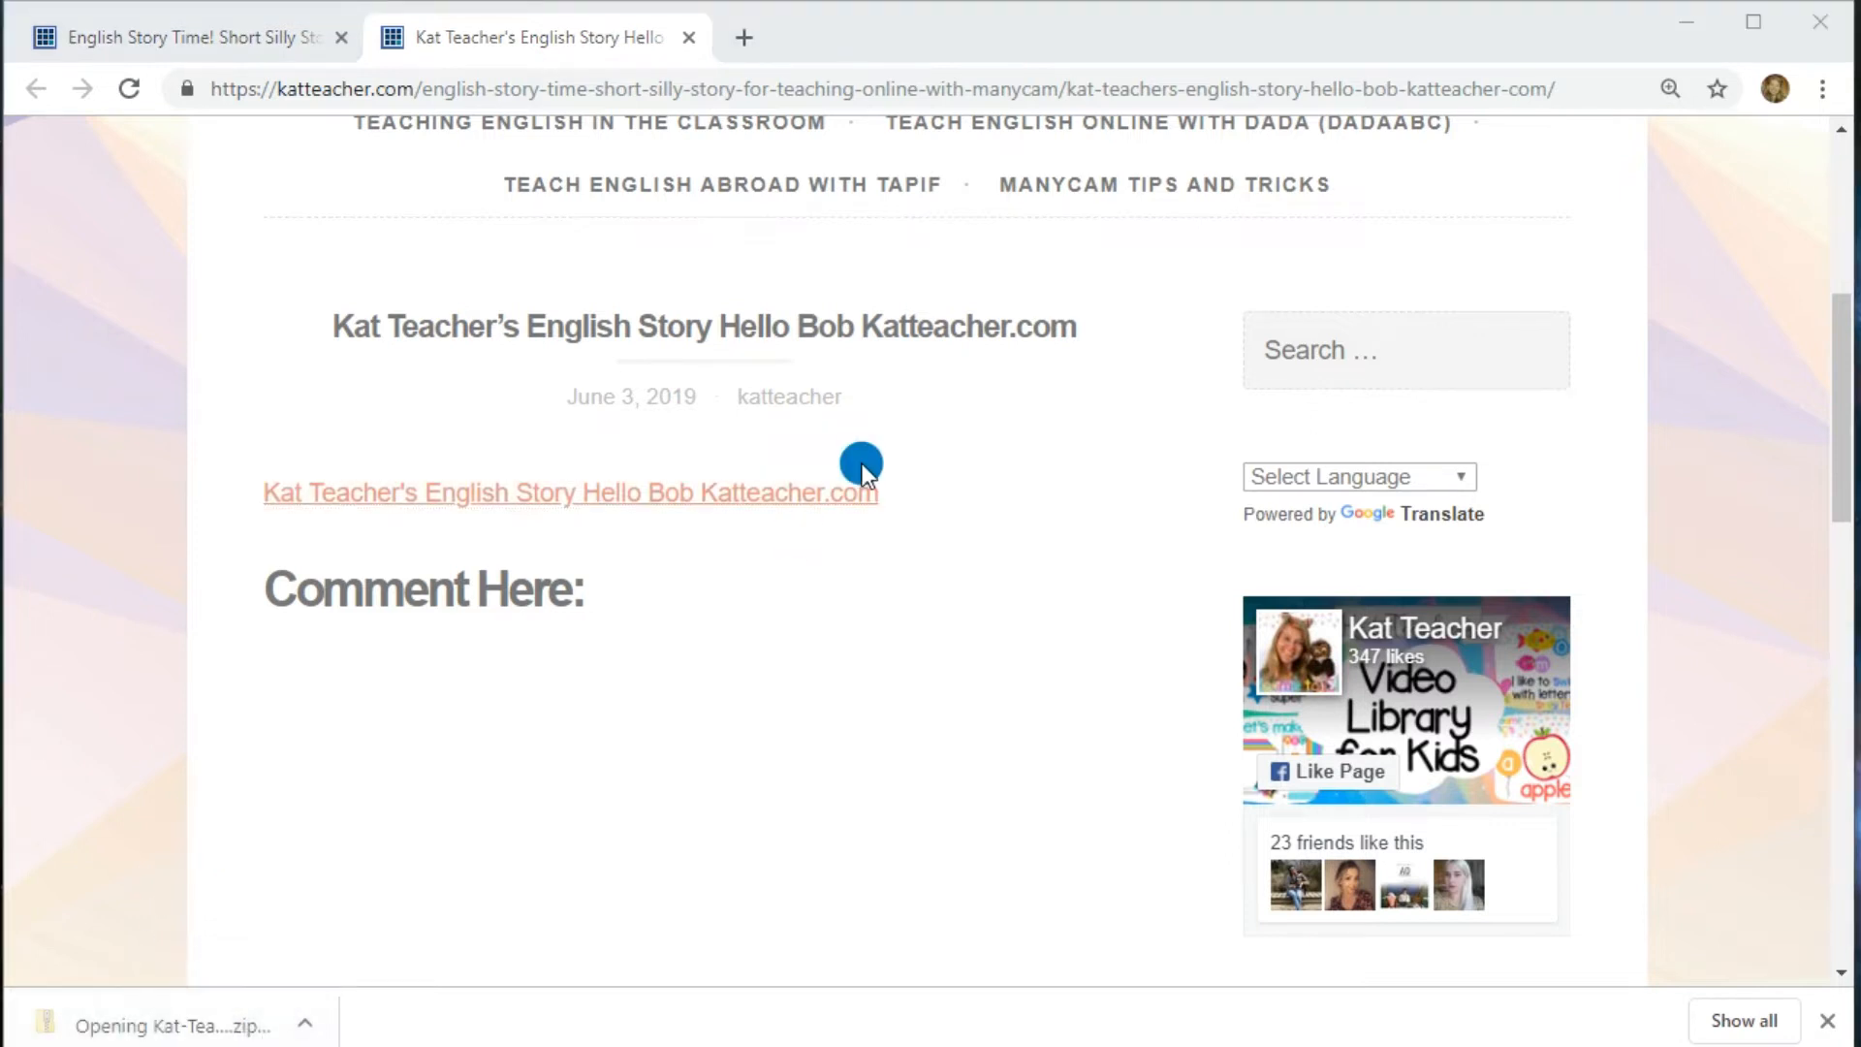
double_click(1161, 328)
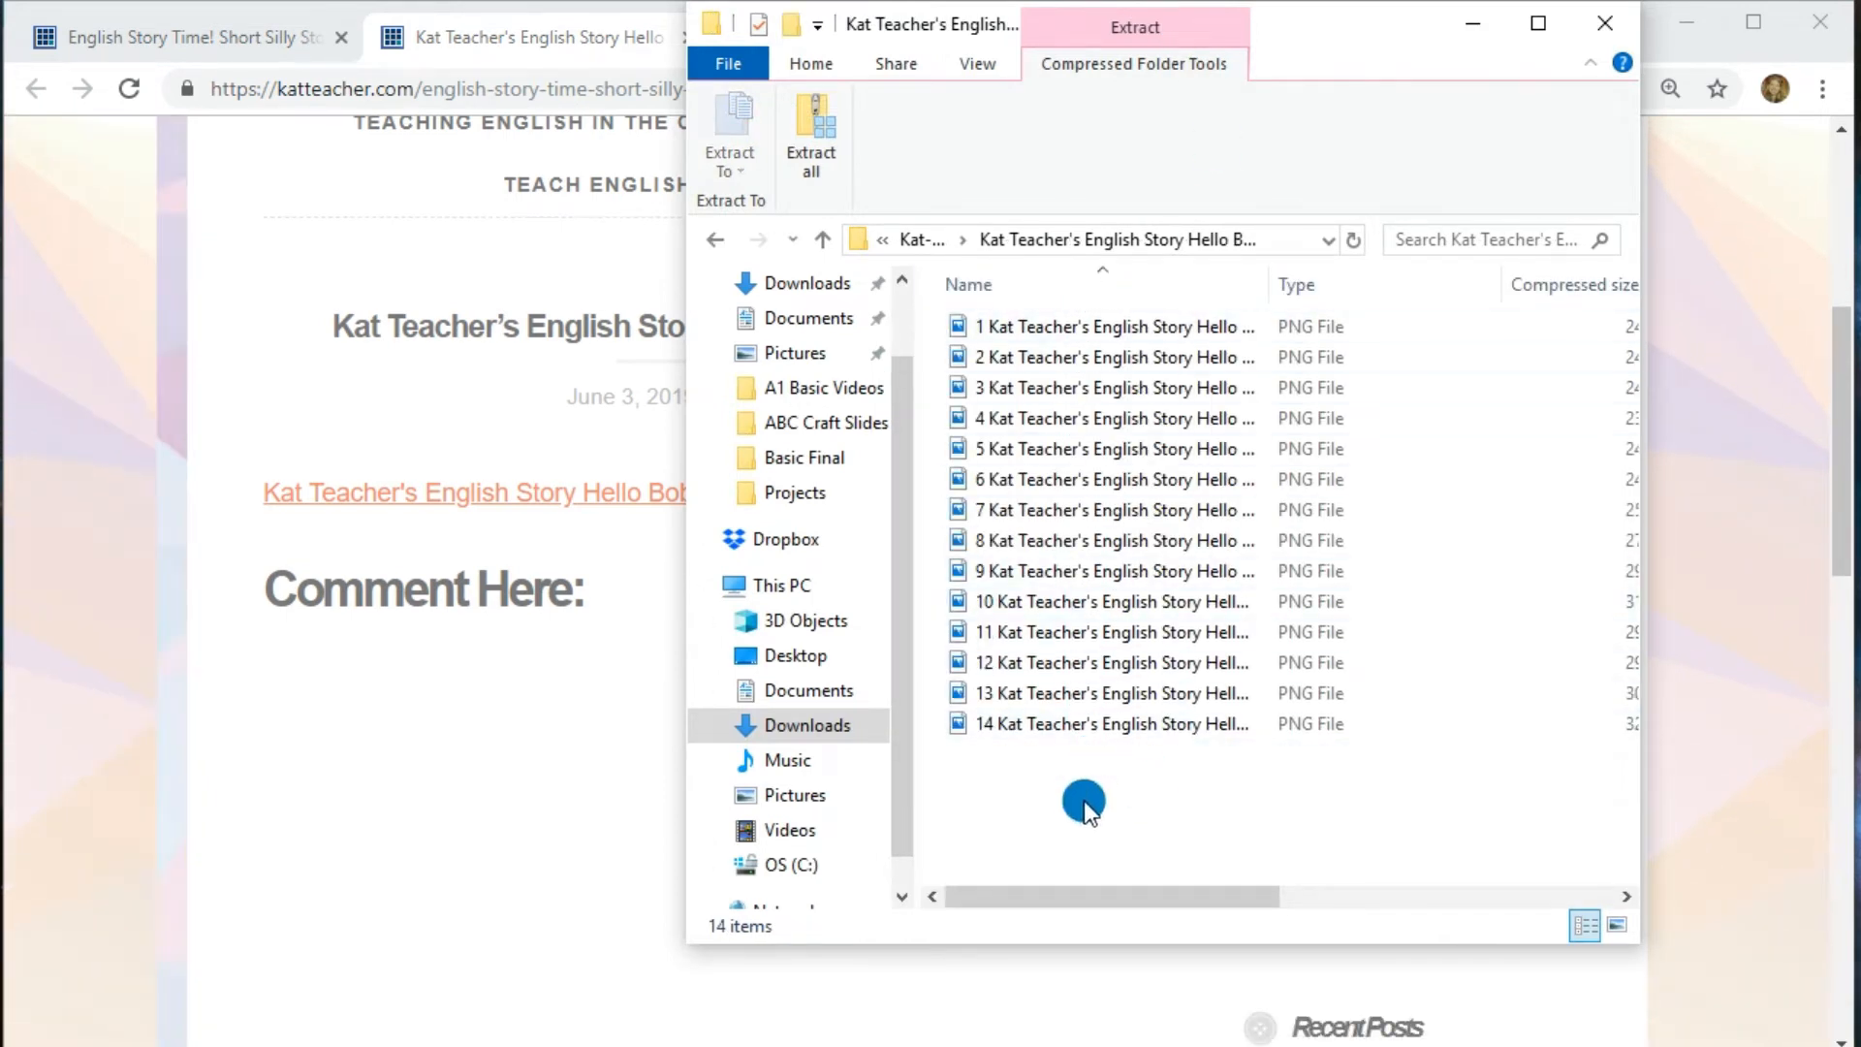
click(806, 145)
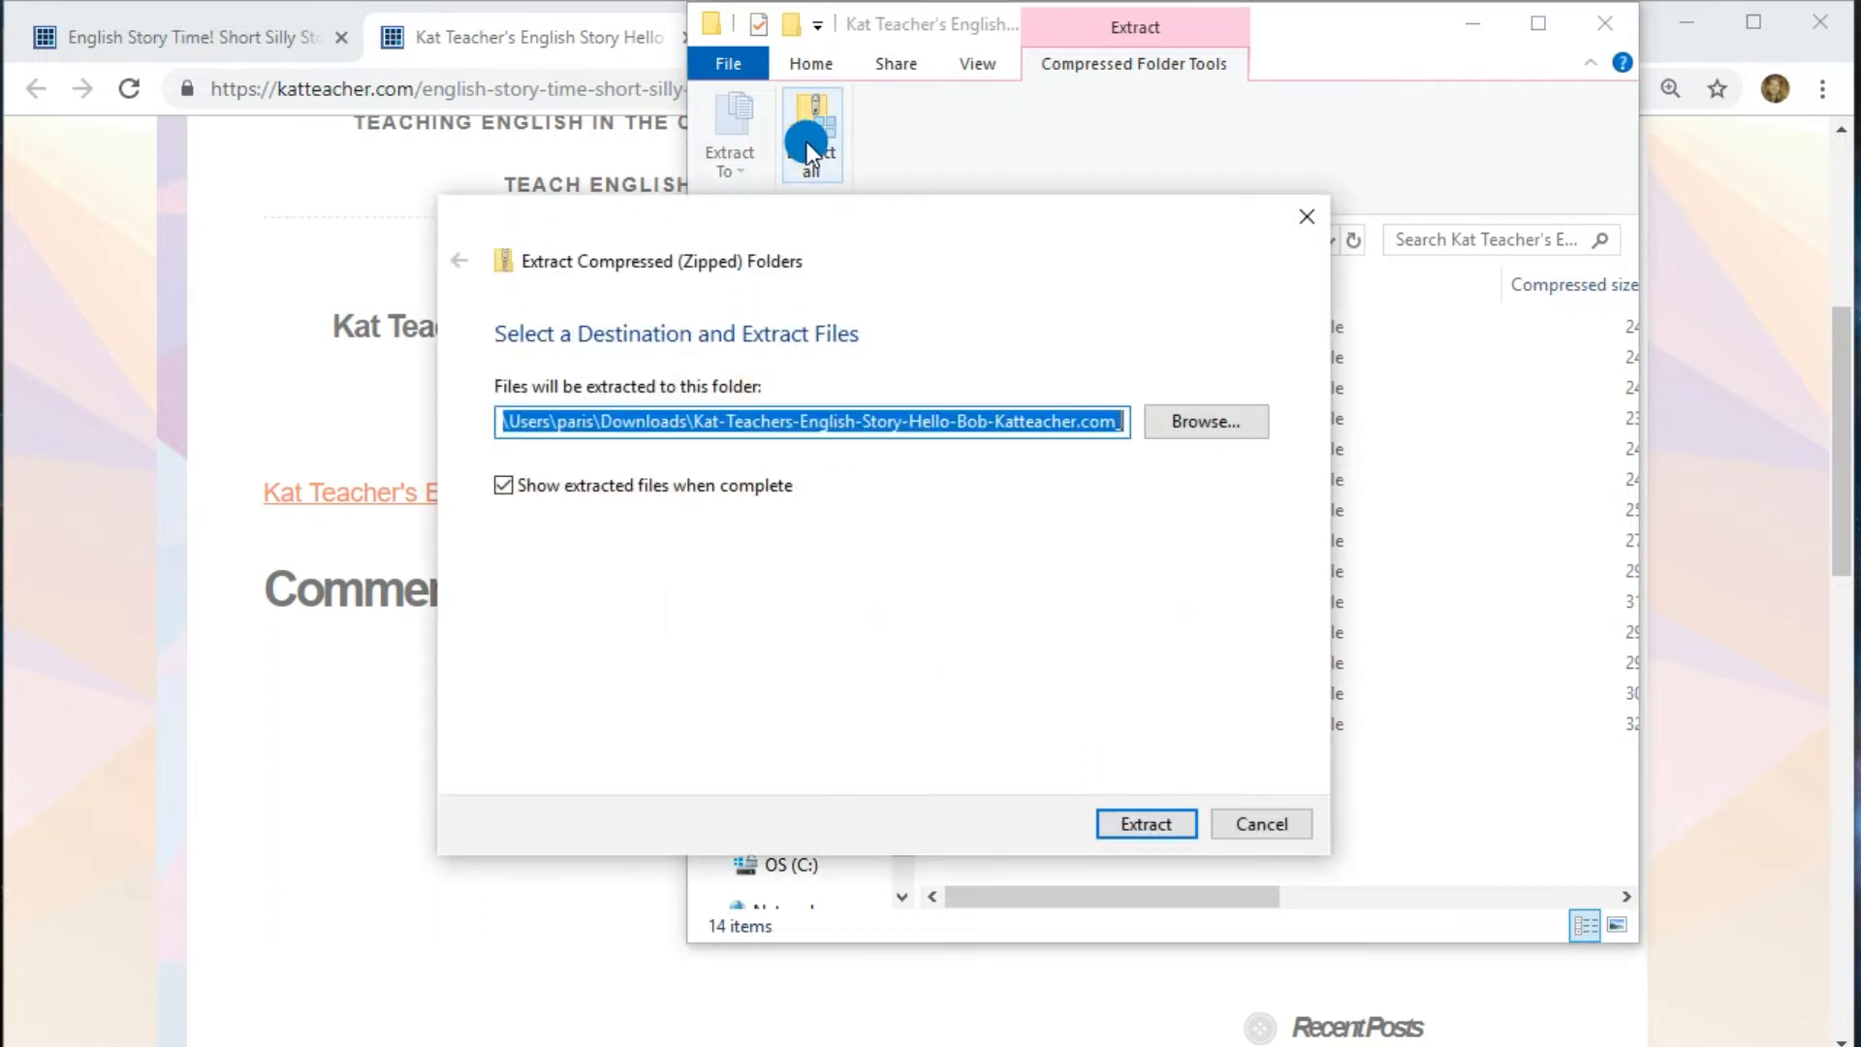
click(1158, 823)
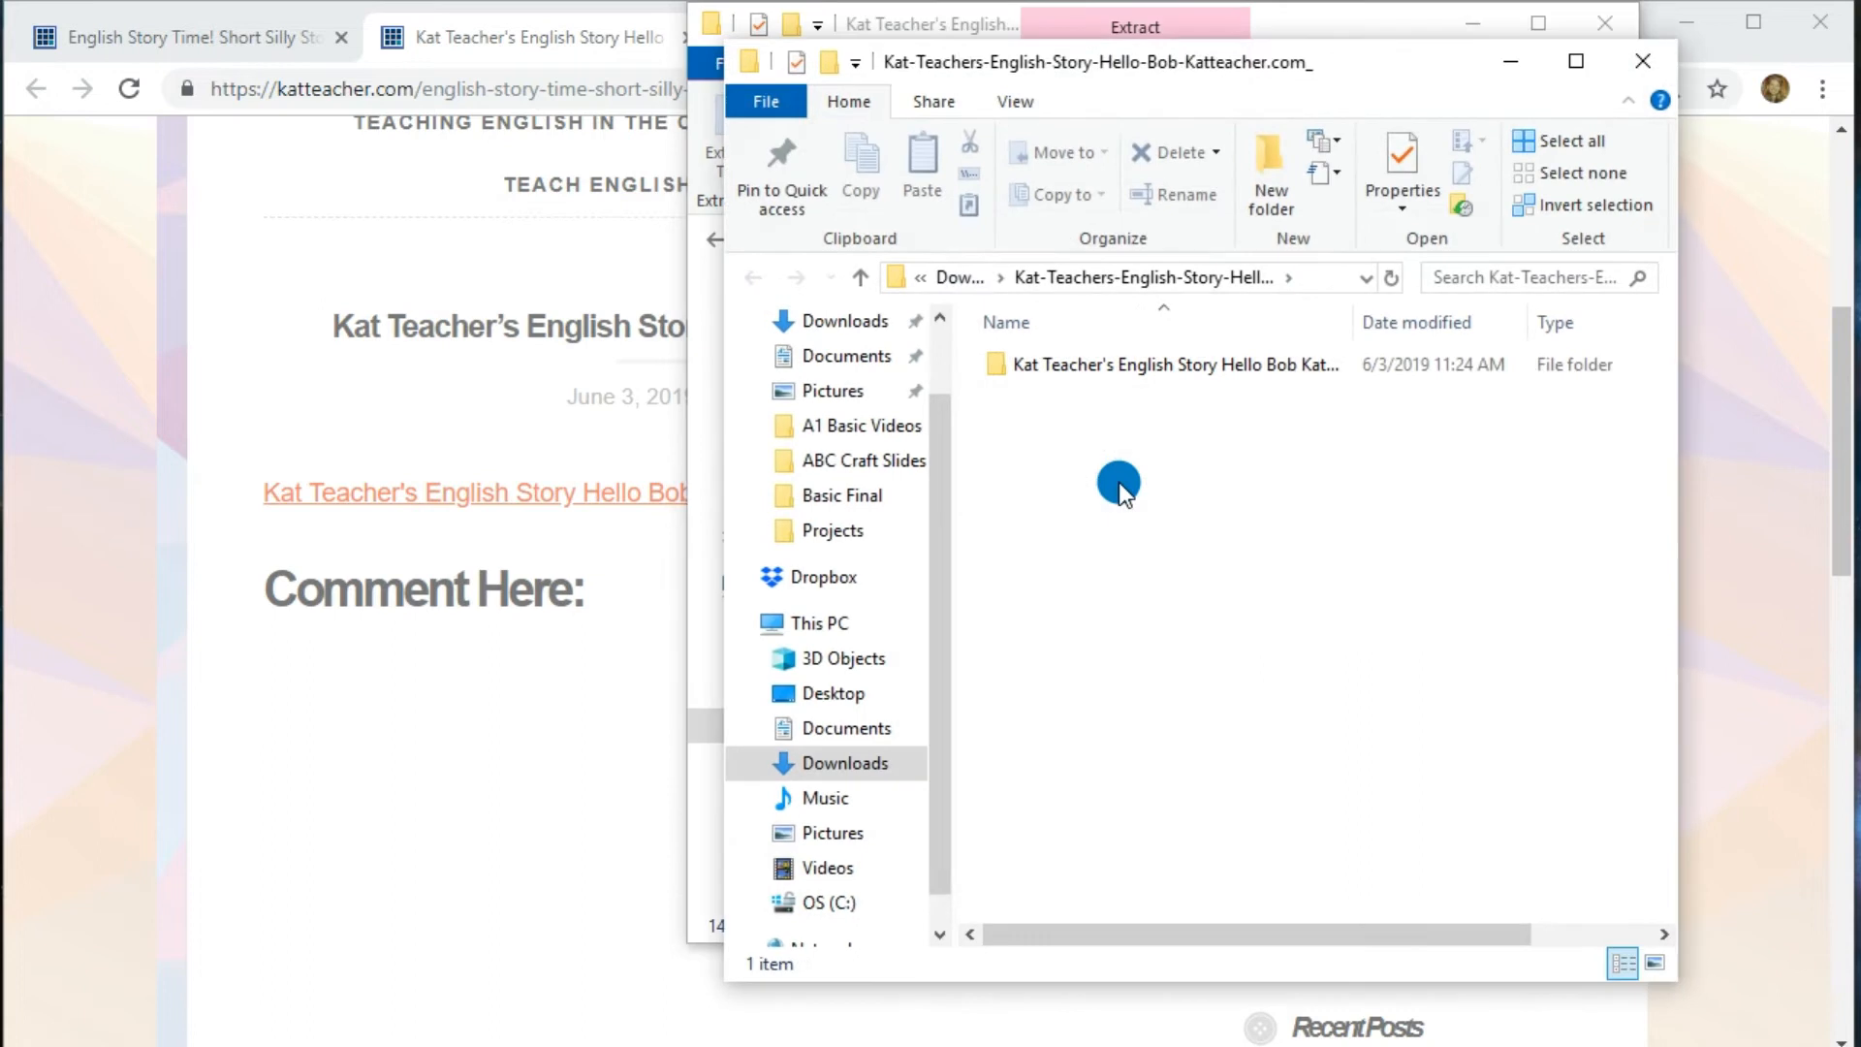
Open the extracted Hello Bob story folder, then reposition and widen its window to show the PNG pages.
double_click(1142, 366)
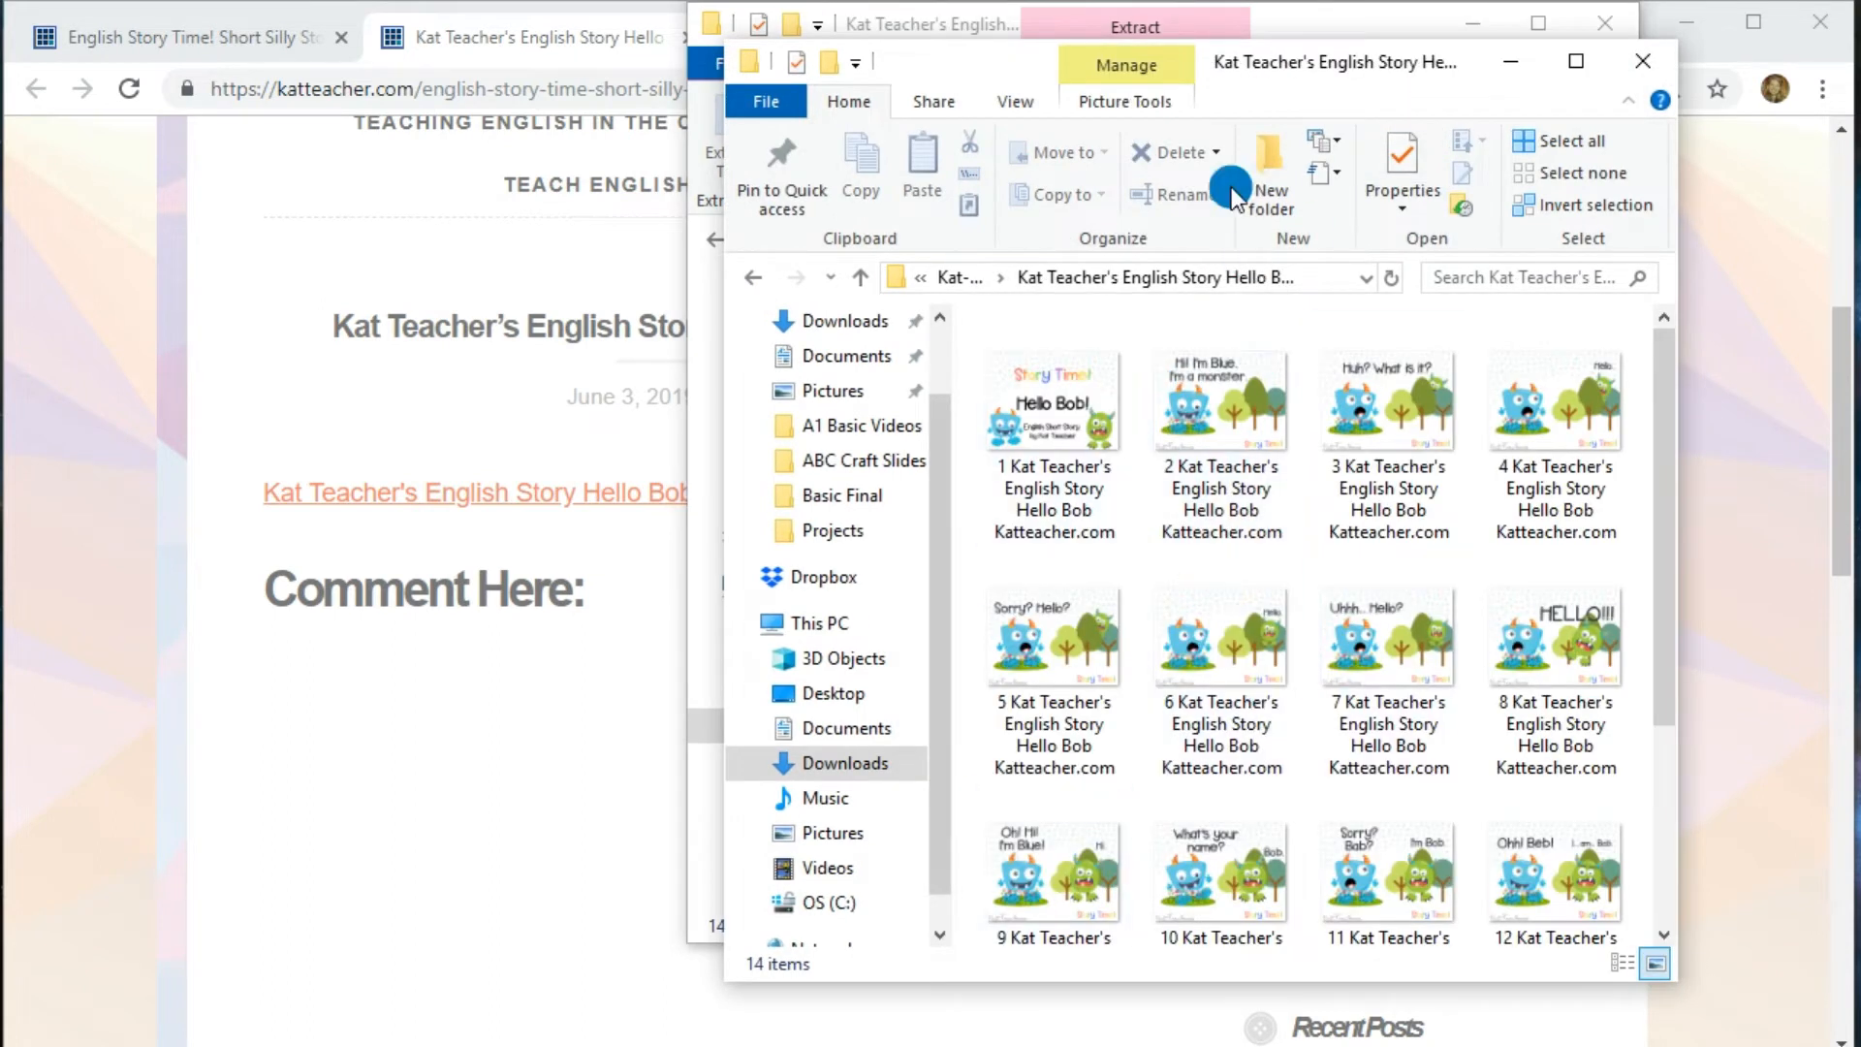
drag(1387, 66, 1031, 64)
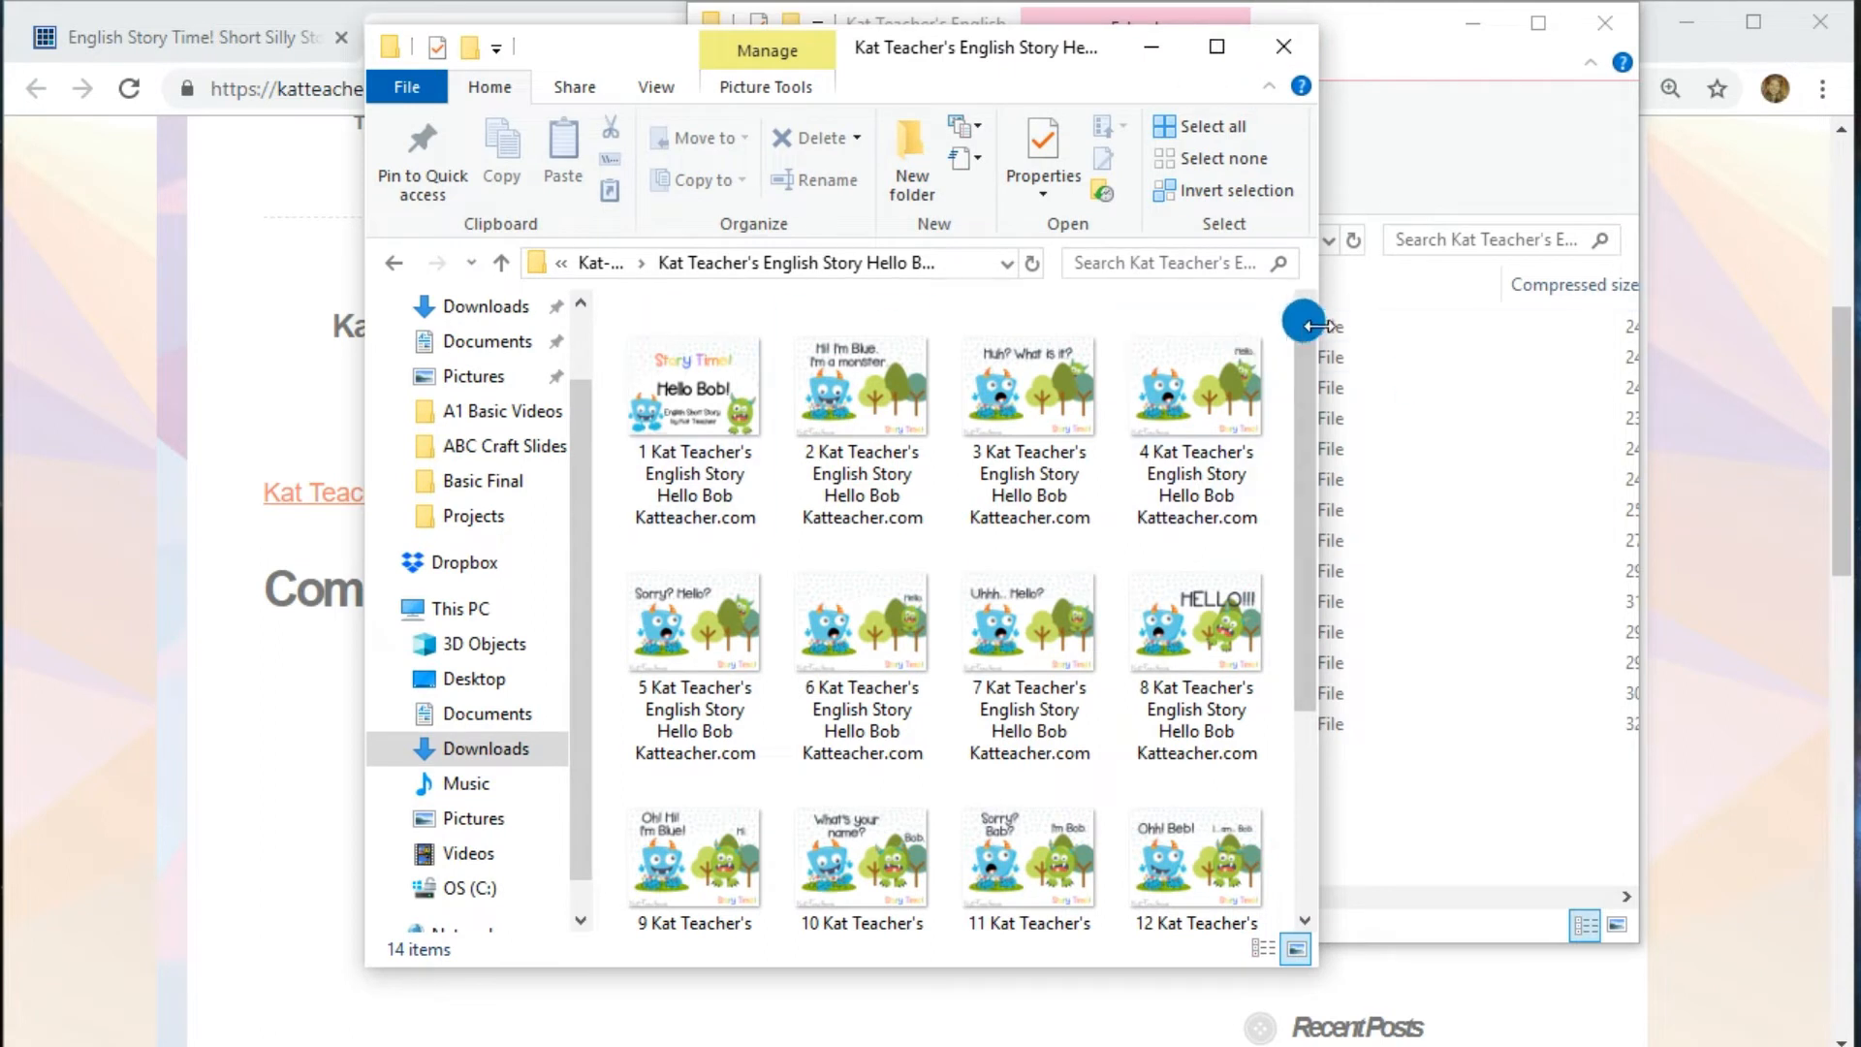
drag(1311, 320, 1527, 366)
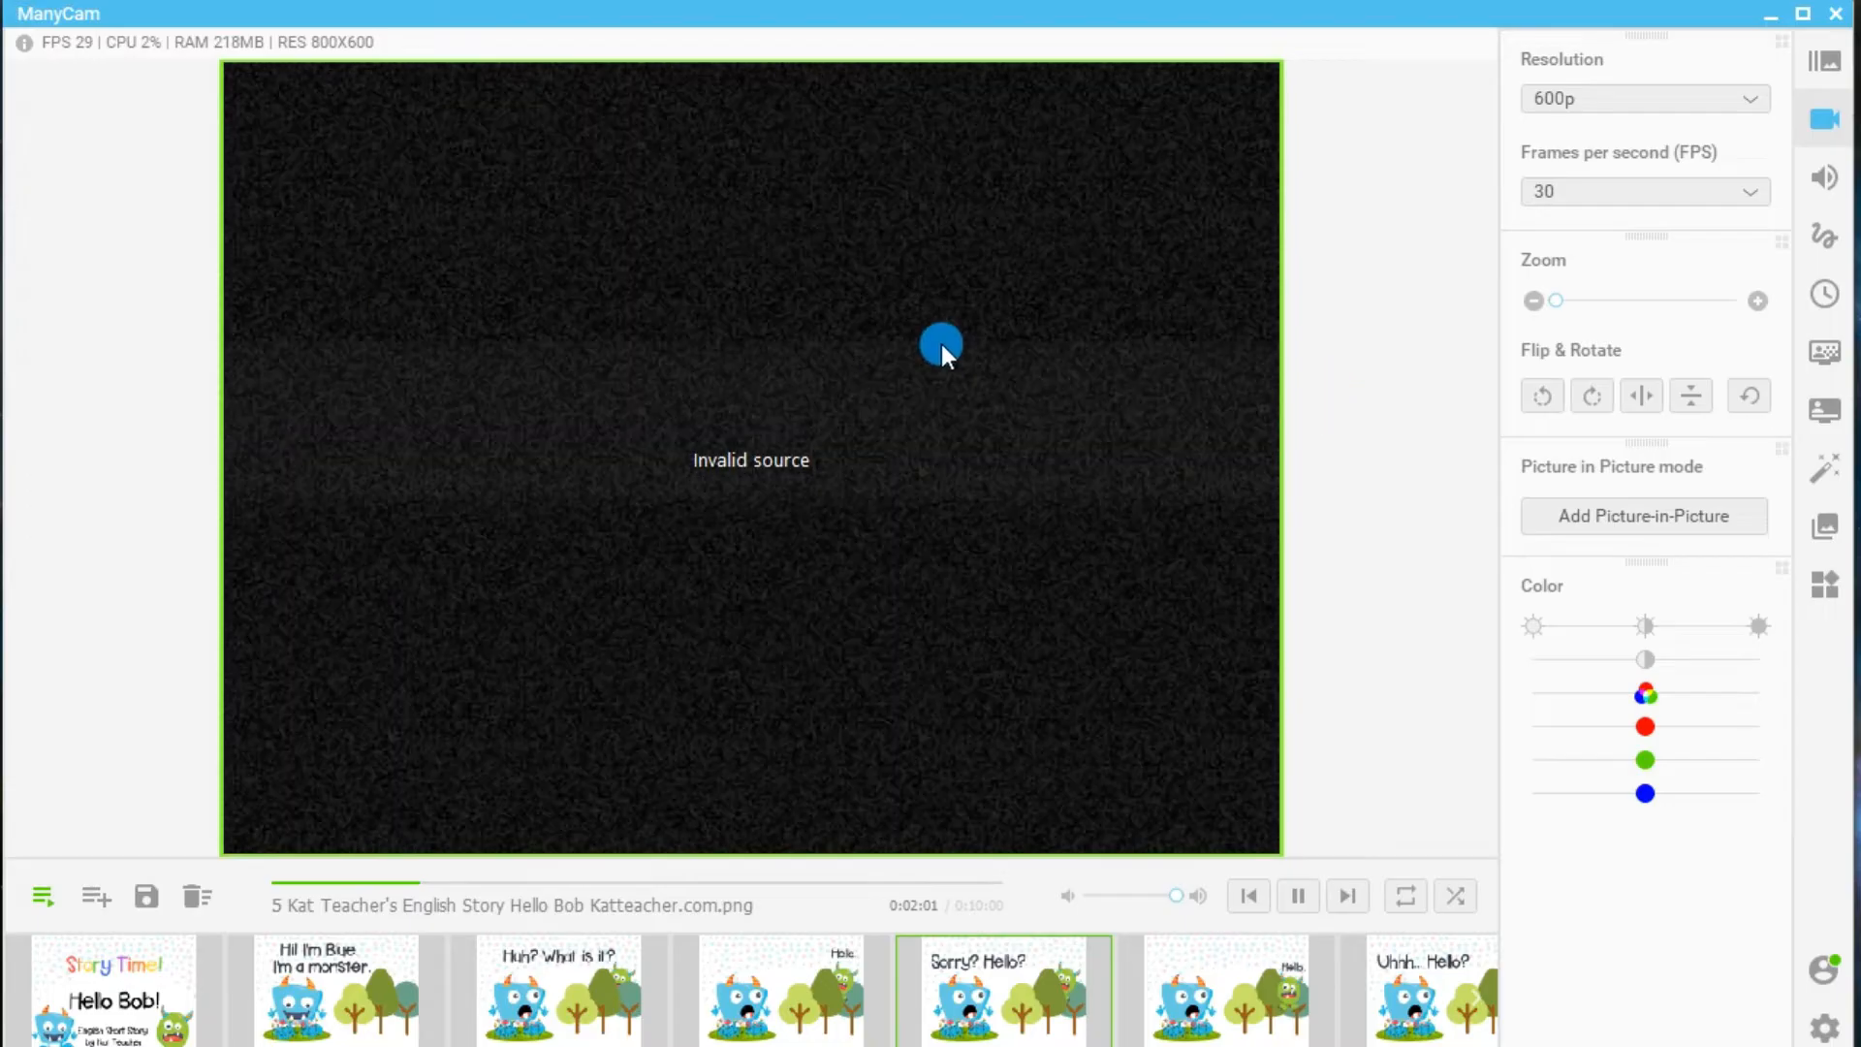
Show the presets list with Preset 11's video sources and open its playlist settings.
click(1822, 62)
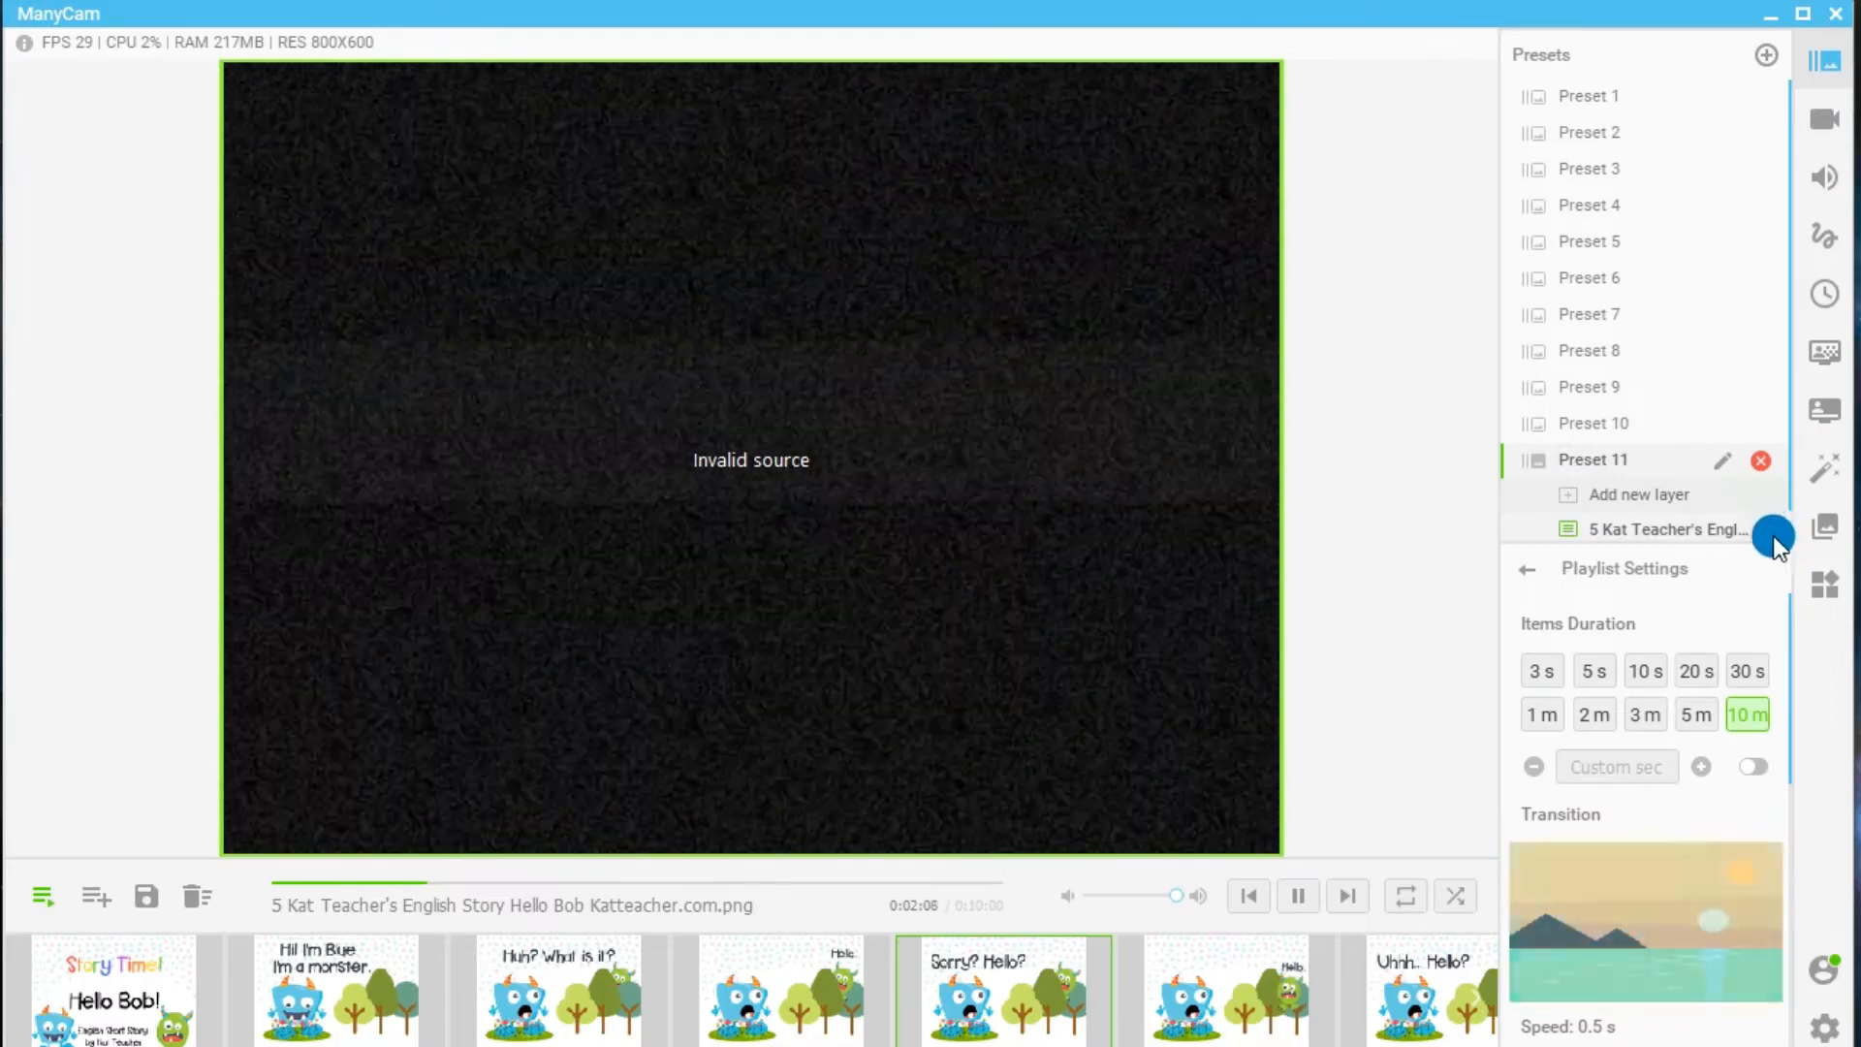
click(1533, 569)
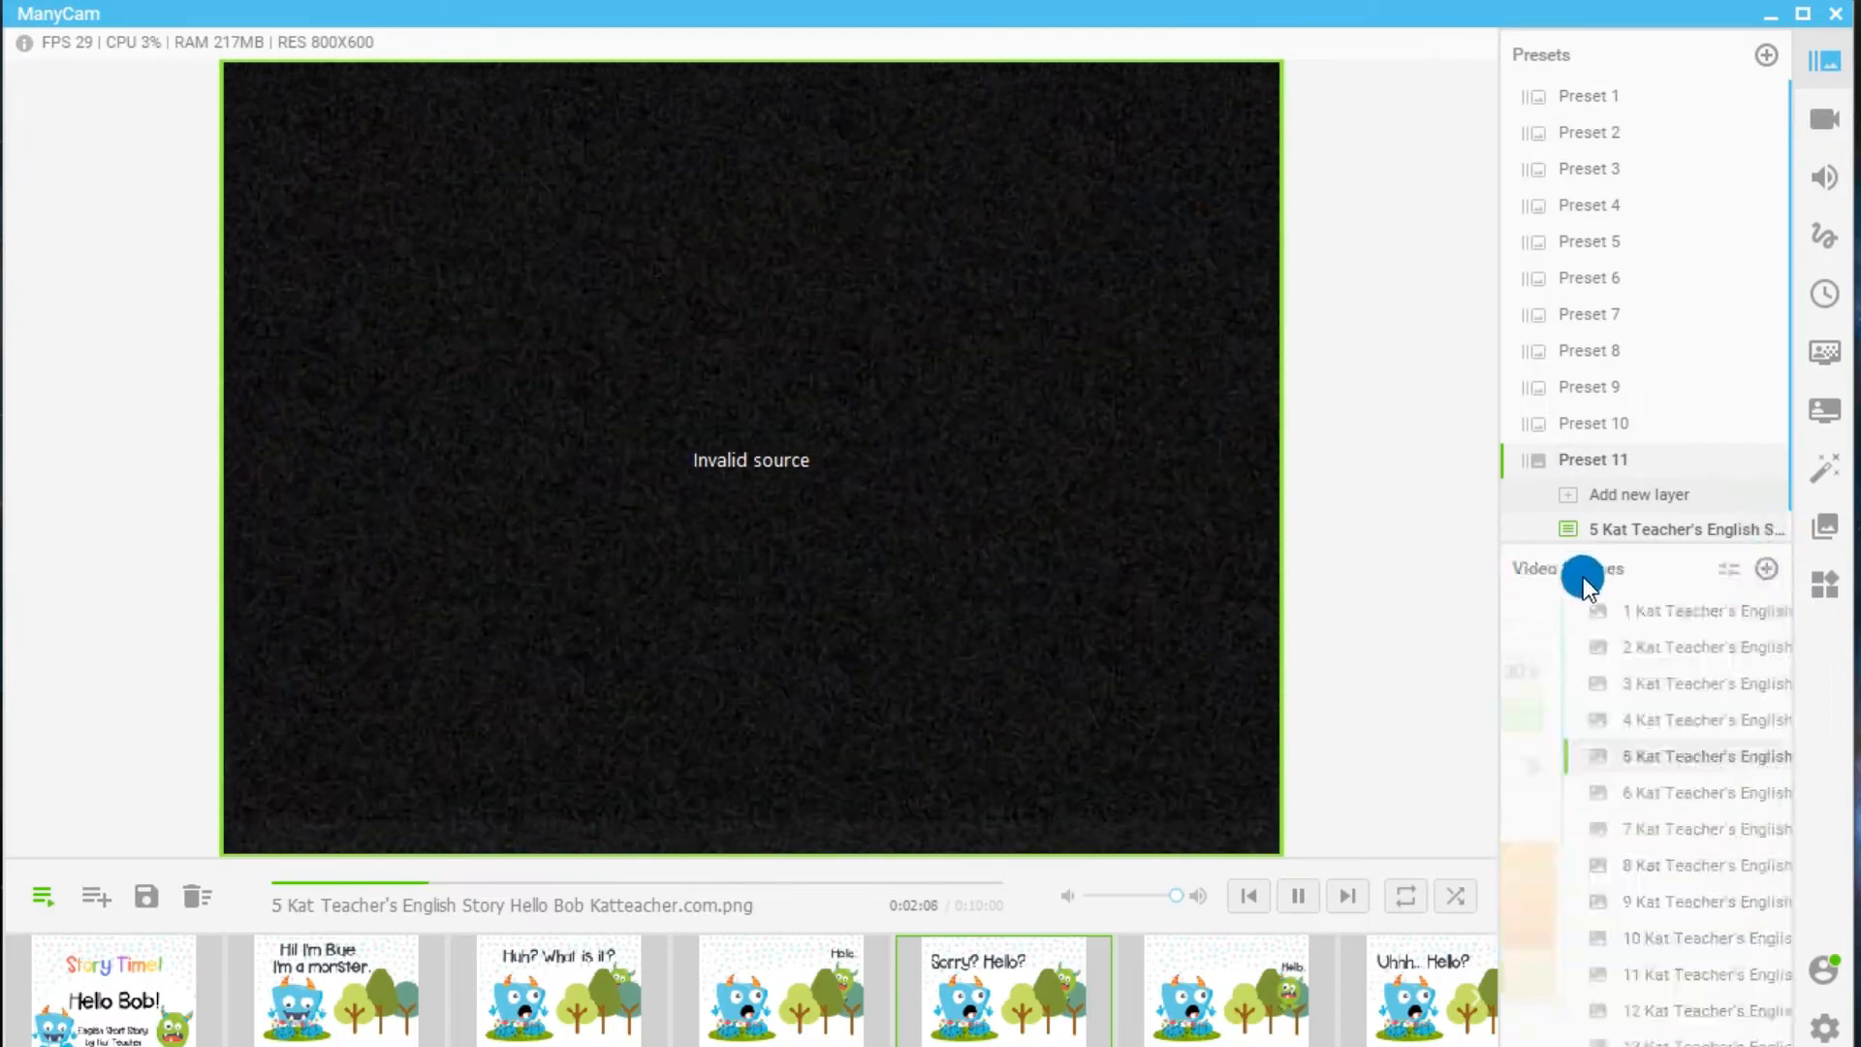
click(1740, 569)
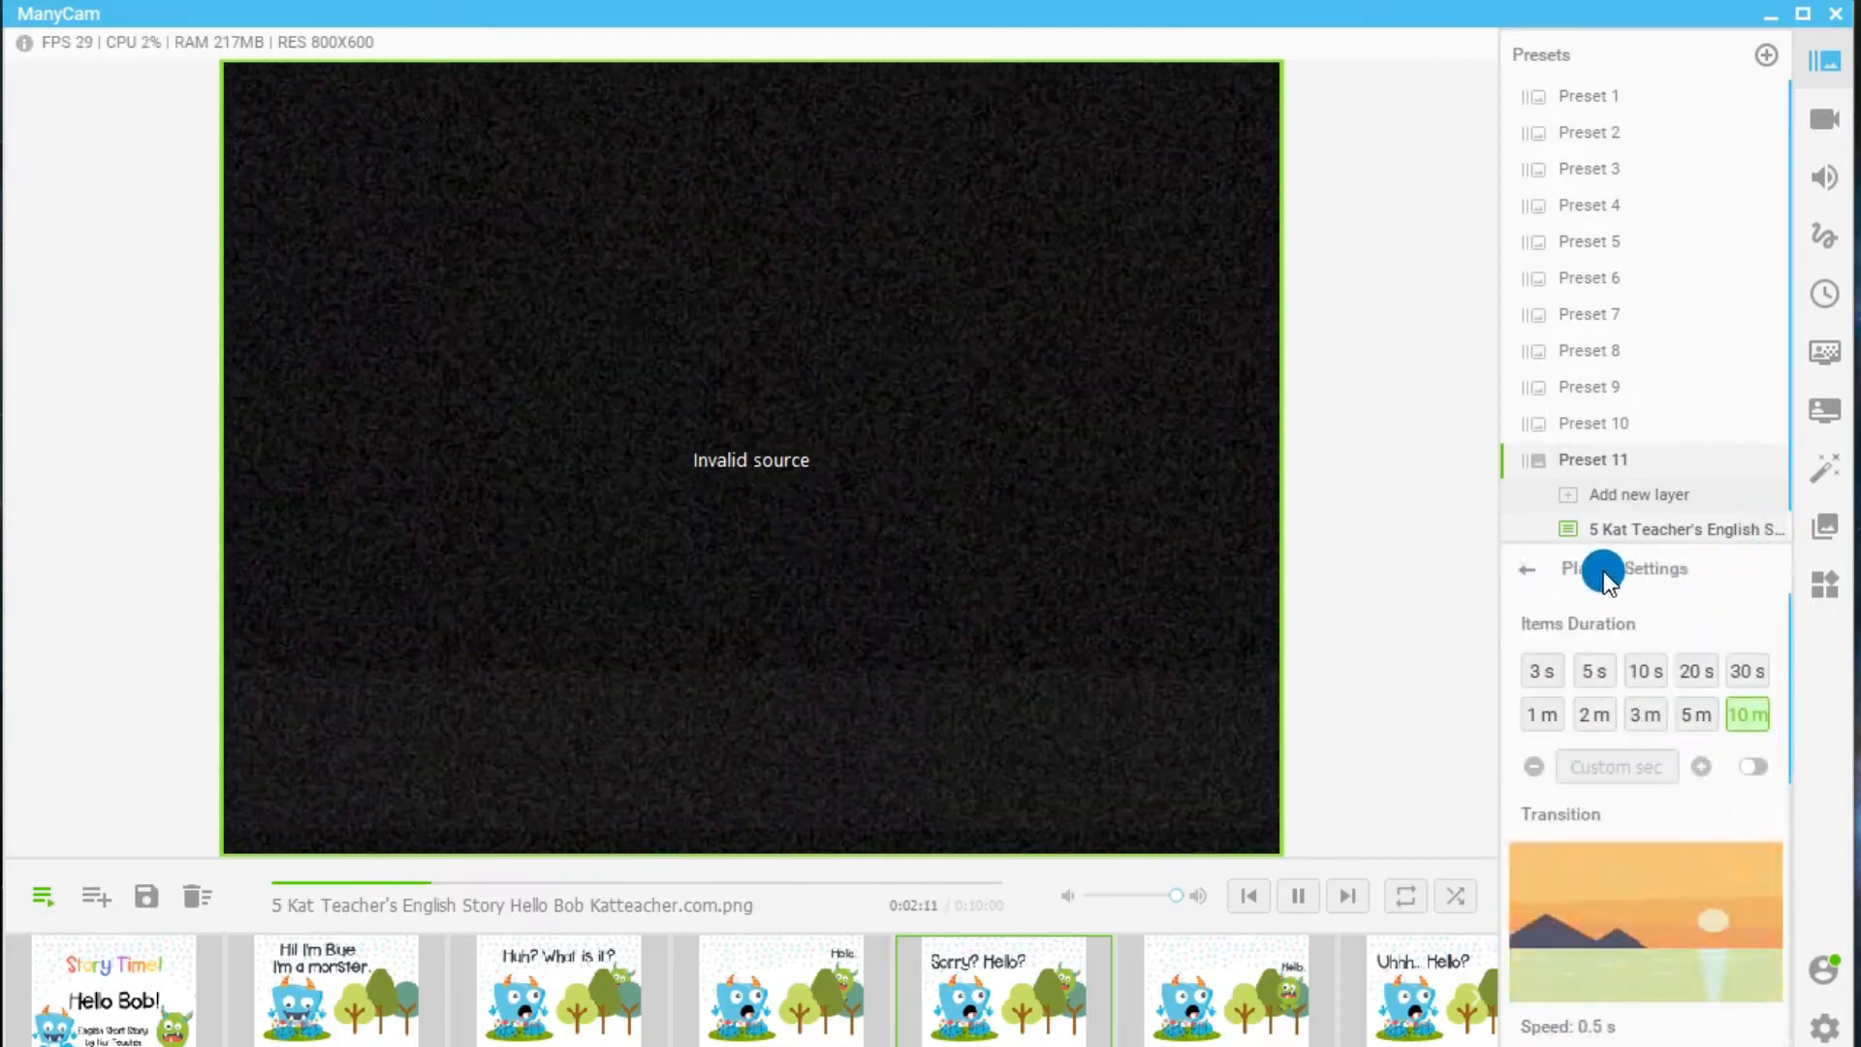
Load all the Hello Bob story PNG files from the extracted folder into Preset 11 as media files.
click(39, 894)
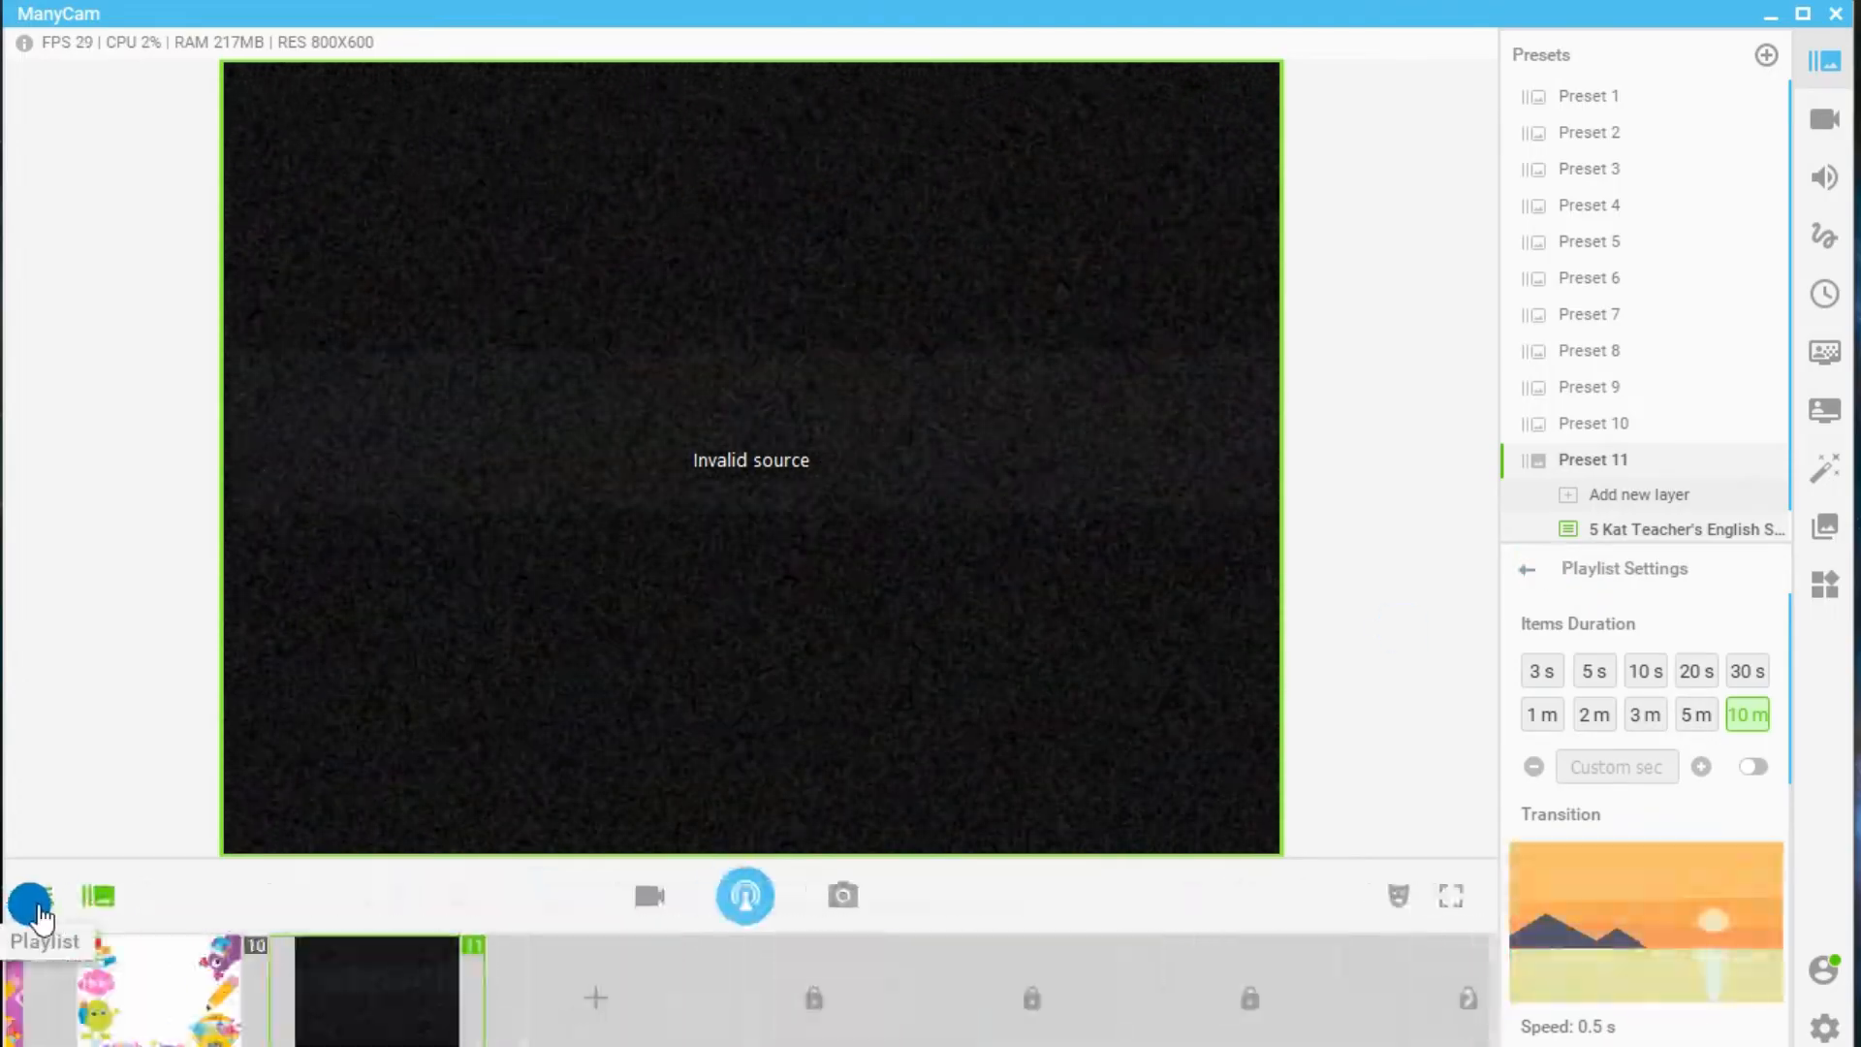
right_click(407, 977)
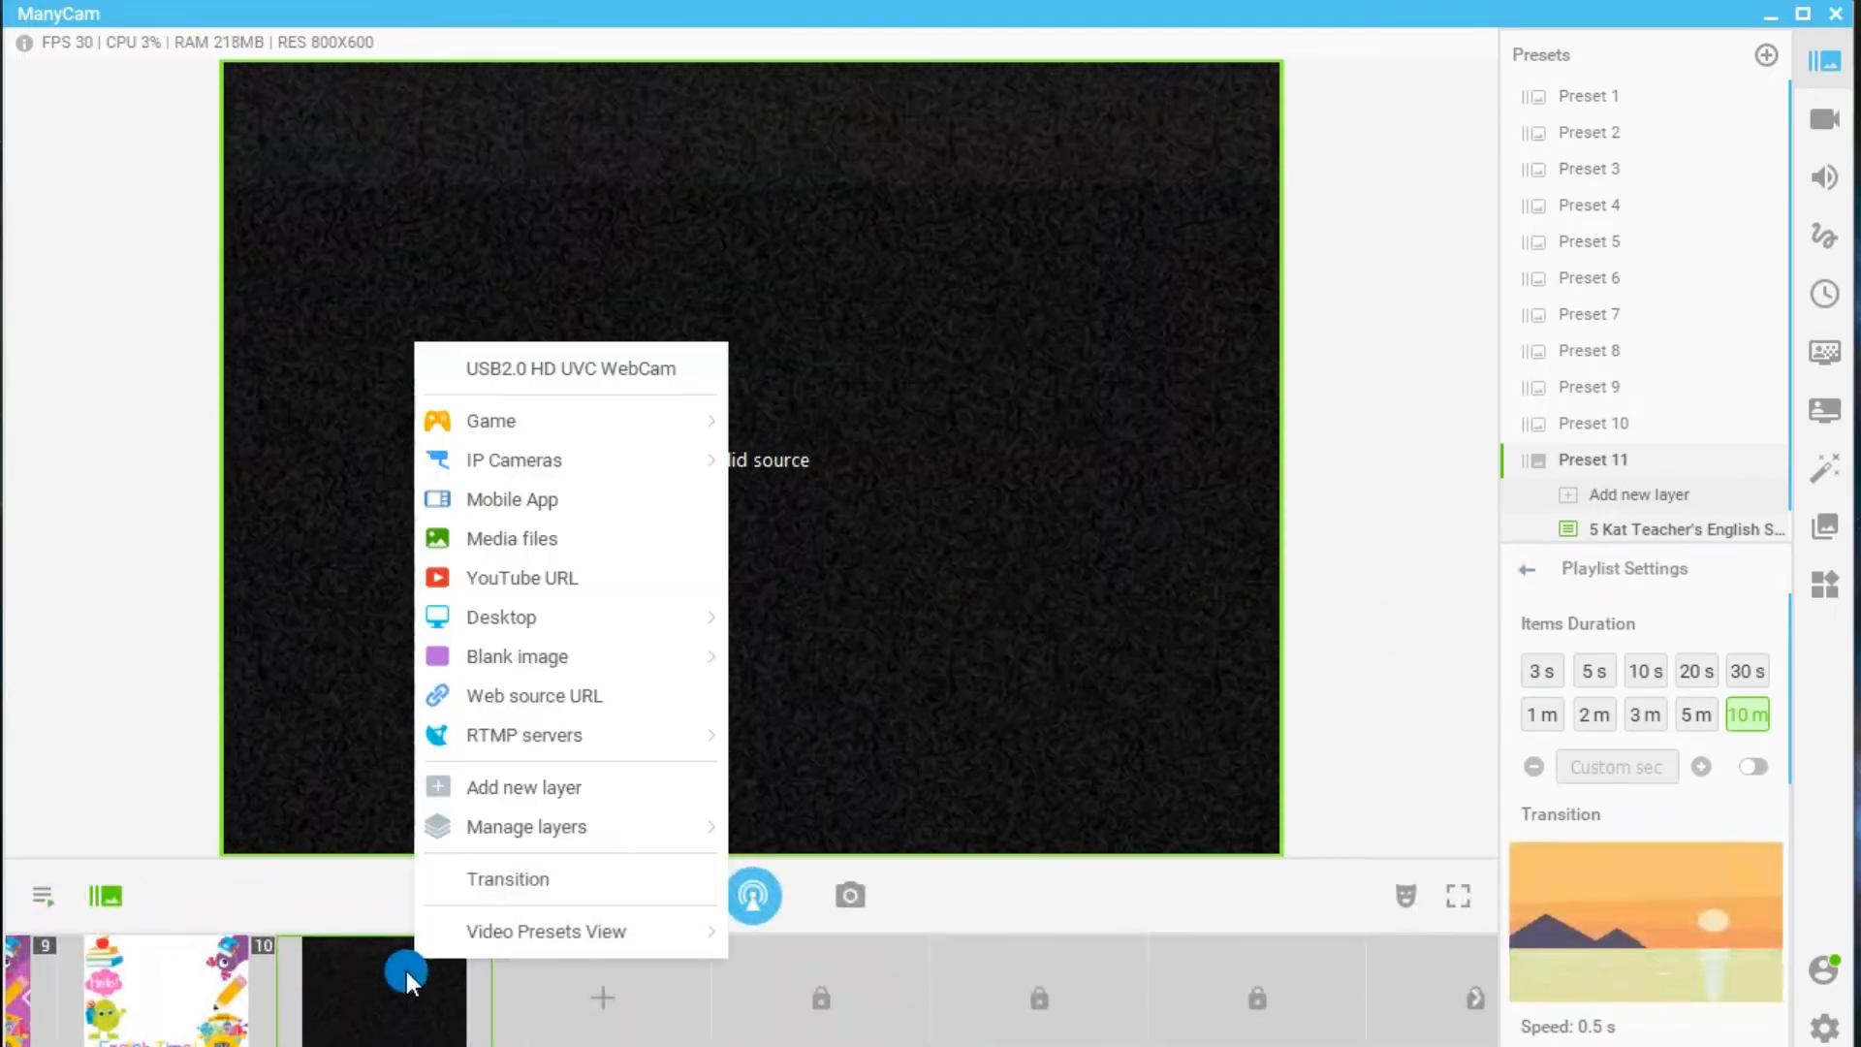
click(565, 536)
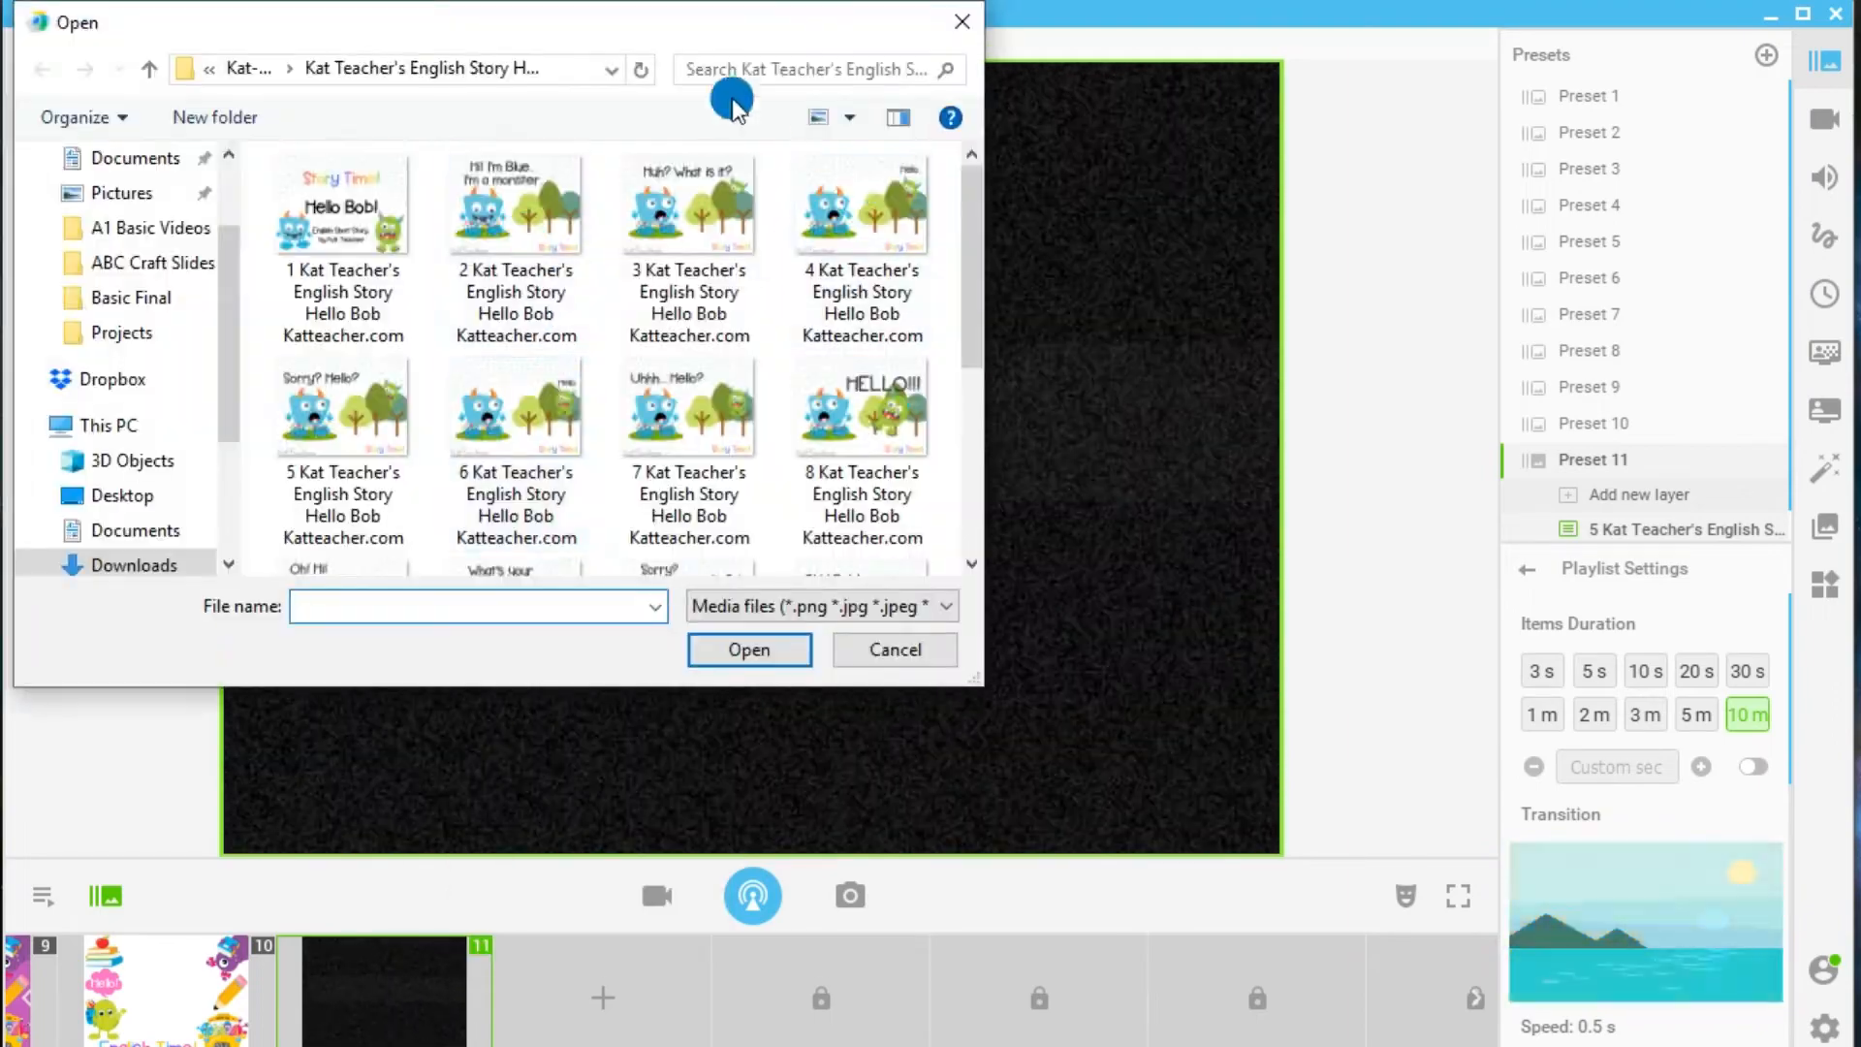
drag(607, 20, 1444, 102)
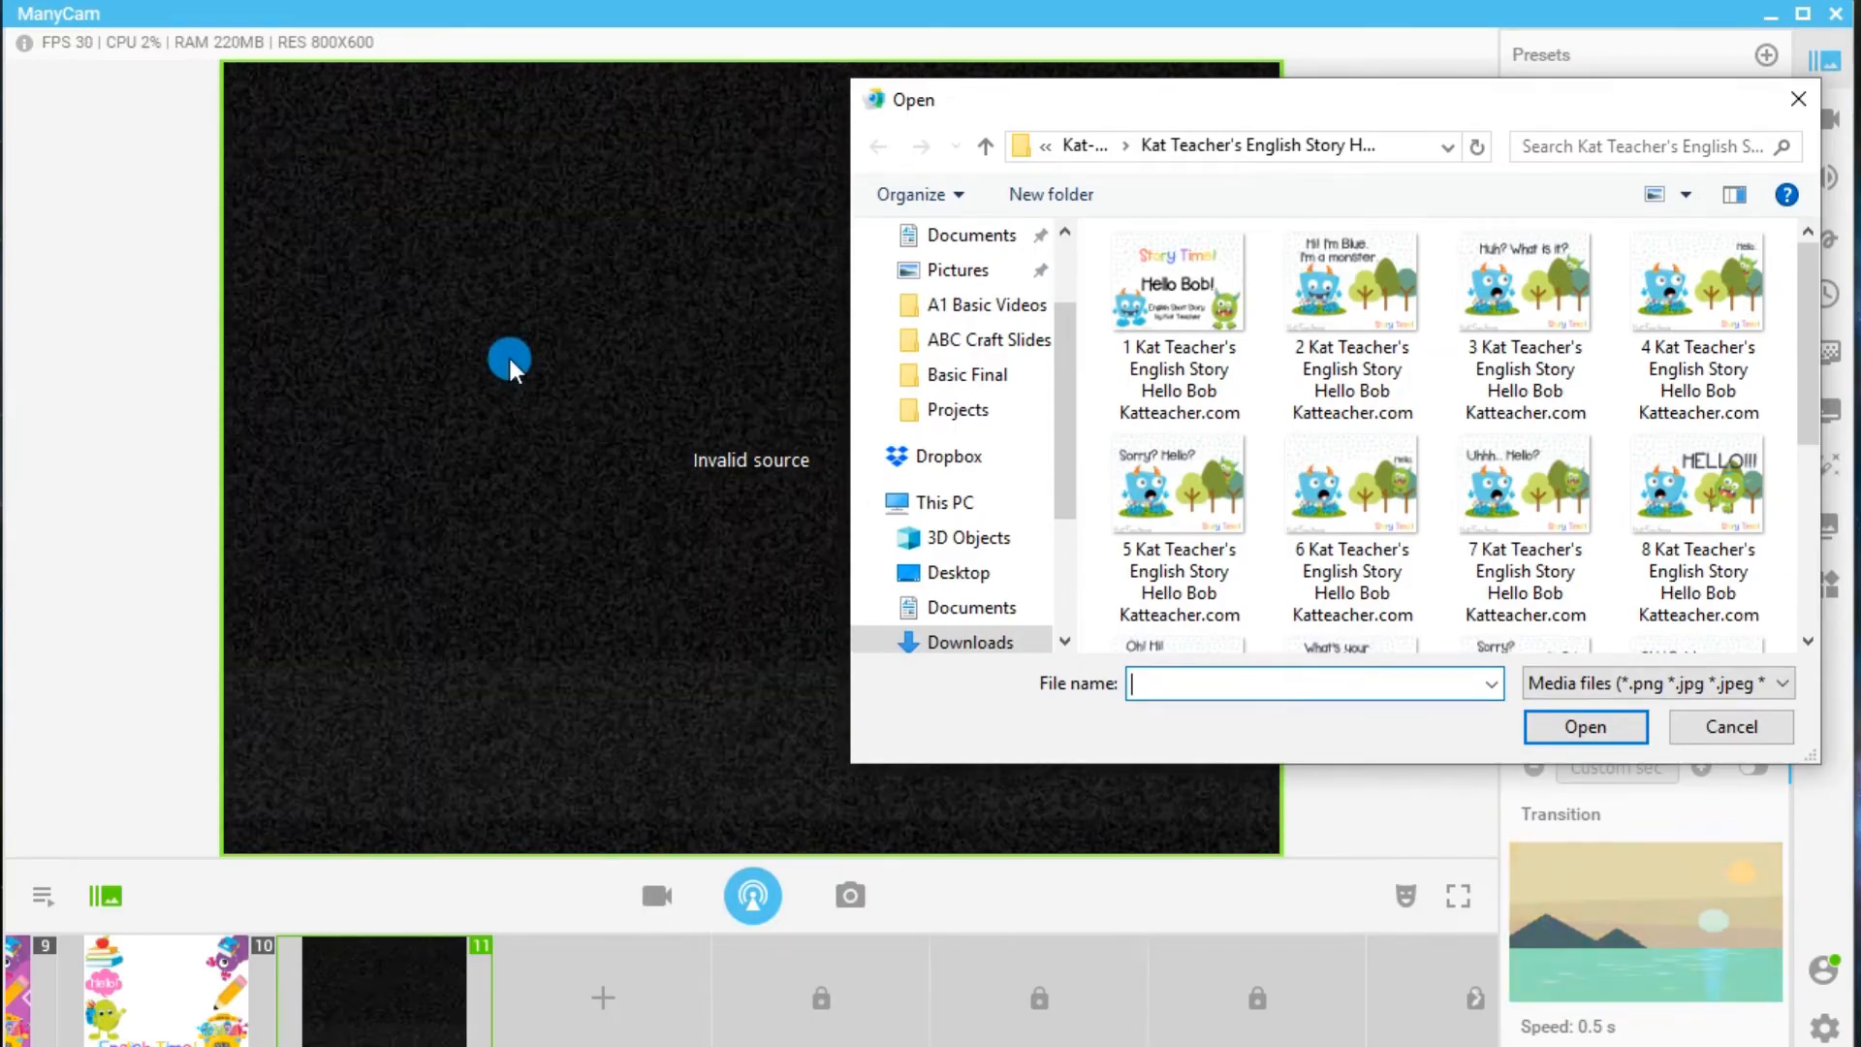
drag(1321, 93, 998, 93)
click(853, 276)
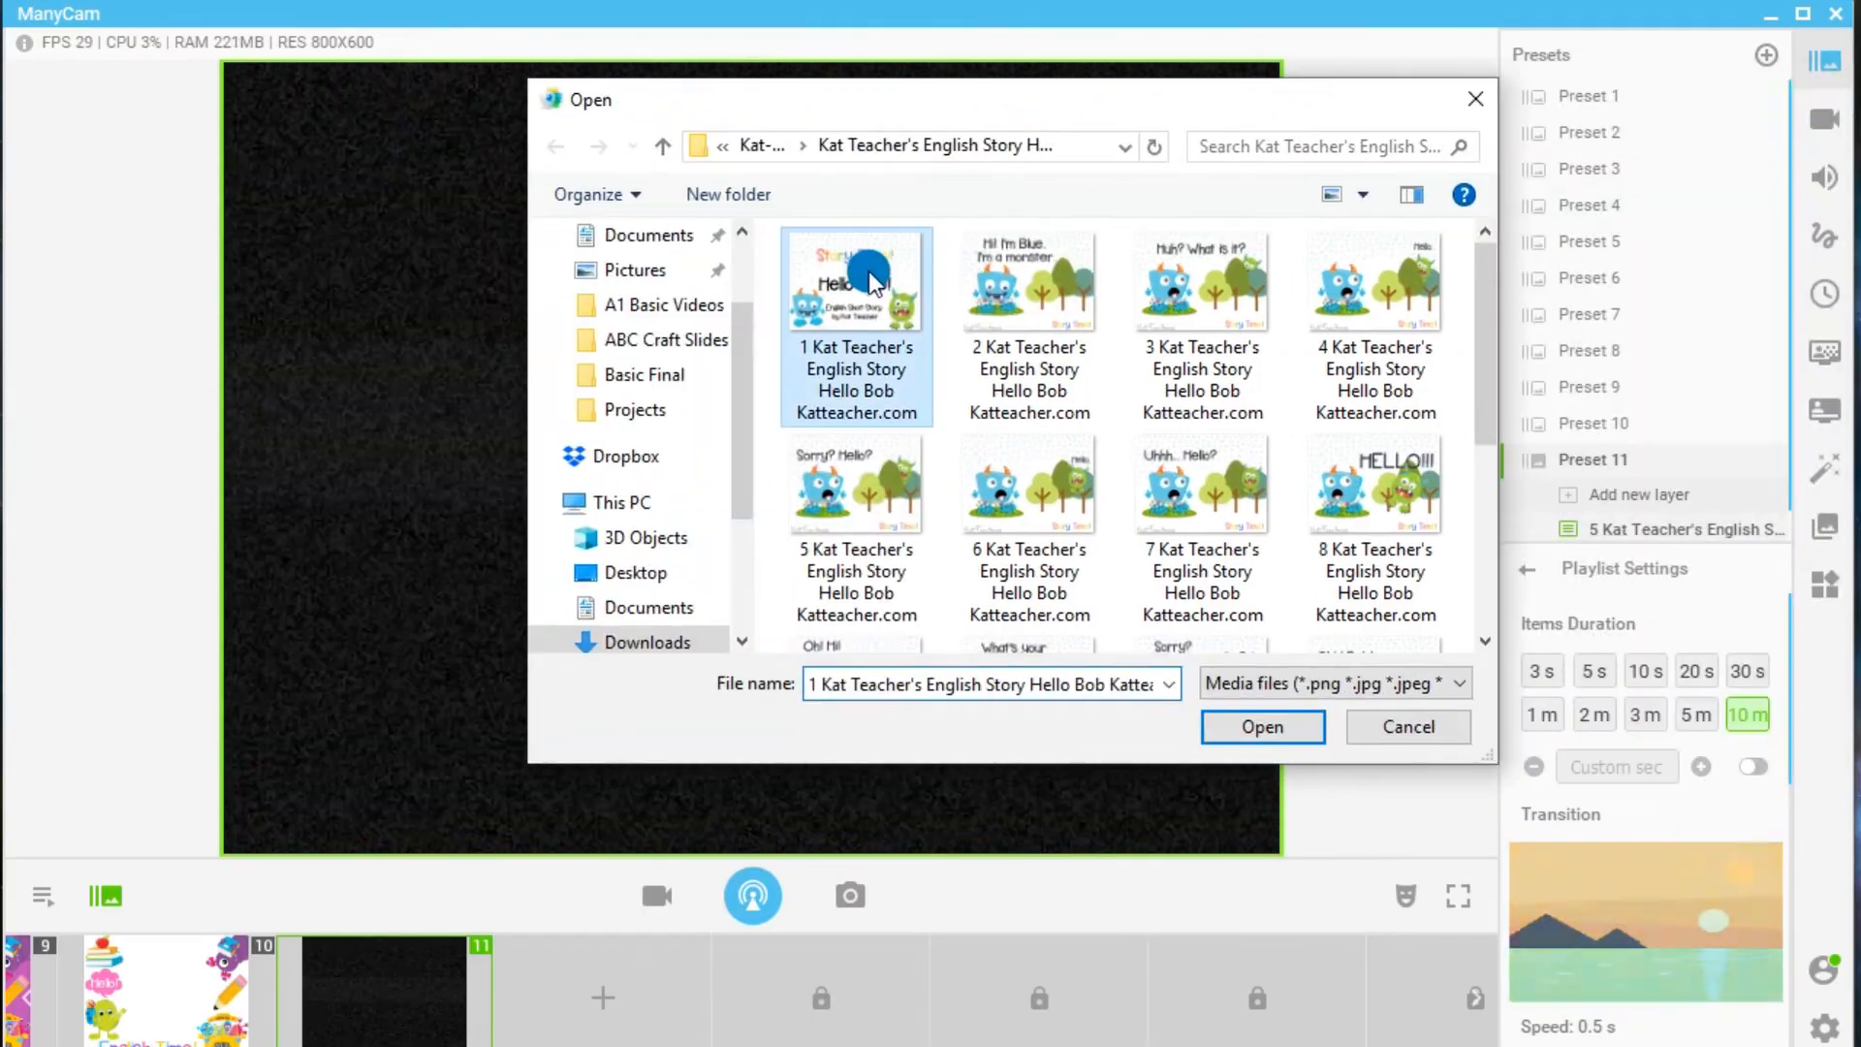
key(ctrl+a)
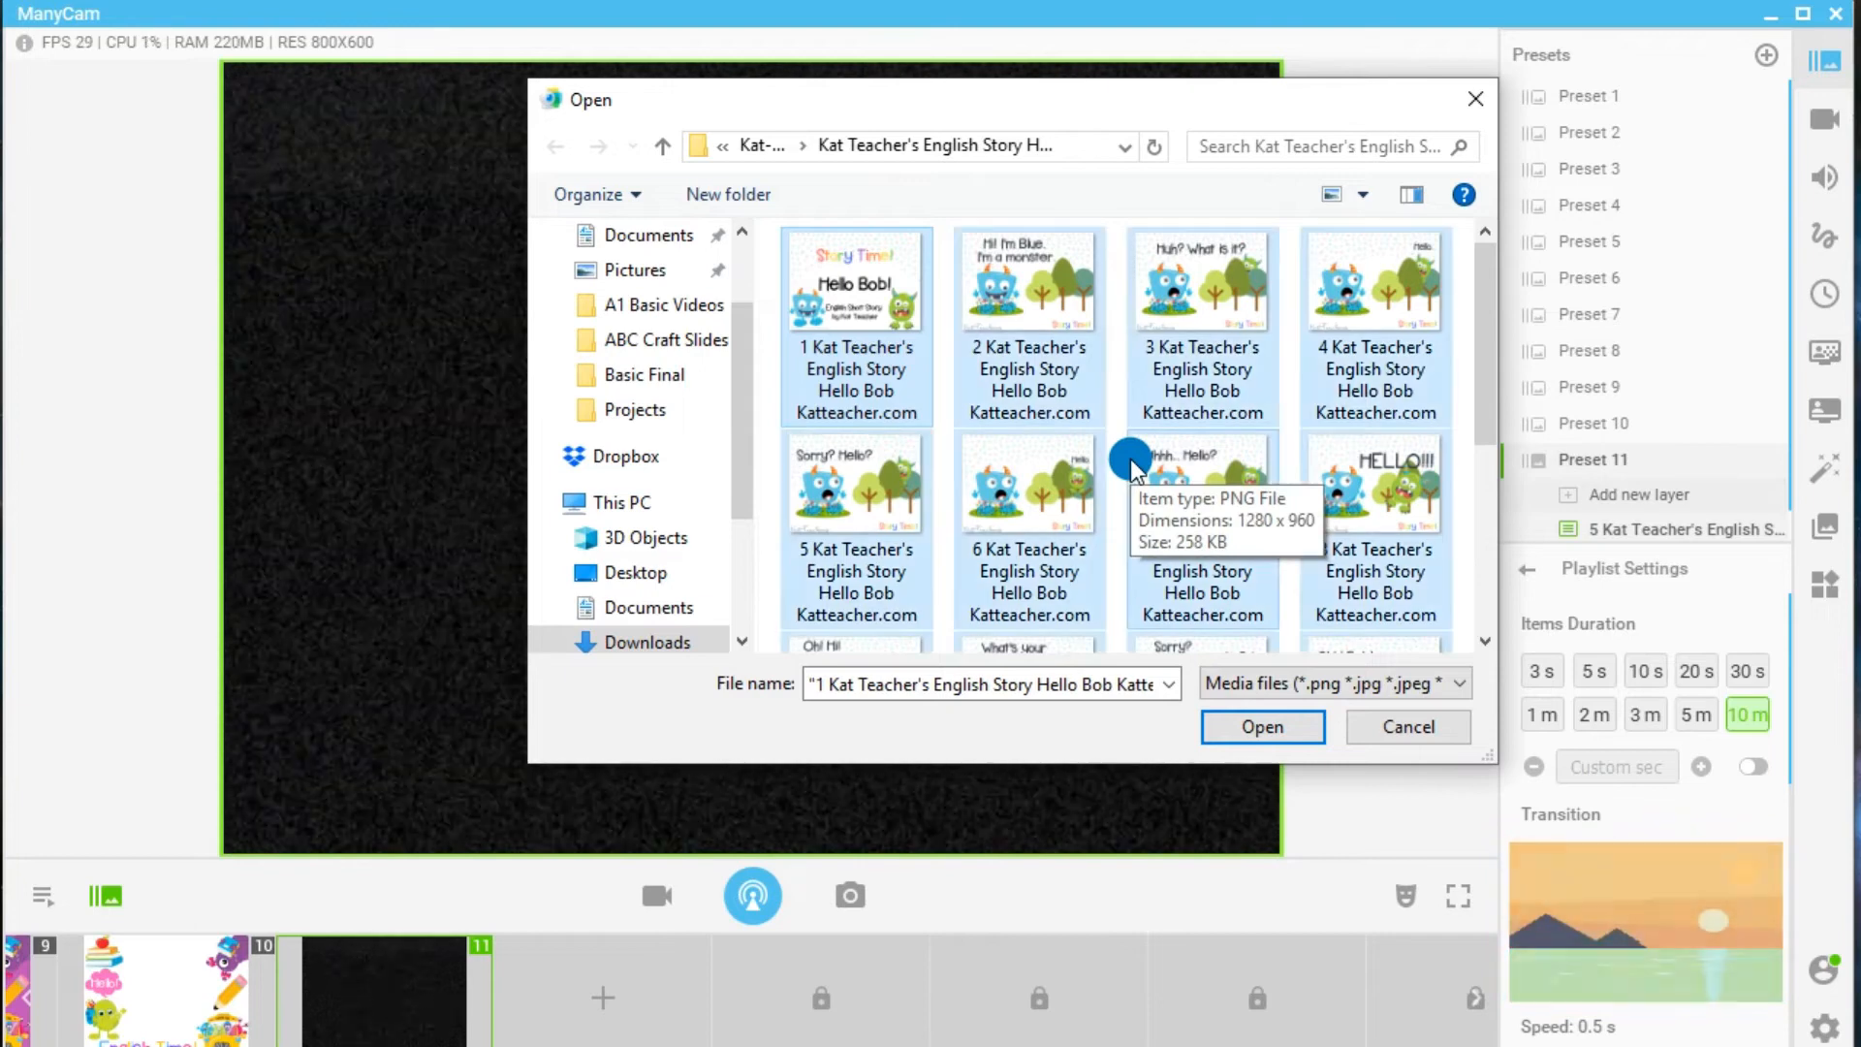
click(1275, 729)
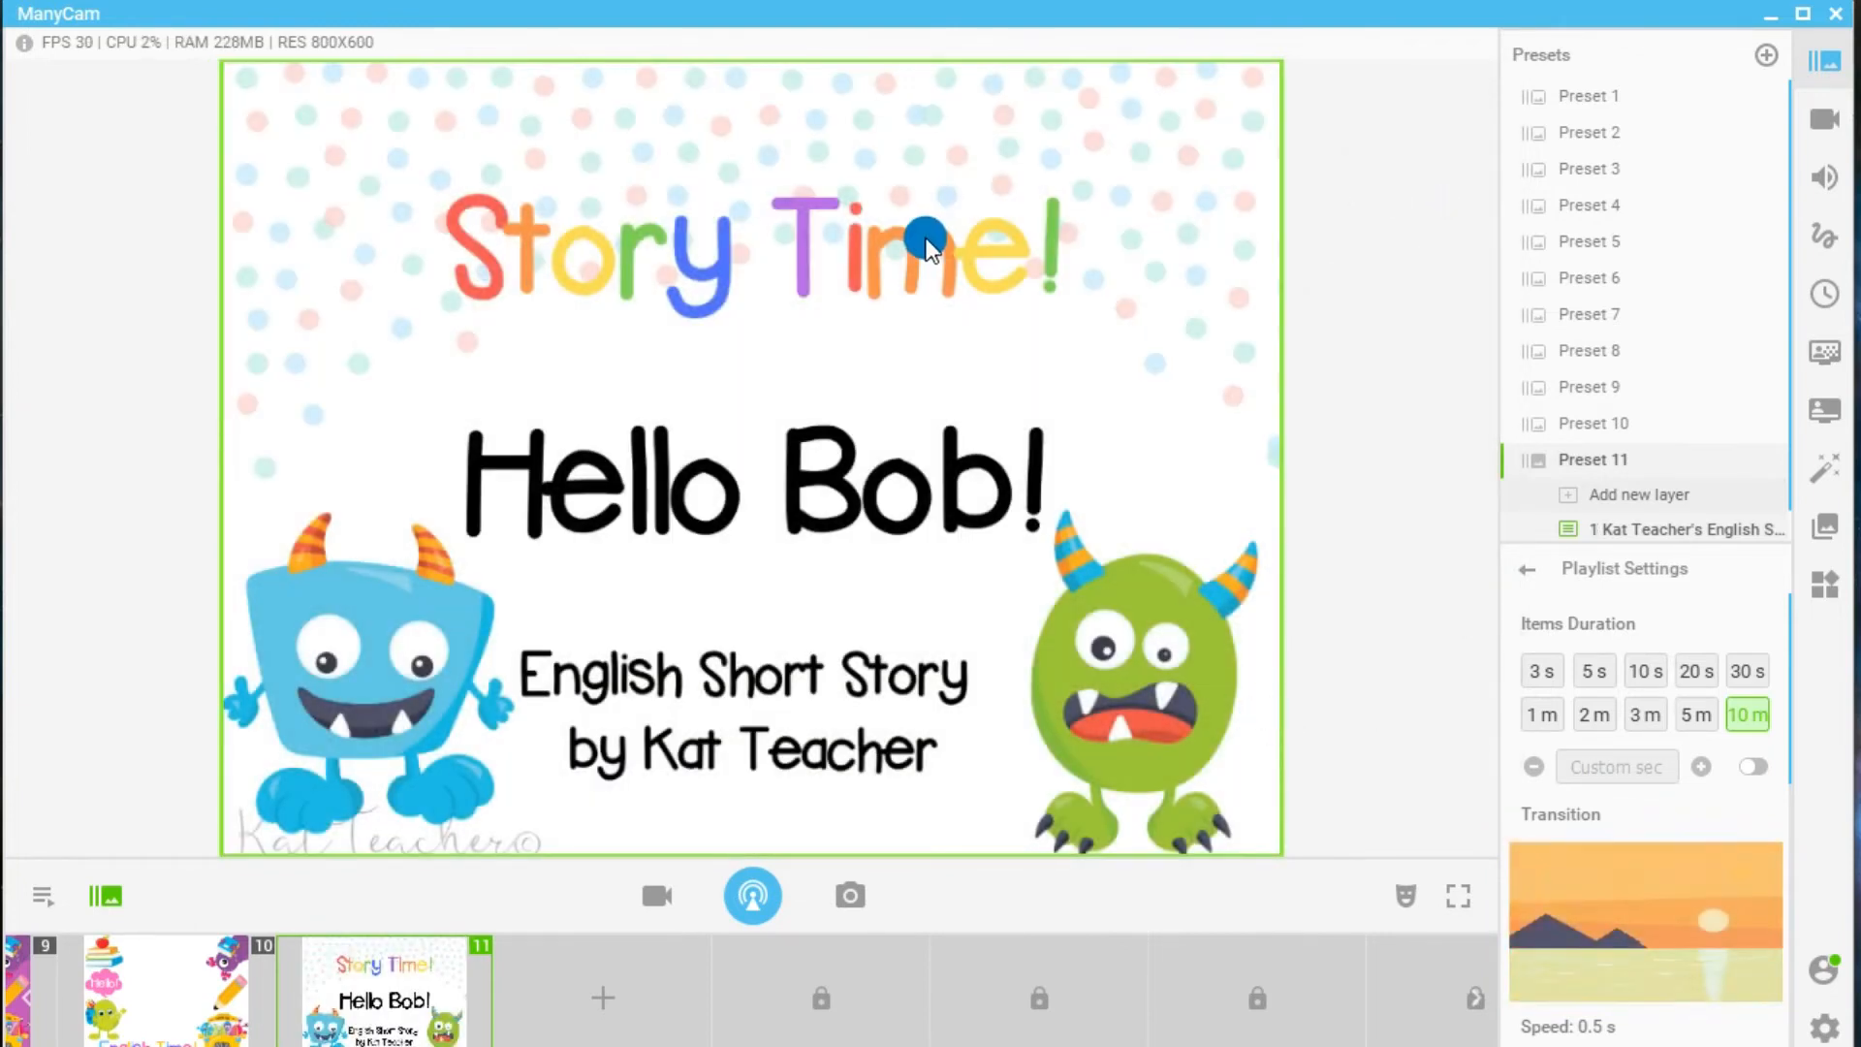
Switch to Preset 10 and back to Preset 11, and pause Preset 11's story playlist on the title page.
click(163, 984)
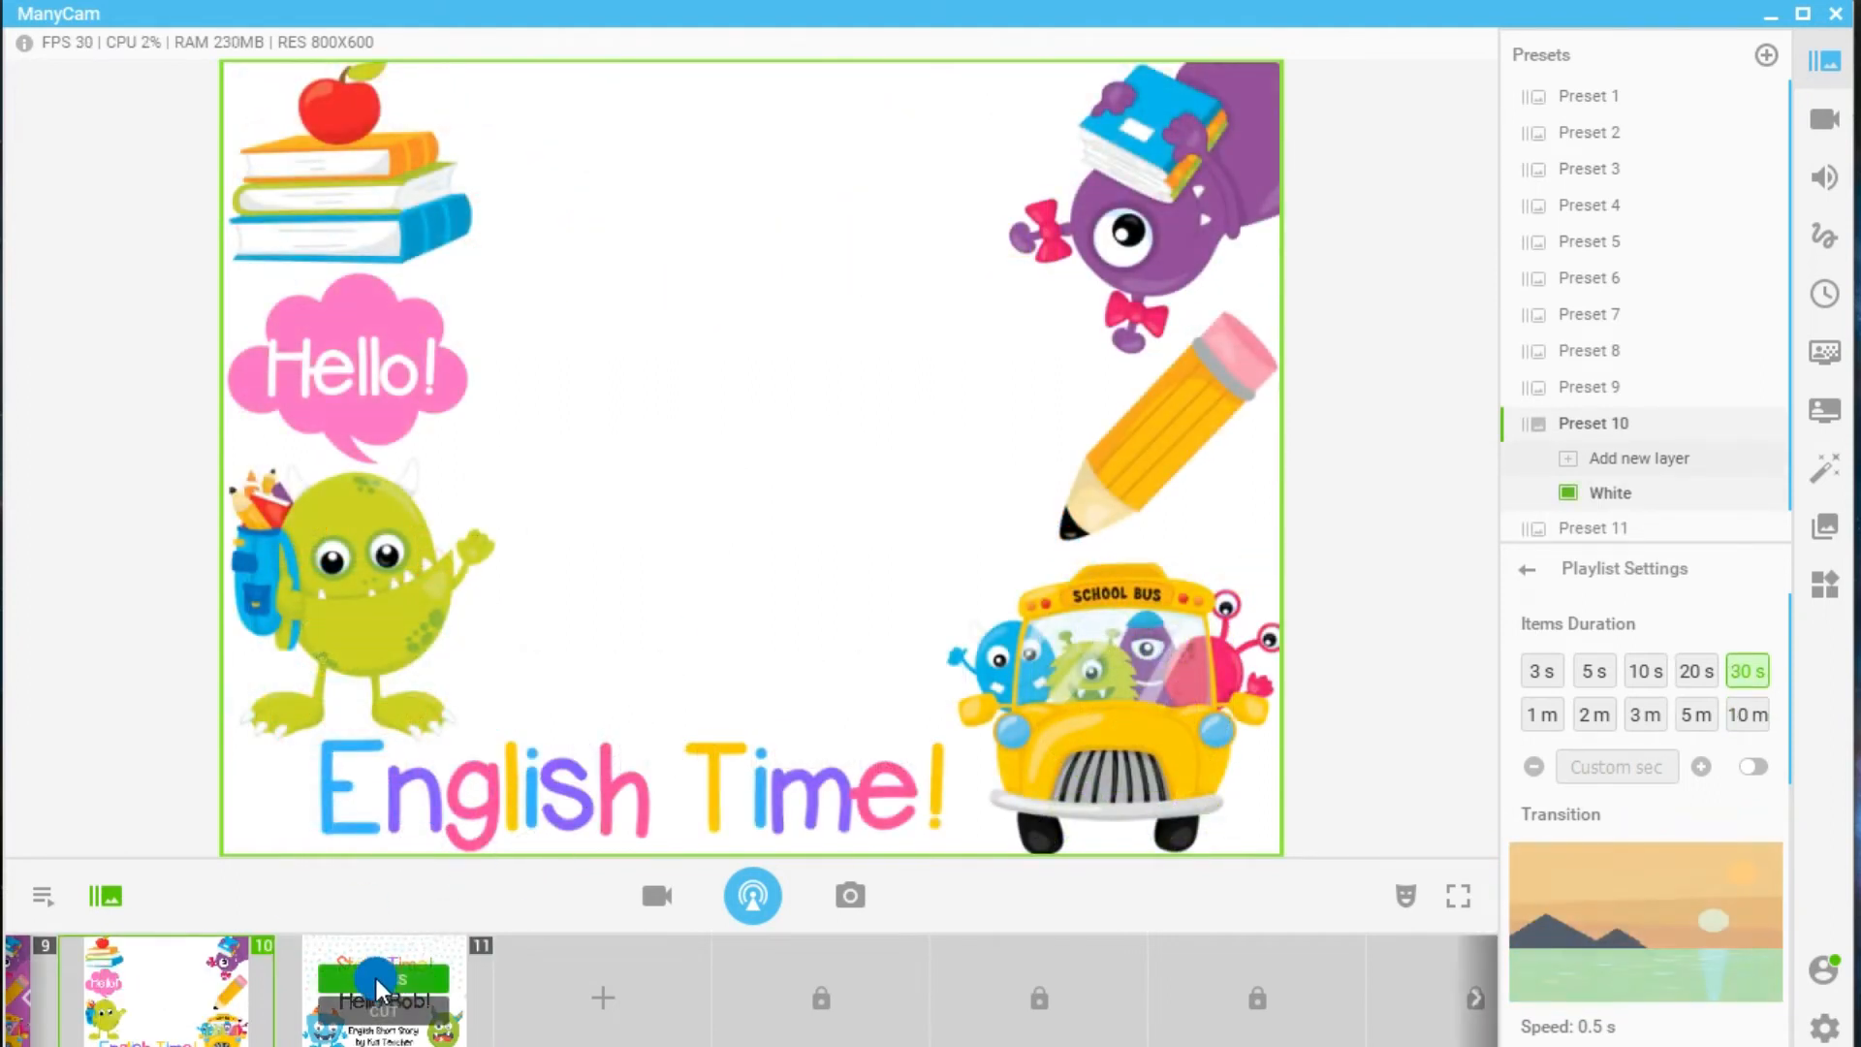
click(378, 981)
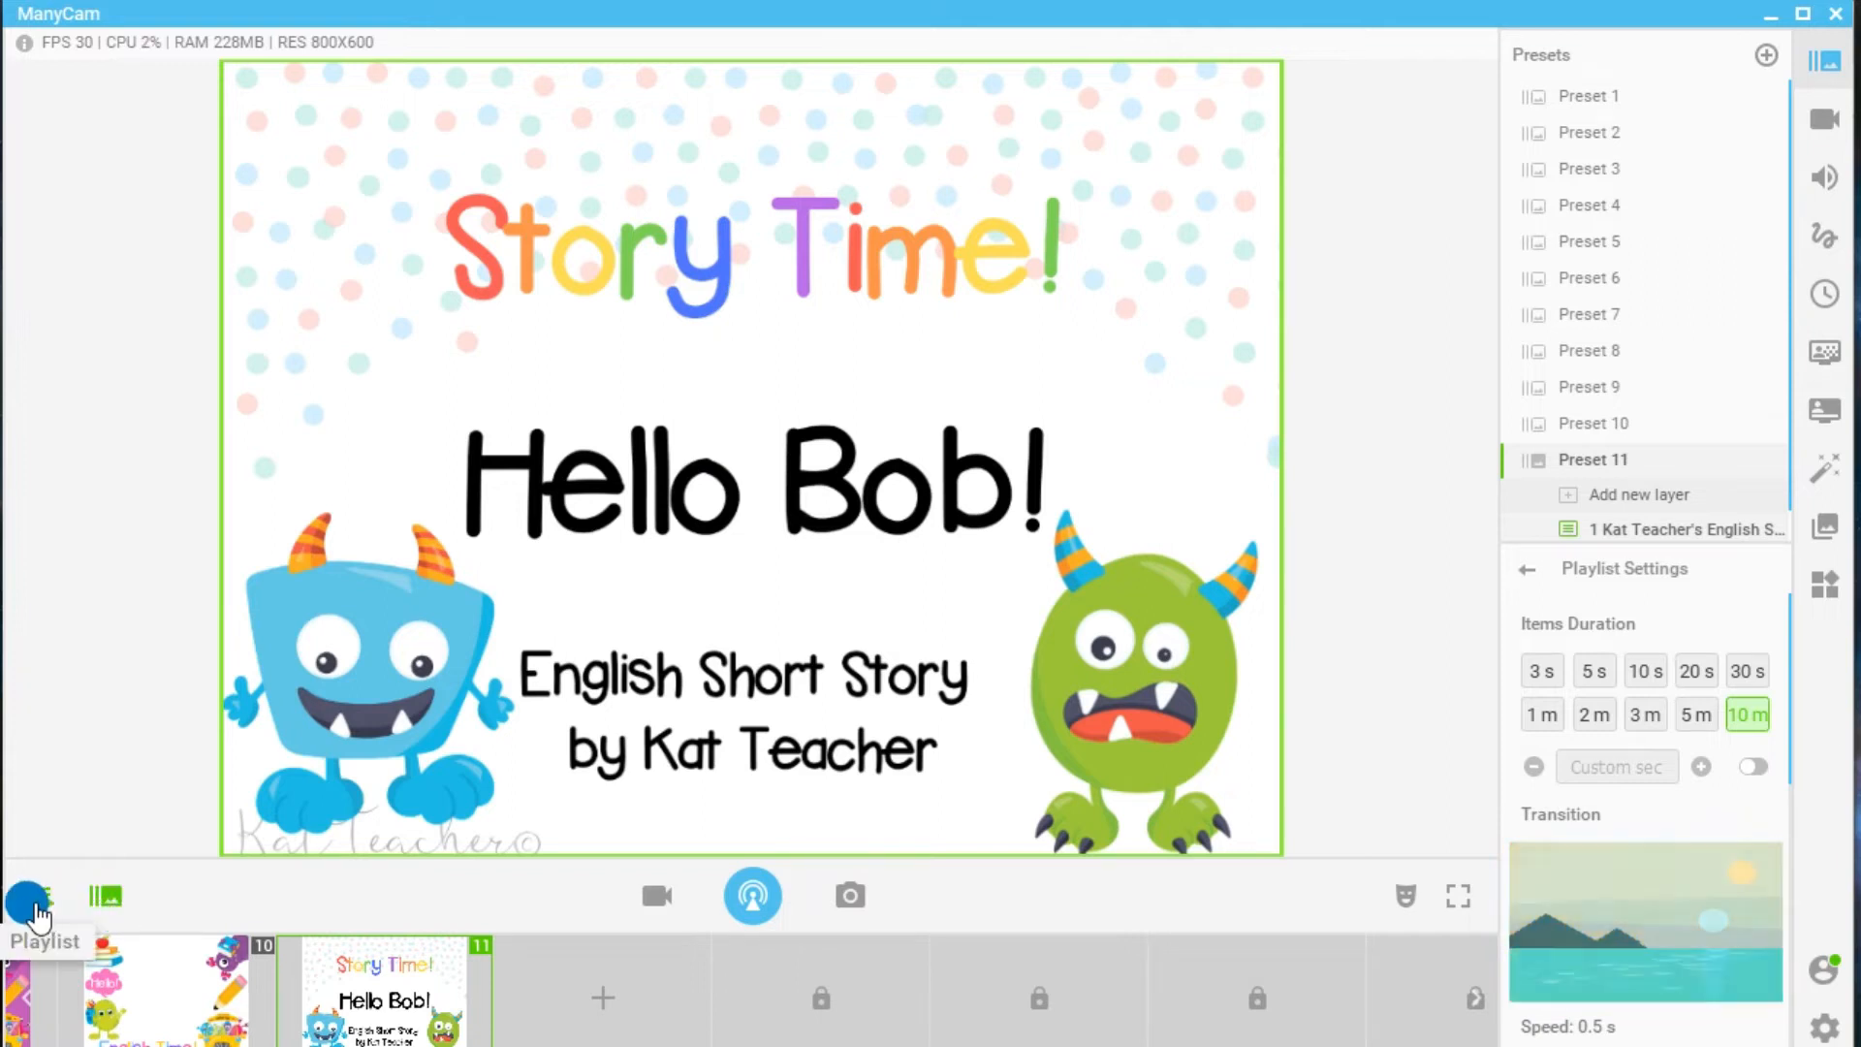
click(41, 907)
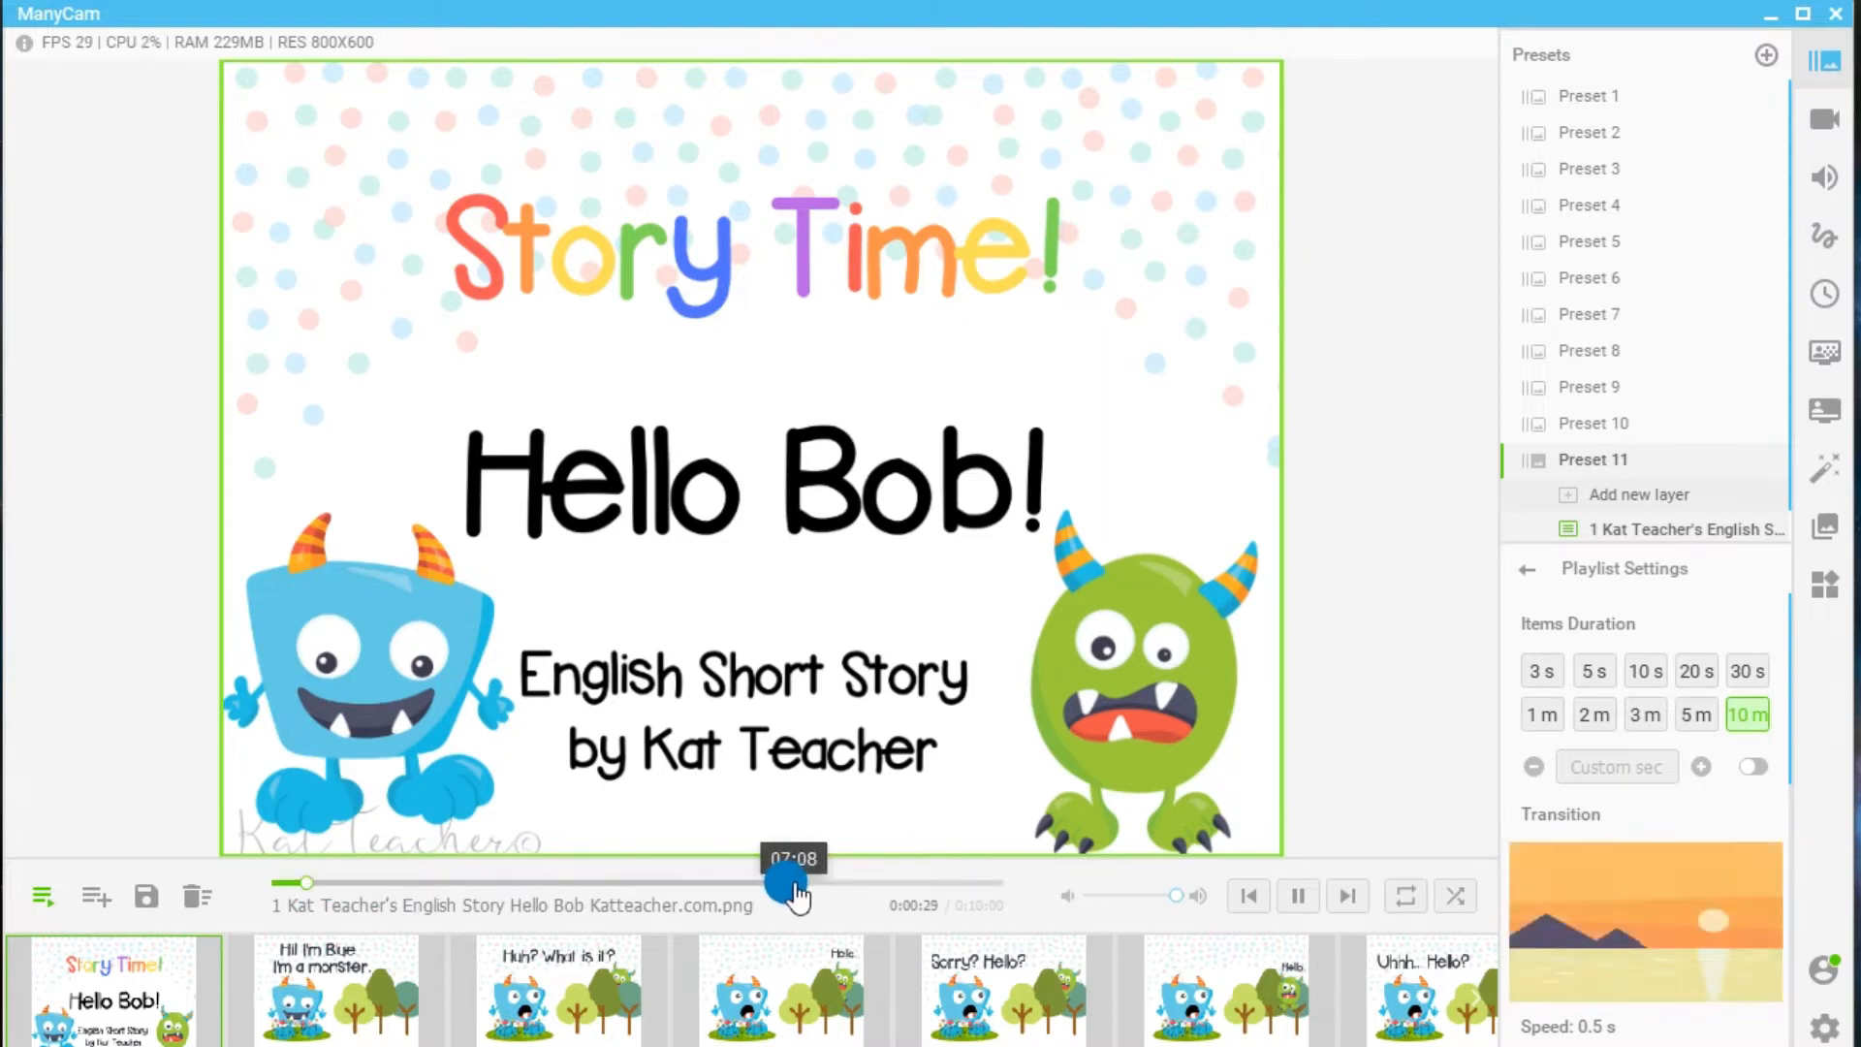
click(1299, 900)
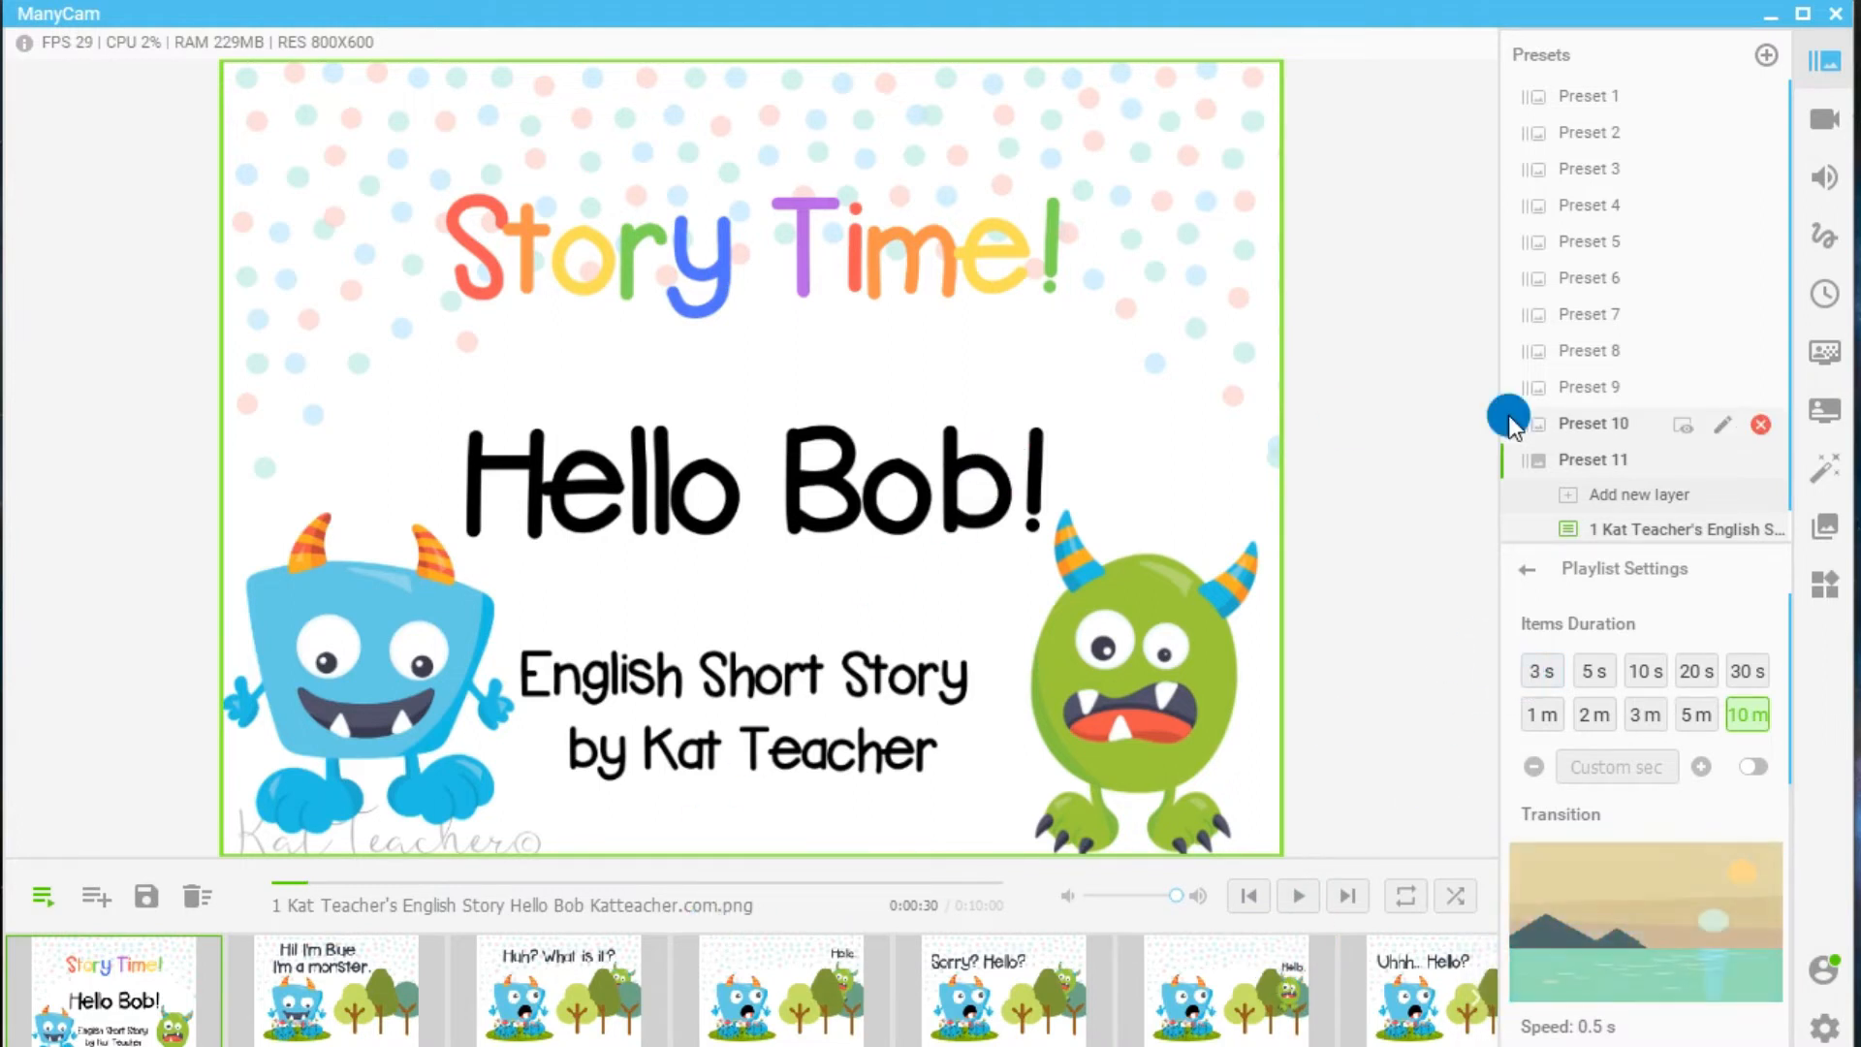
Compare Preset 10's video source with Preset 11's story pages, and reopen Preset 11's playlist settings.
click(1542, 584)
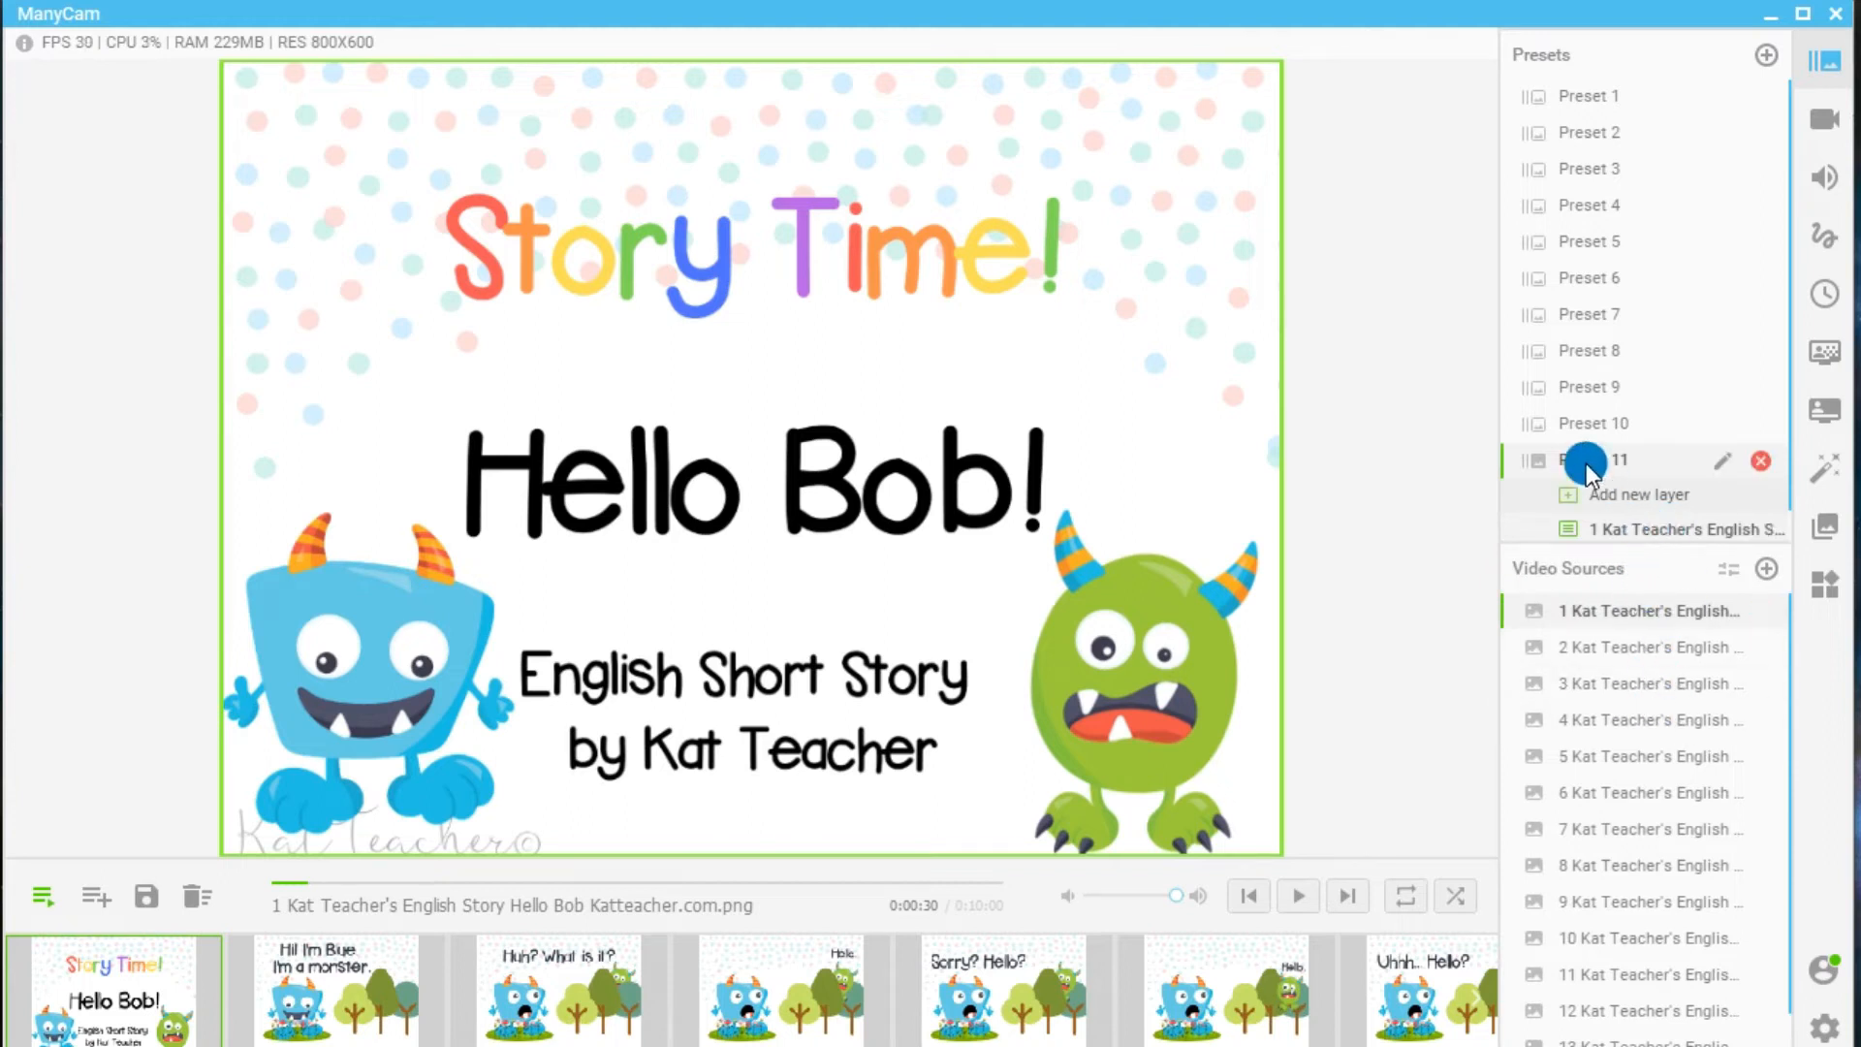
click(1578, 427)
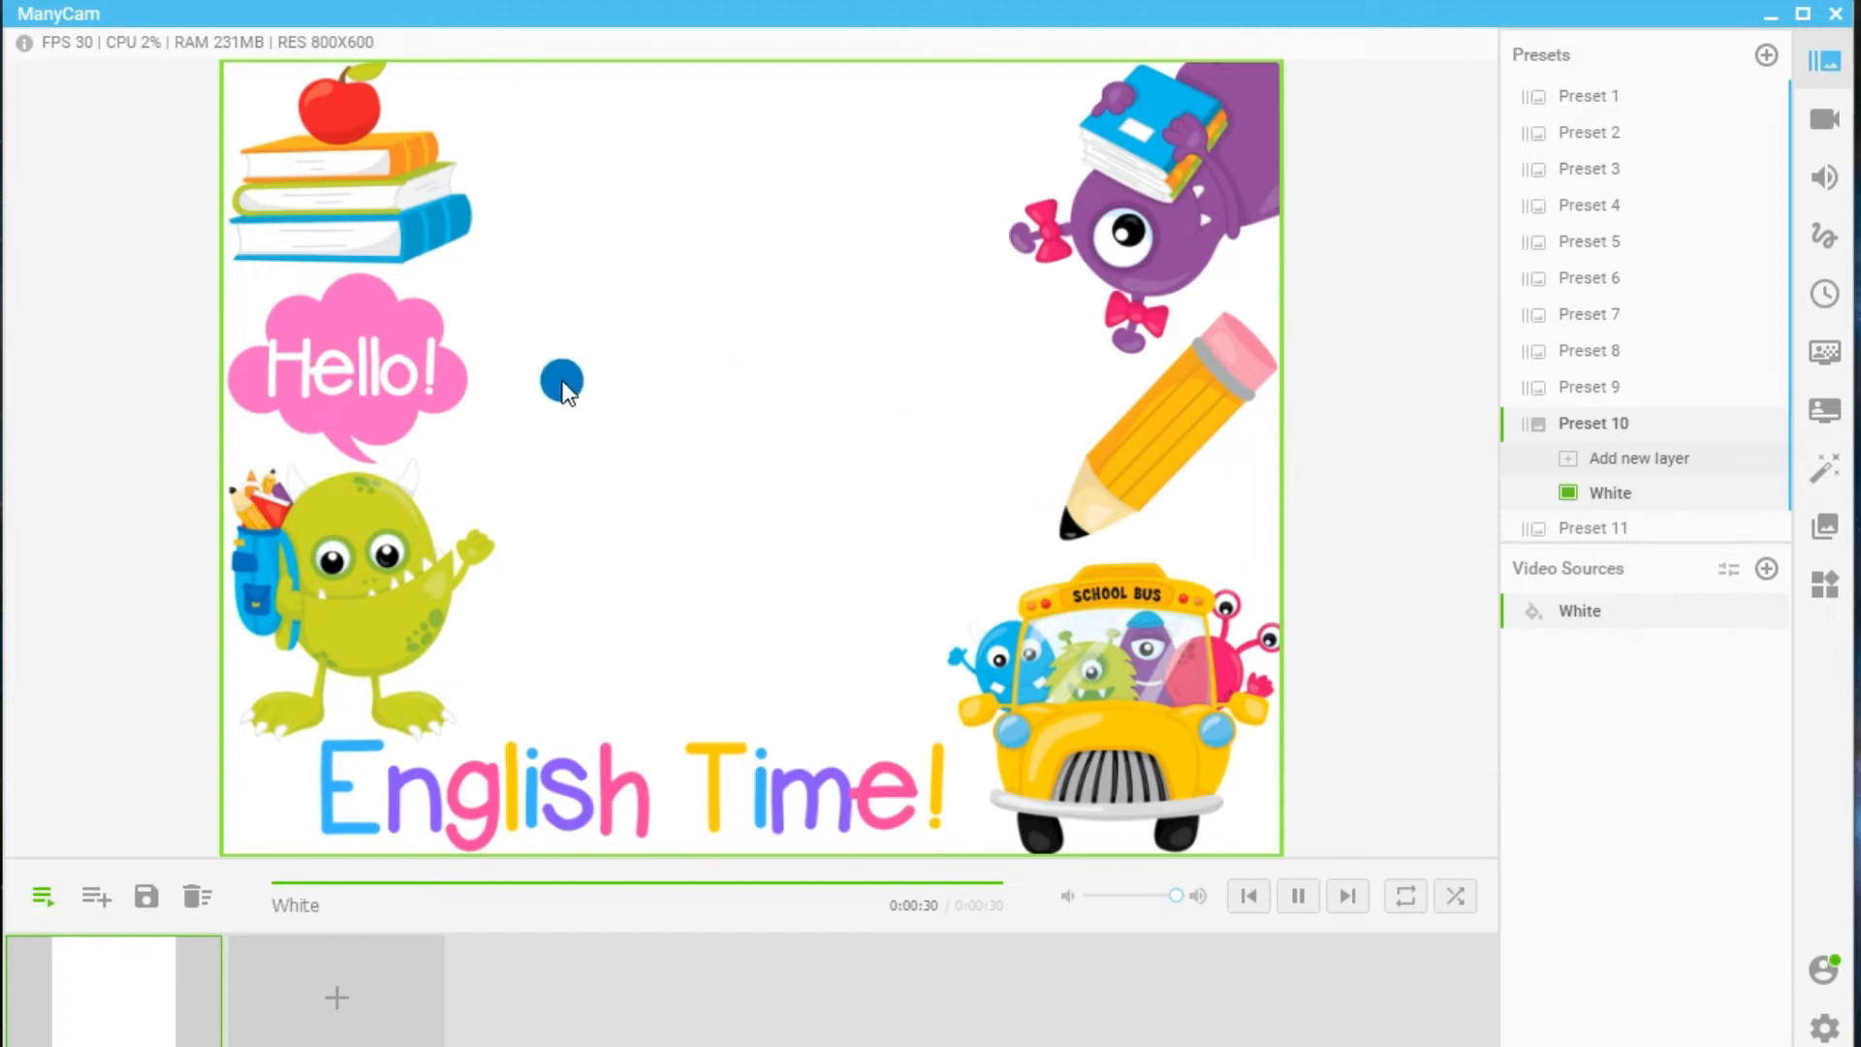
click(1590, 526)
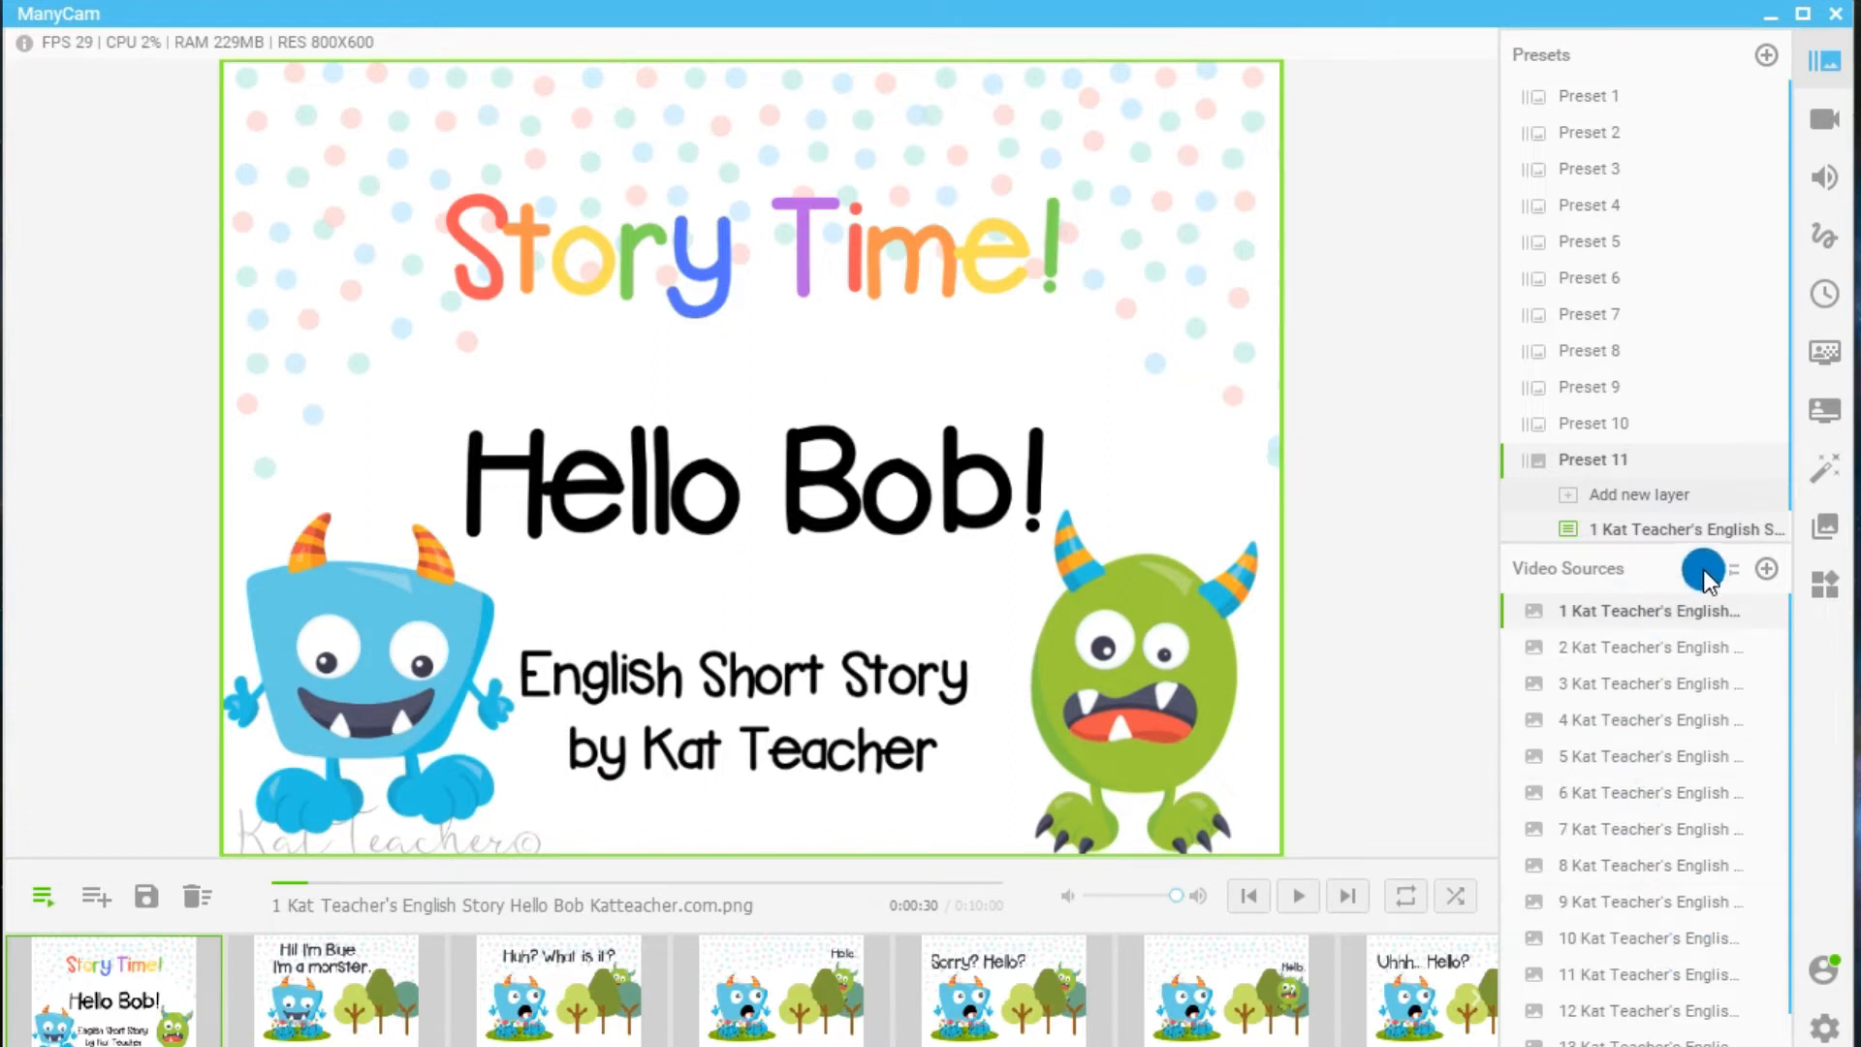
click(1730, 574)
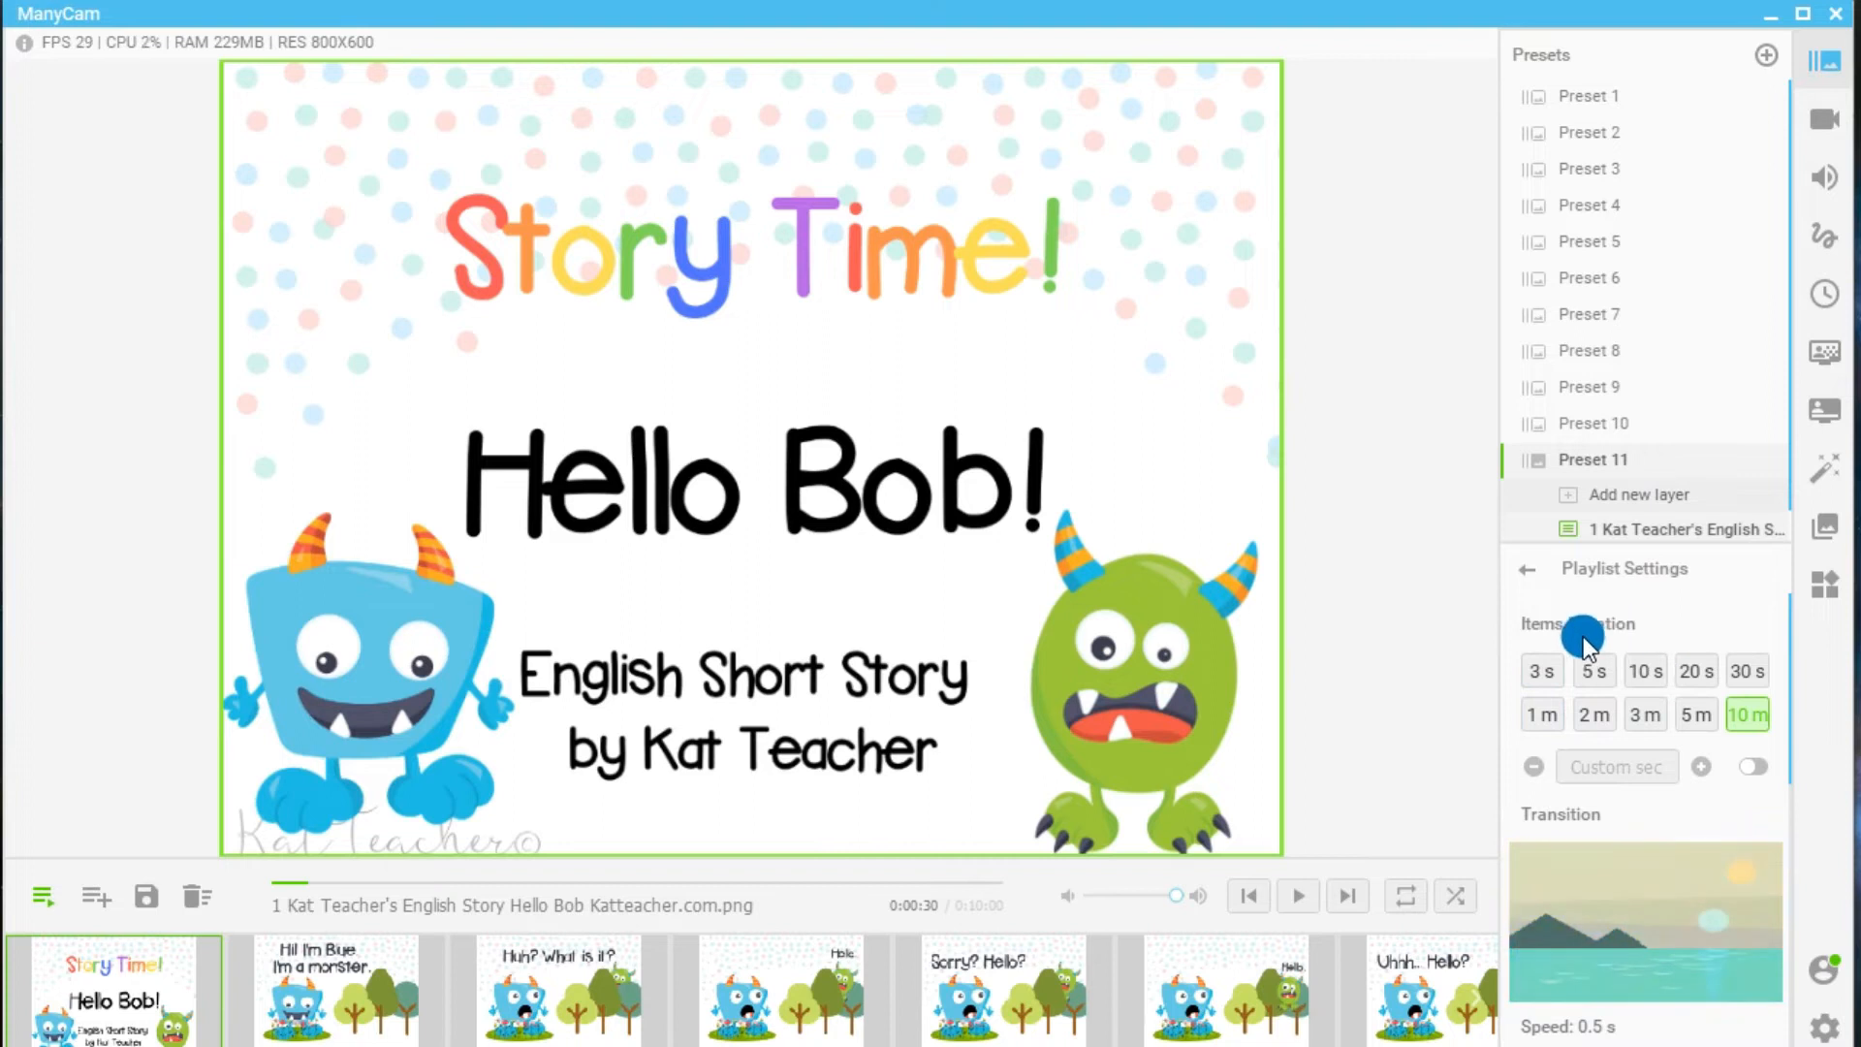
Test-play the story playlist with an items duration of 3 s, pause it and set the duration back to 10 m.
click(1543, 668)
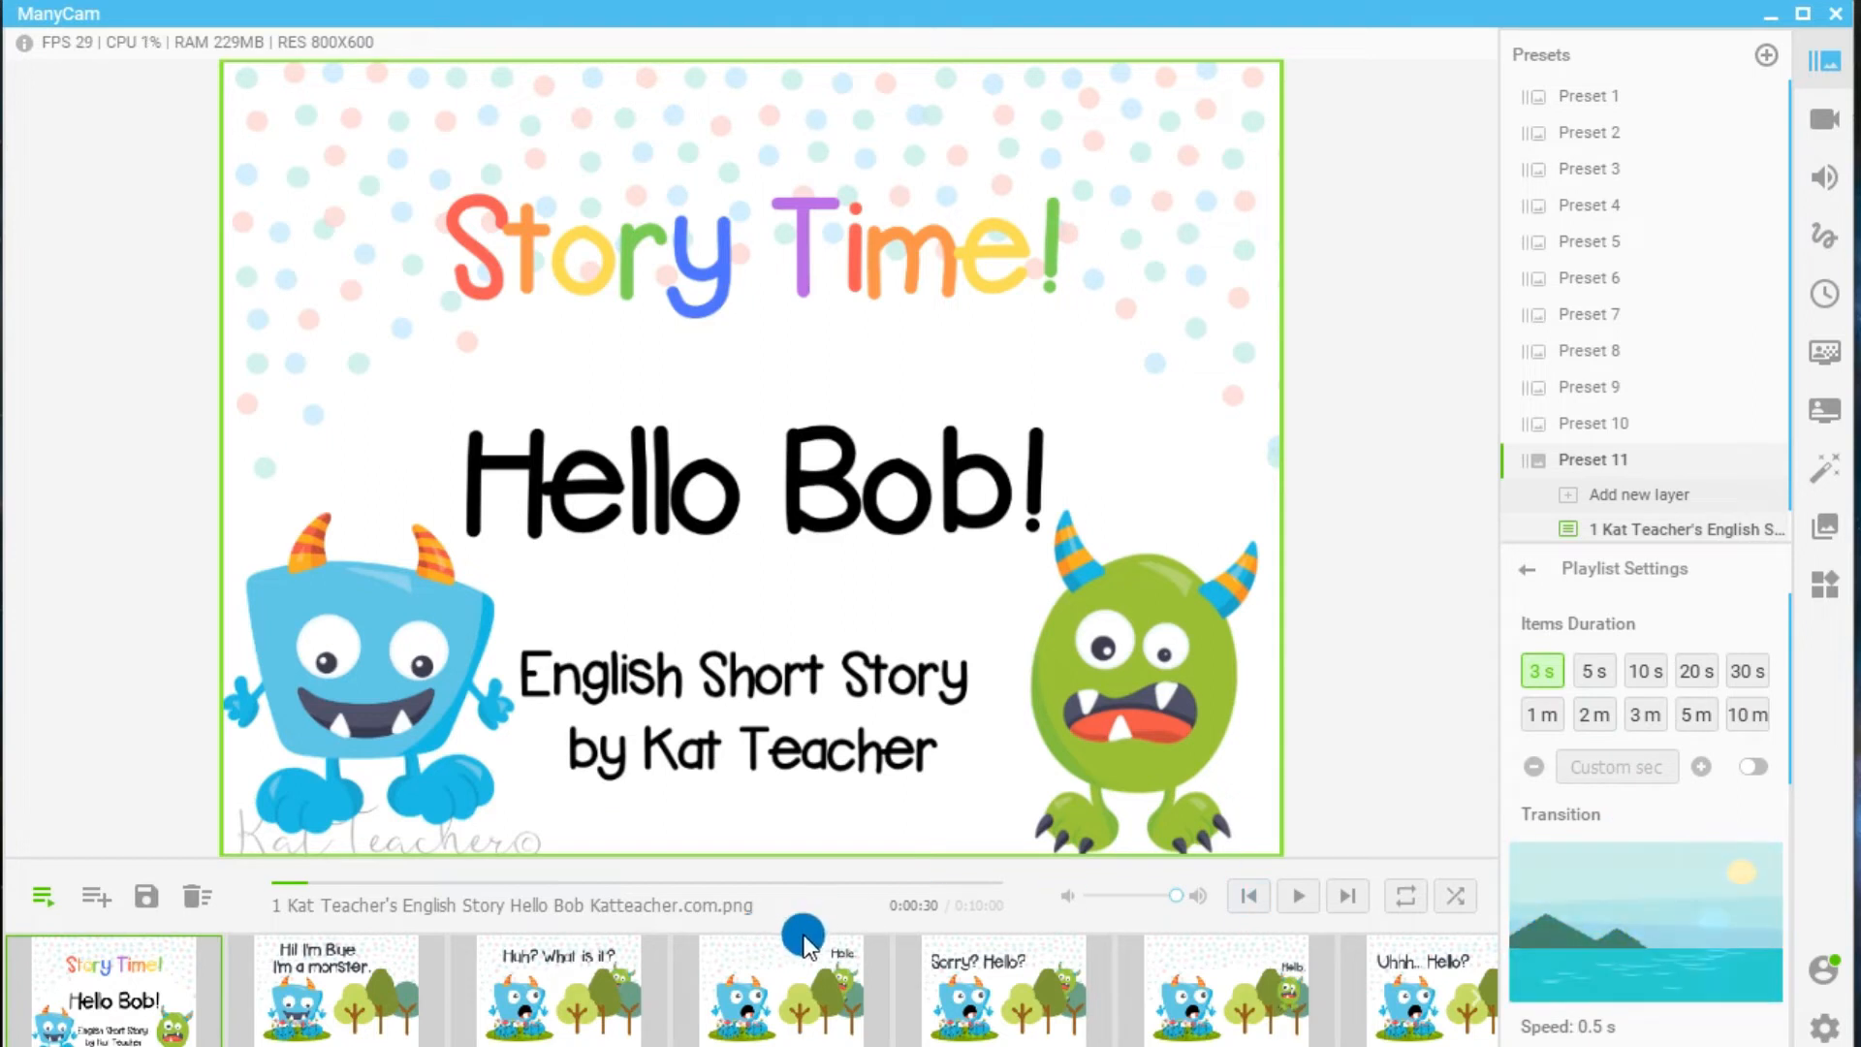
click(1299, 896)
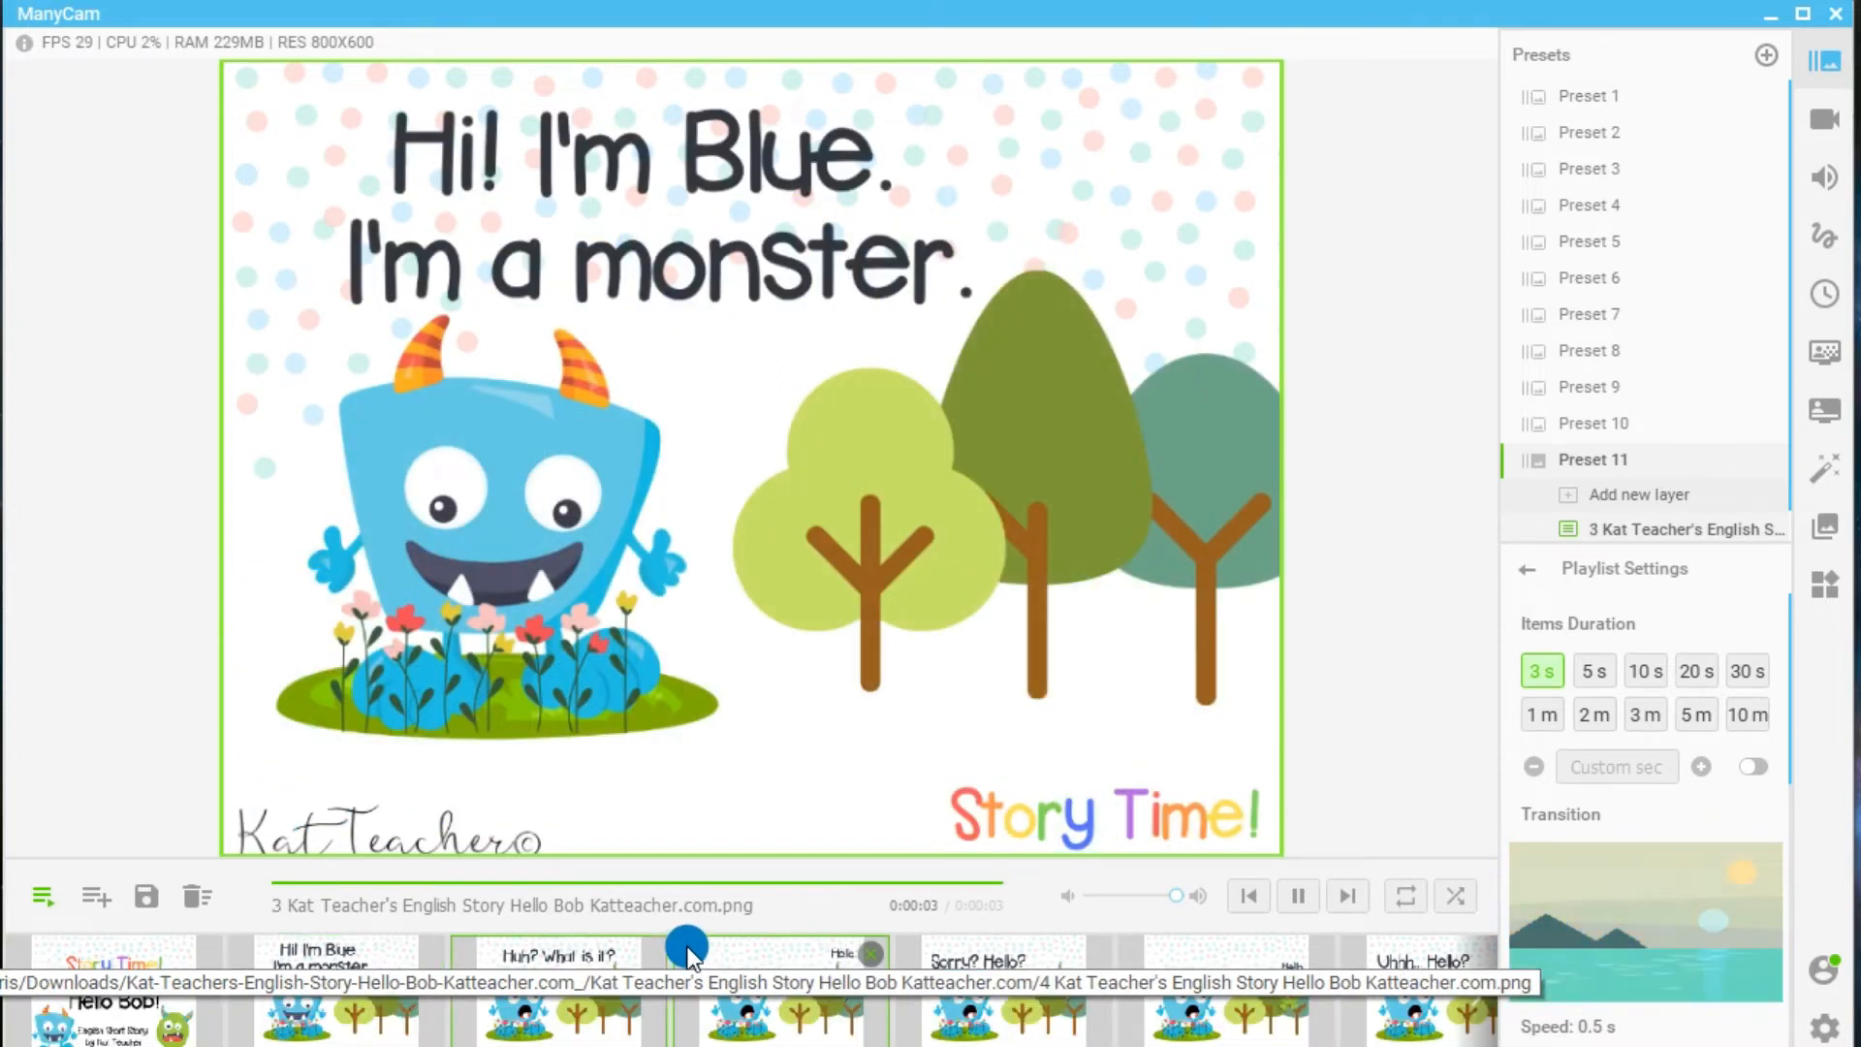
click(1299, 895)
click(1747, 718)
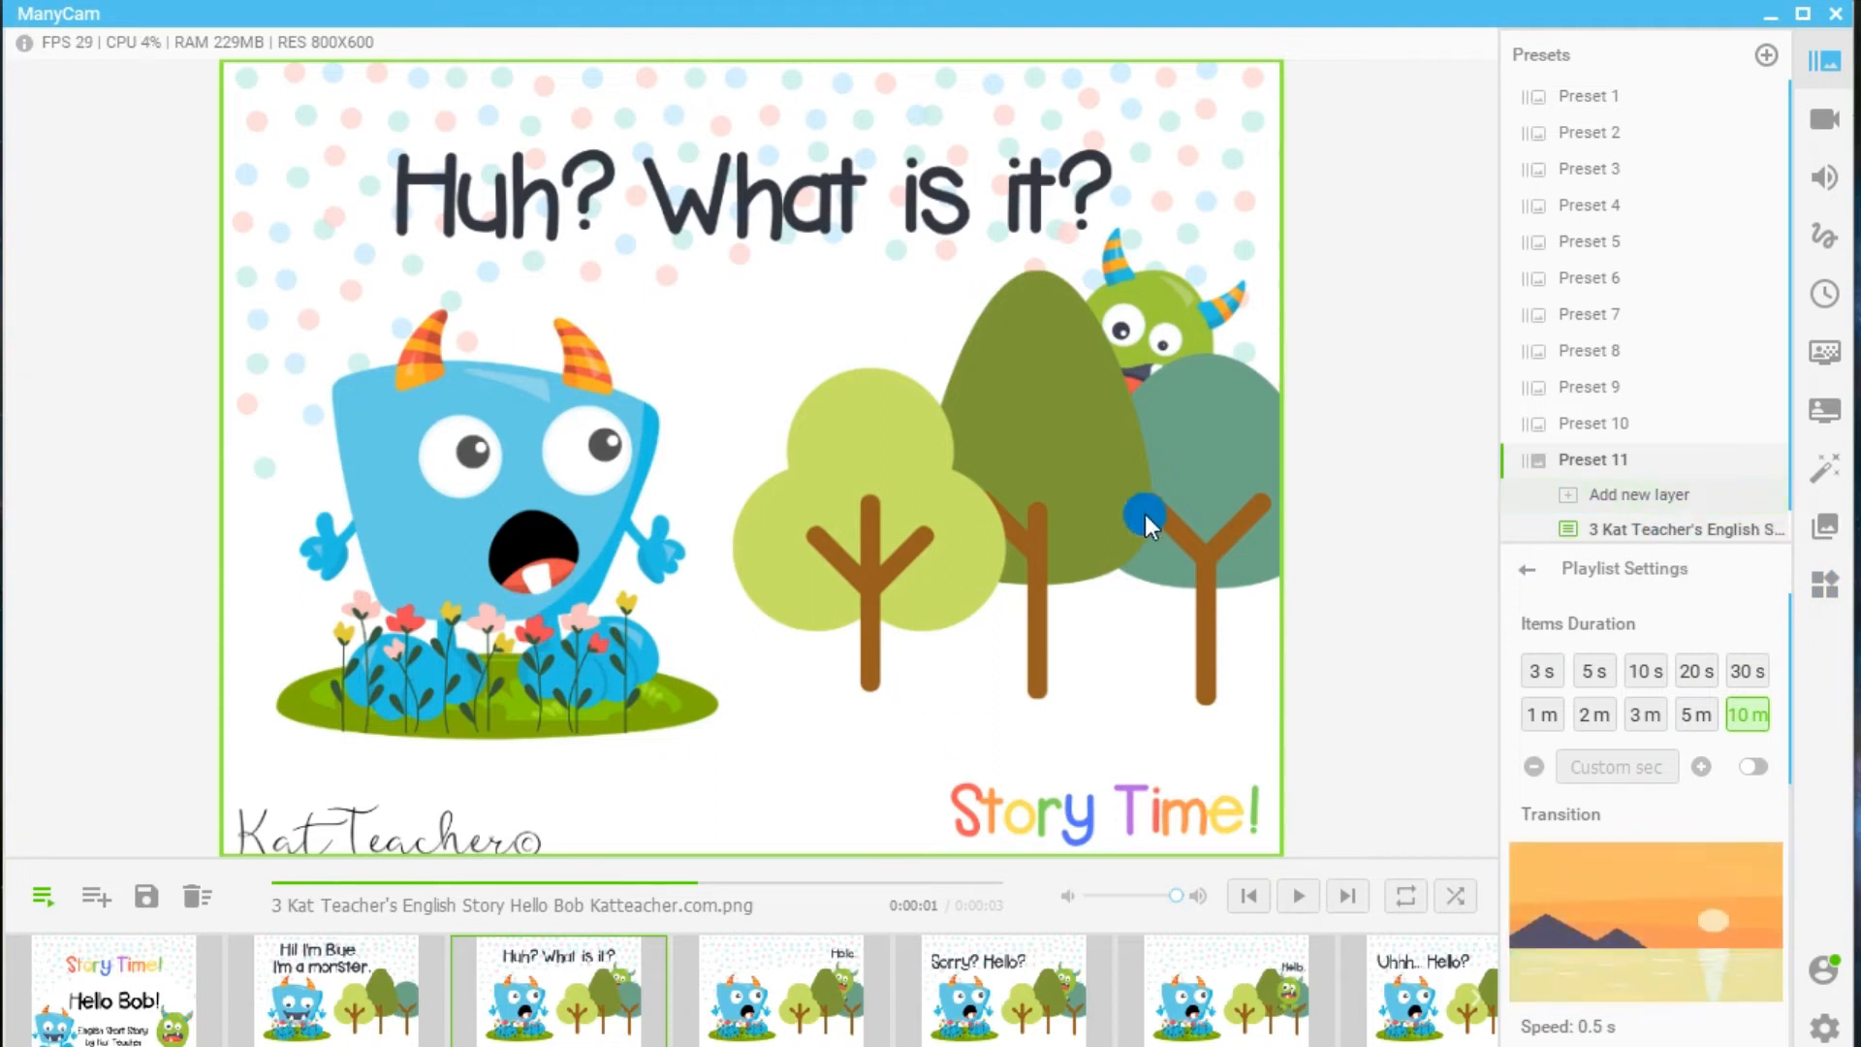
Set the Crossfade transition speed to 2 s and preview it by switching to story pages 4 and 5.
scroll(1569, 785, down, 4)
scroll(1551, 773, up, 2)
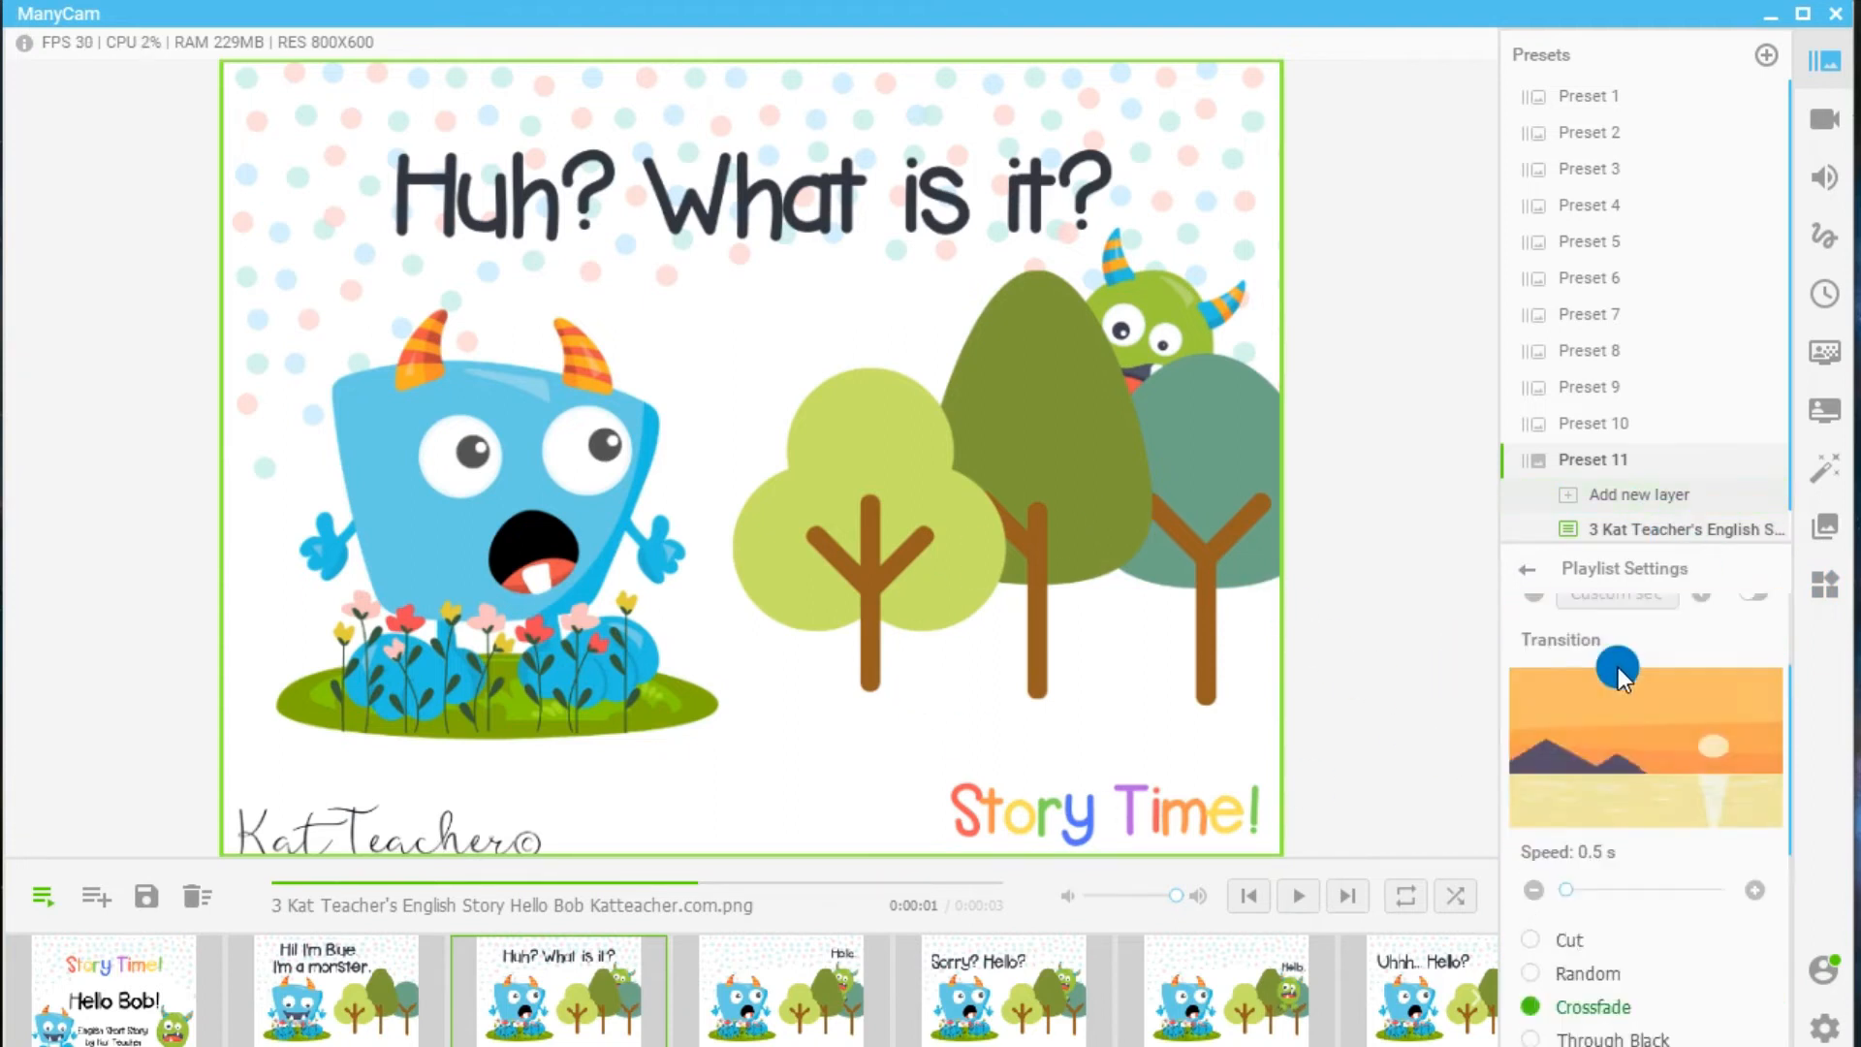
drag(1566, 890, 1756, 896)
click(790, 1014)
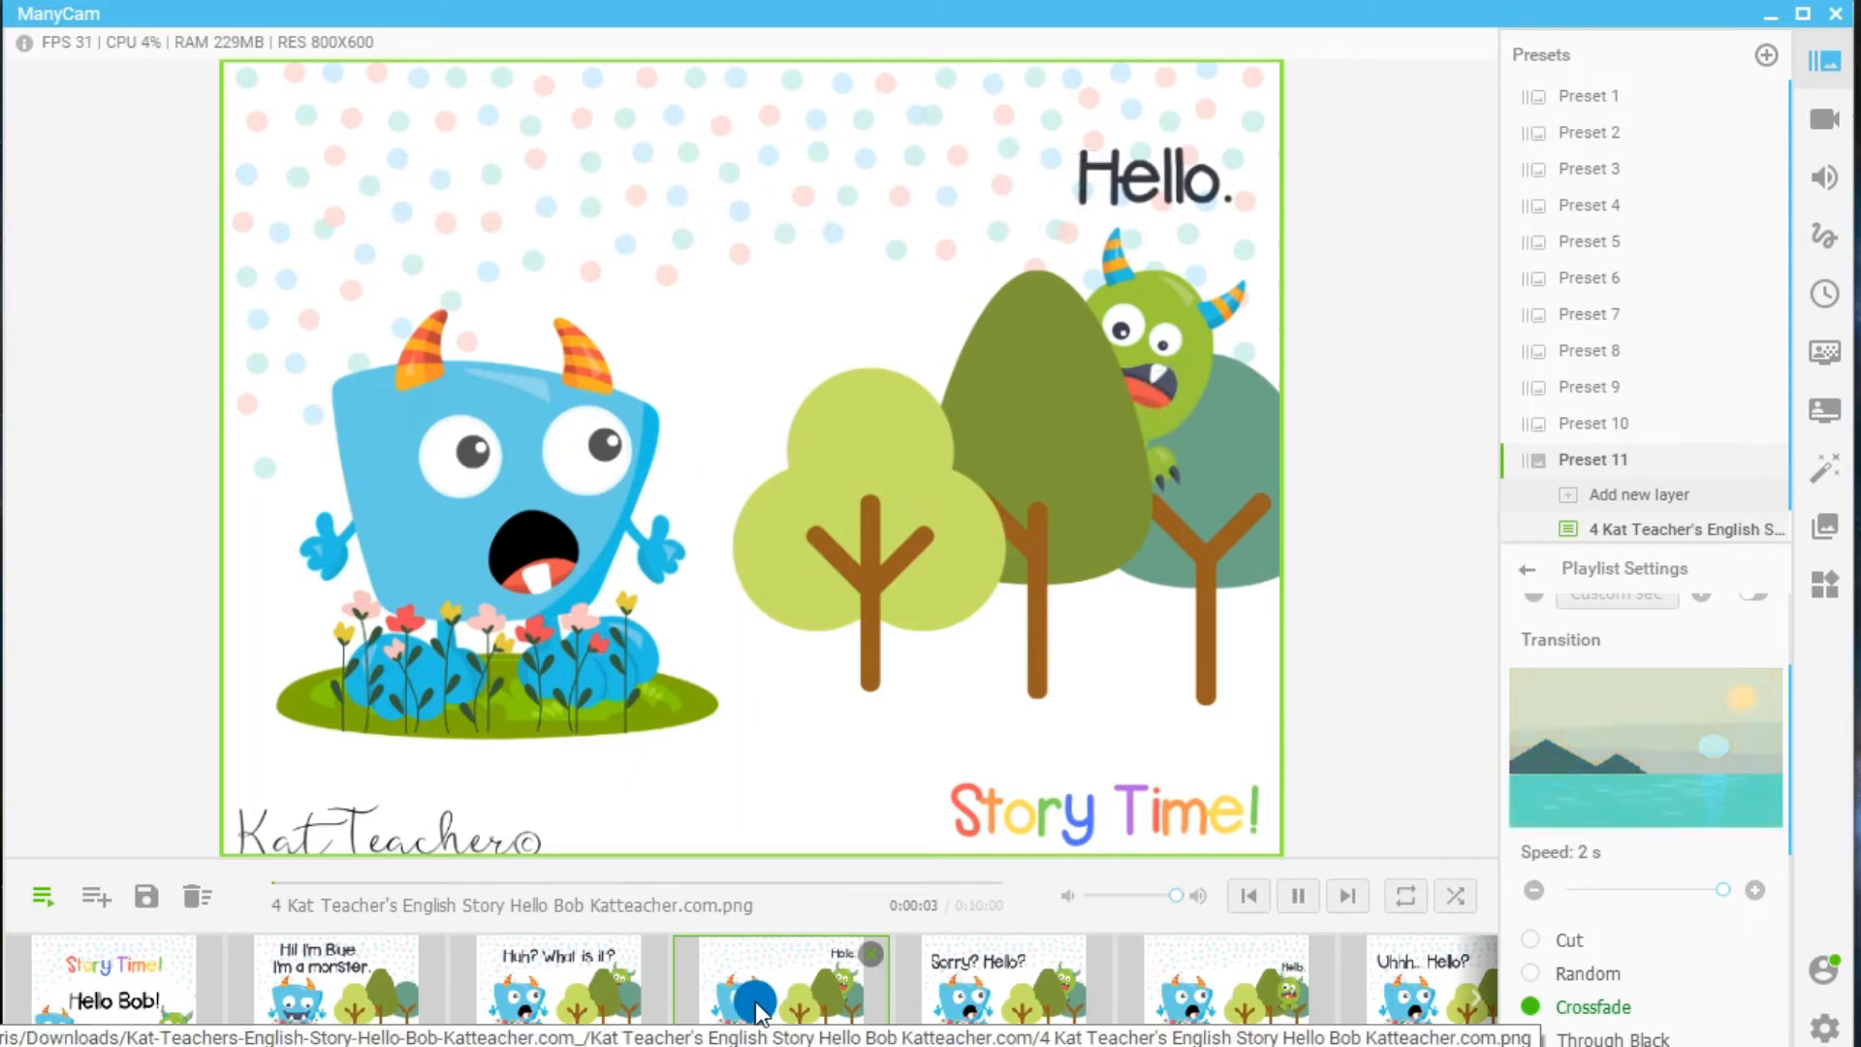
click(962, 1004)
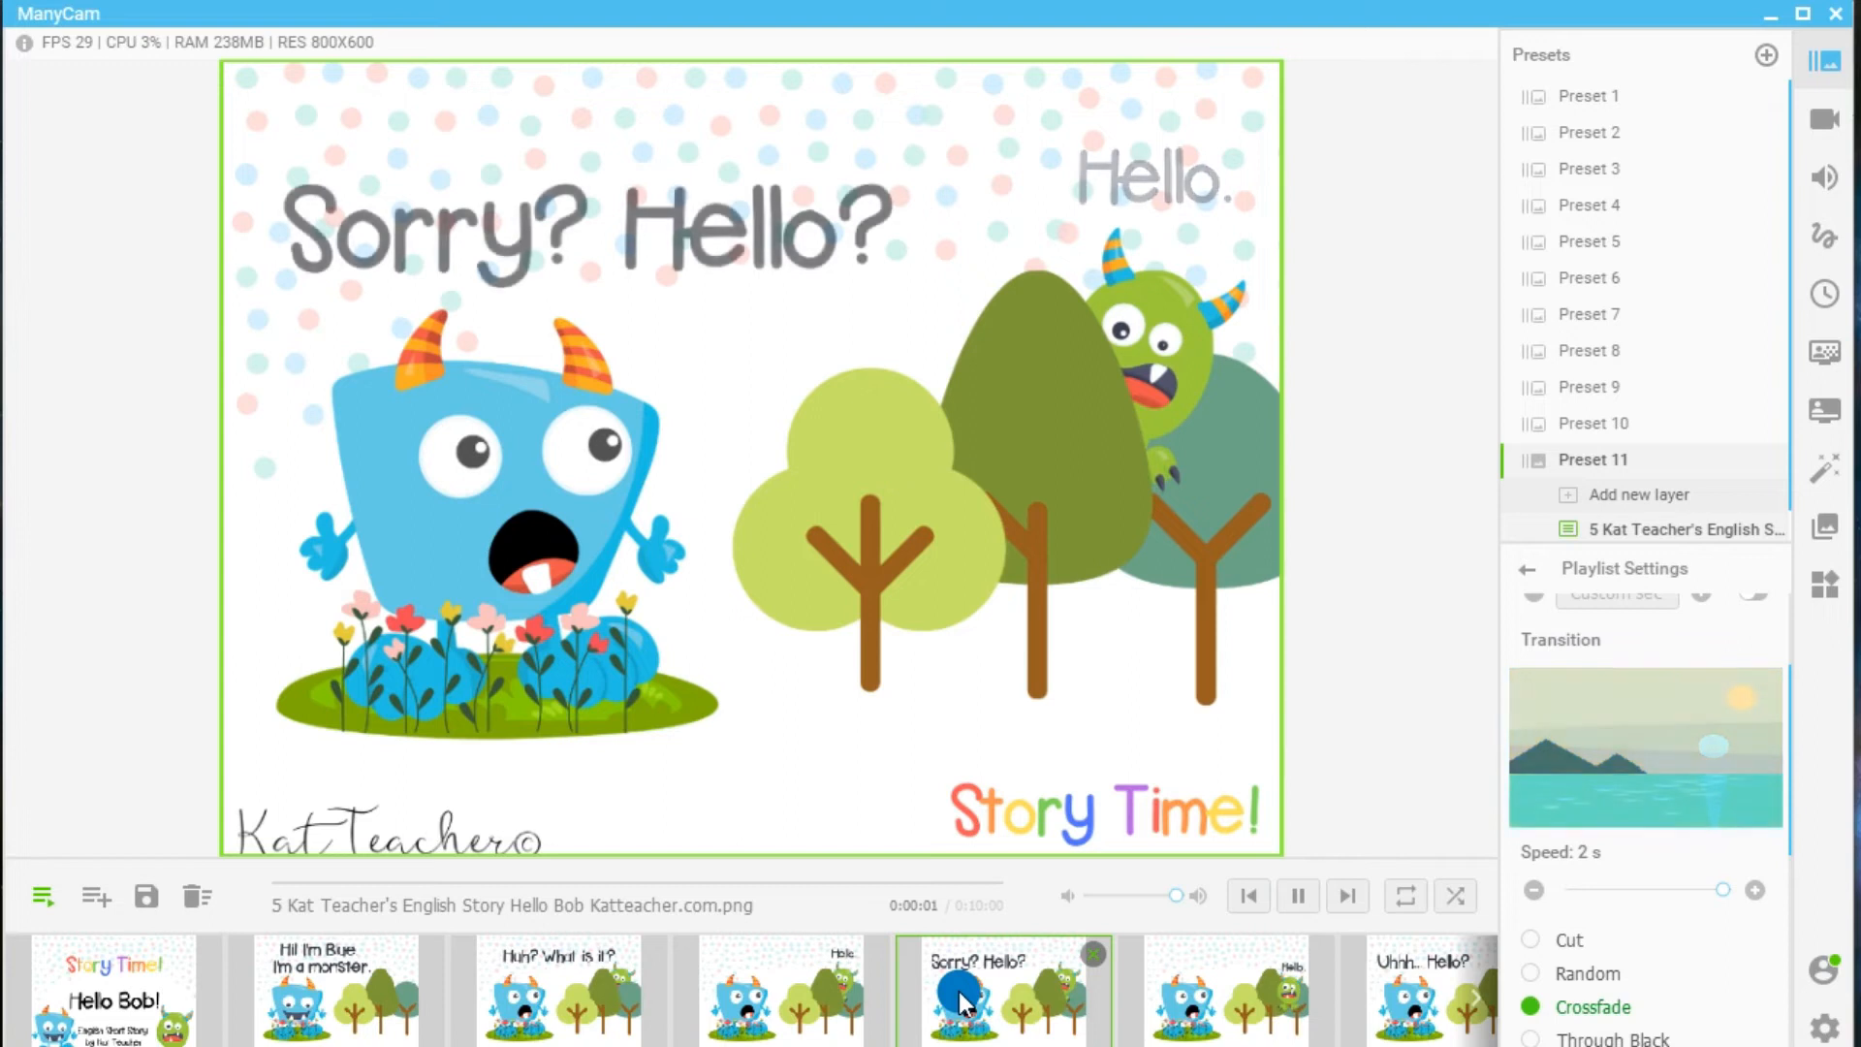
Set the transition speed to 0.5 s and preview it between story pages 4 and 5.
click(1725, 893)
drag(1724, 893, 1565, 890)
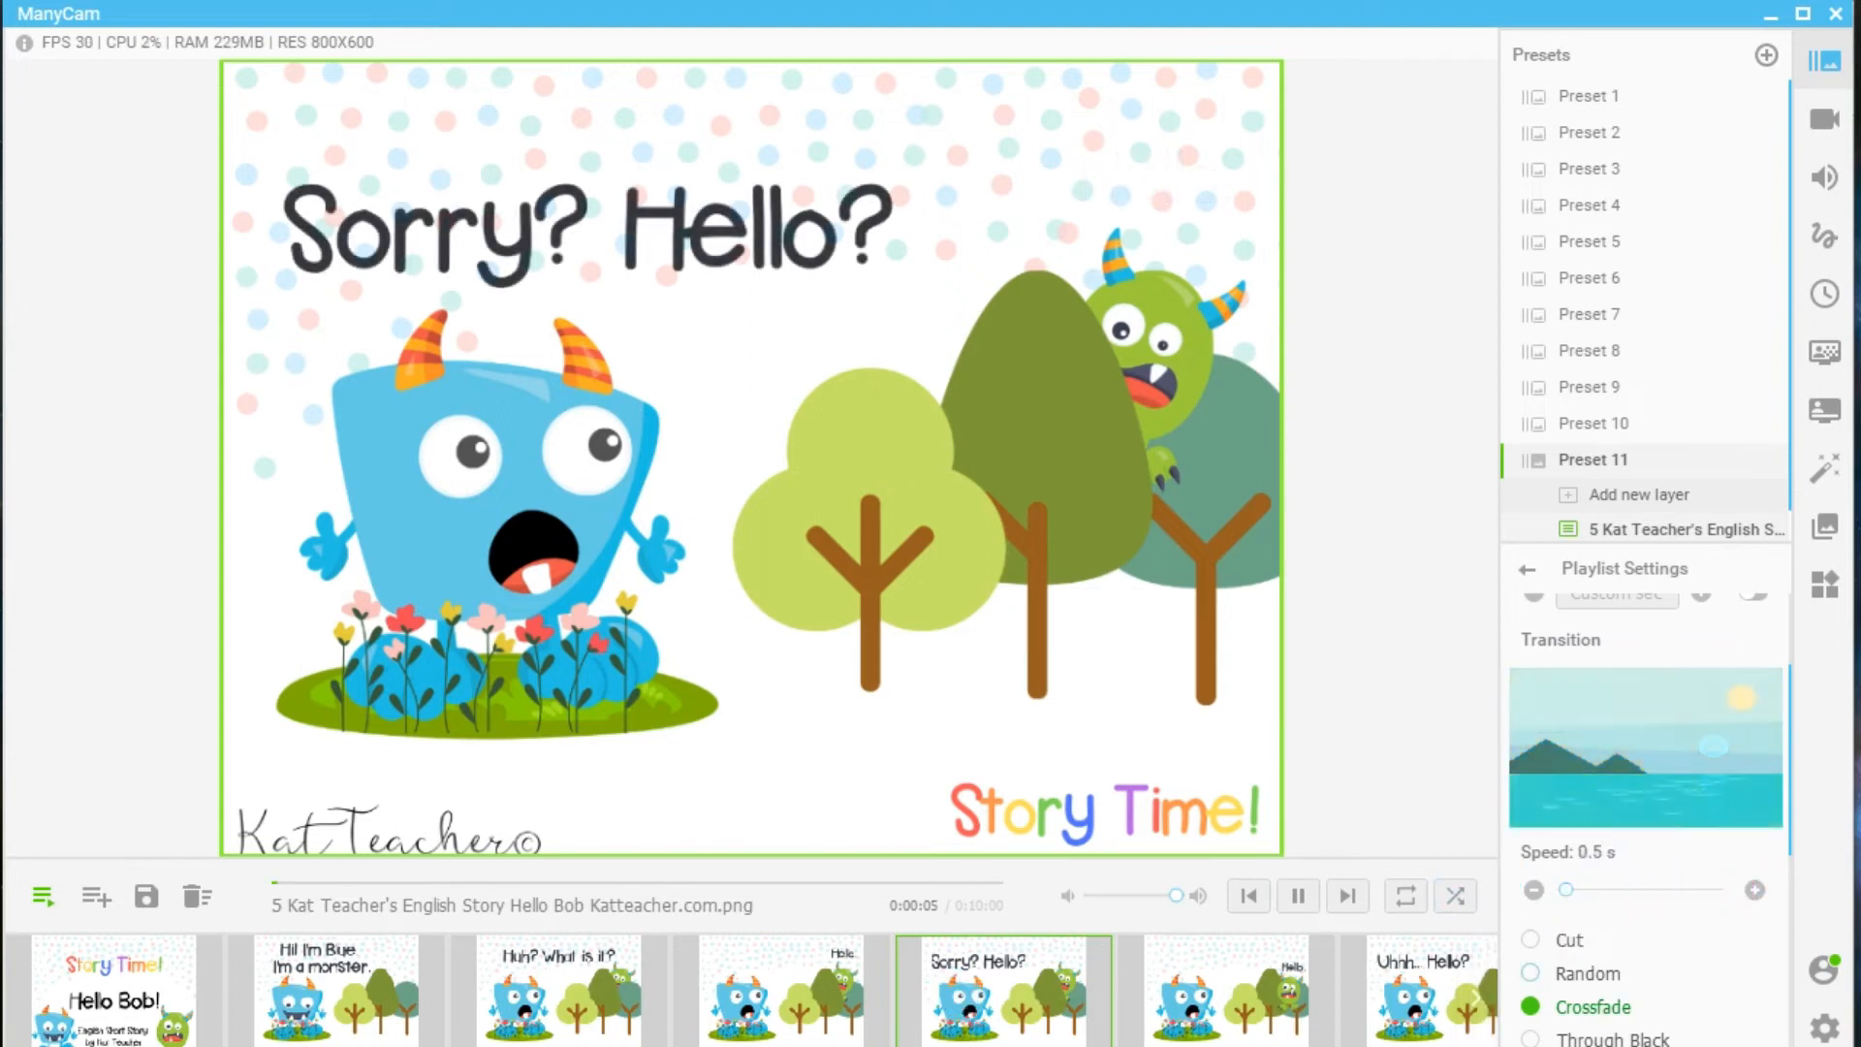
click(698, 991)
click(993, 991)
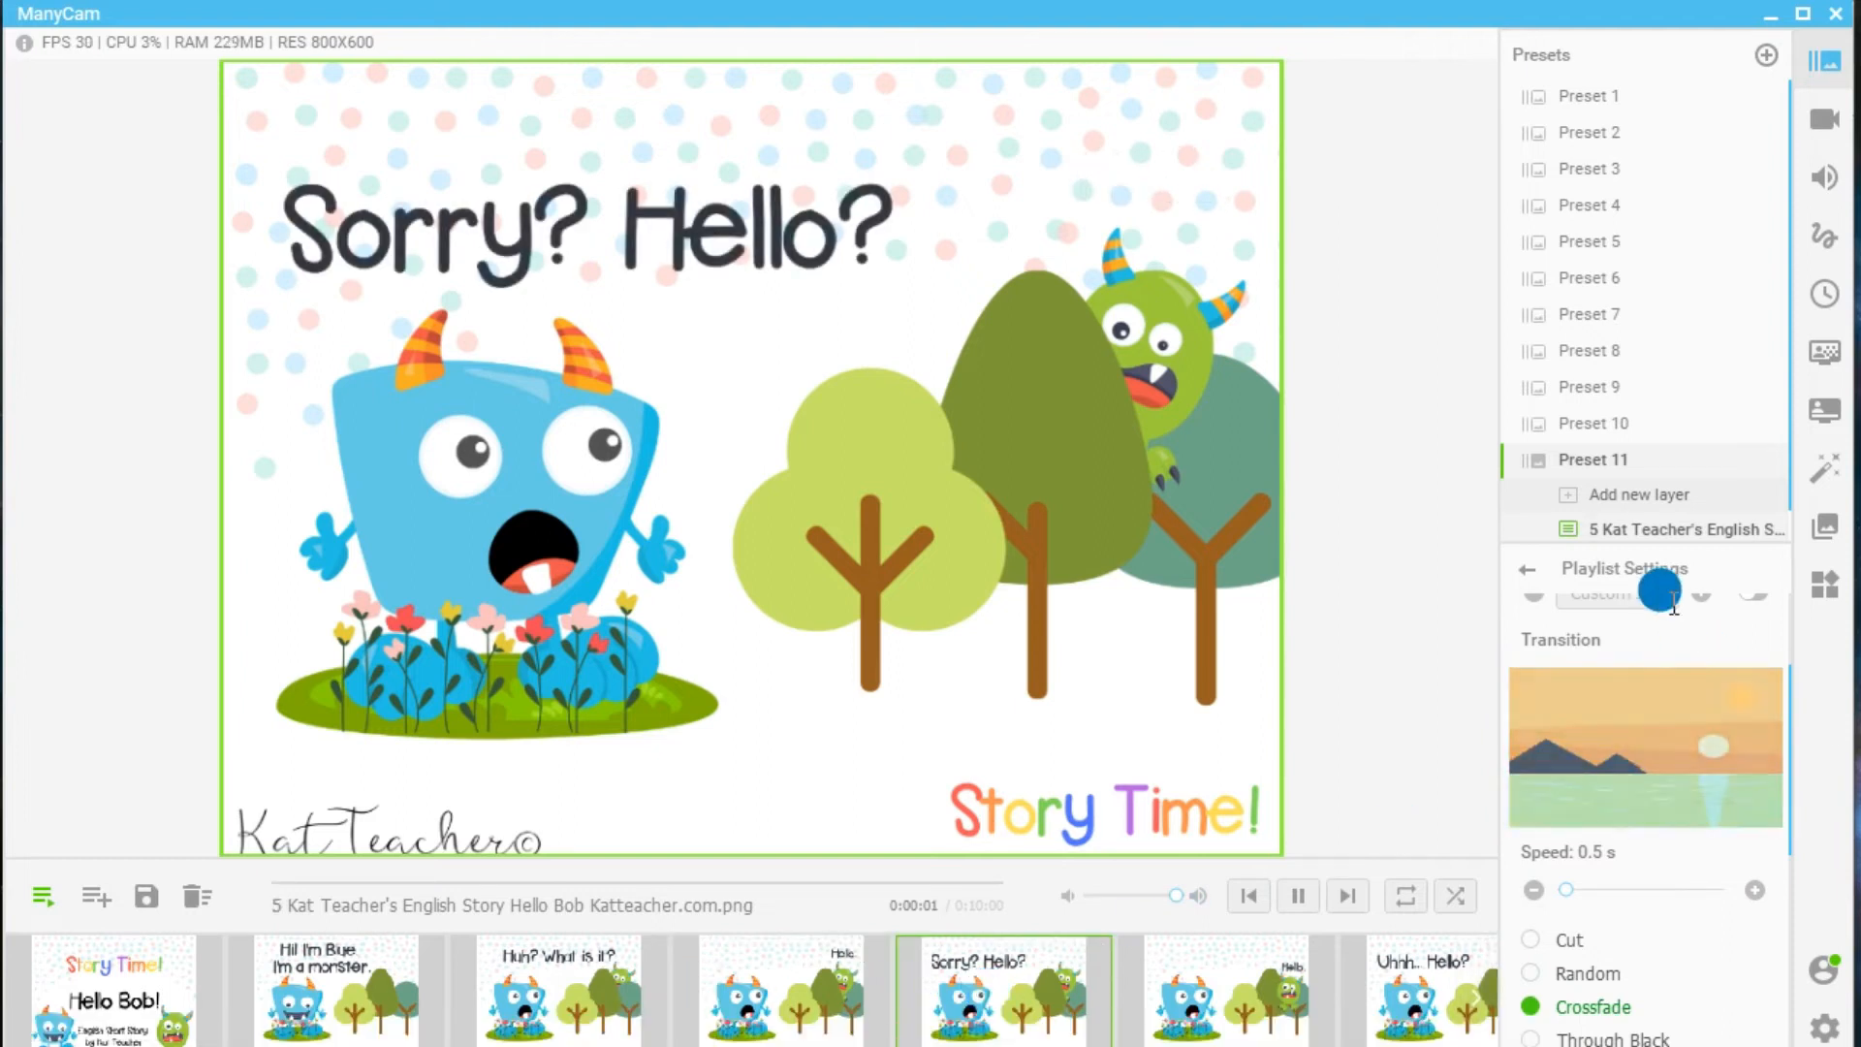
Leave the playlist settings and return the story to its title page.
scroll(1610, 679, up, 2)
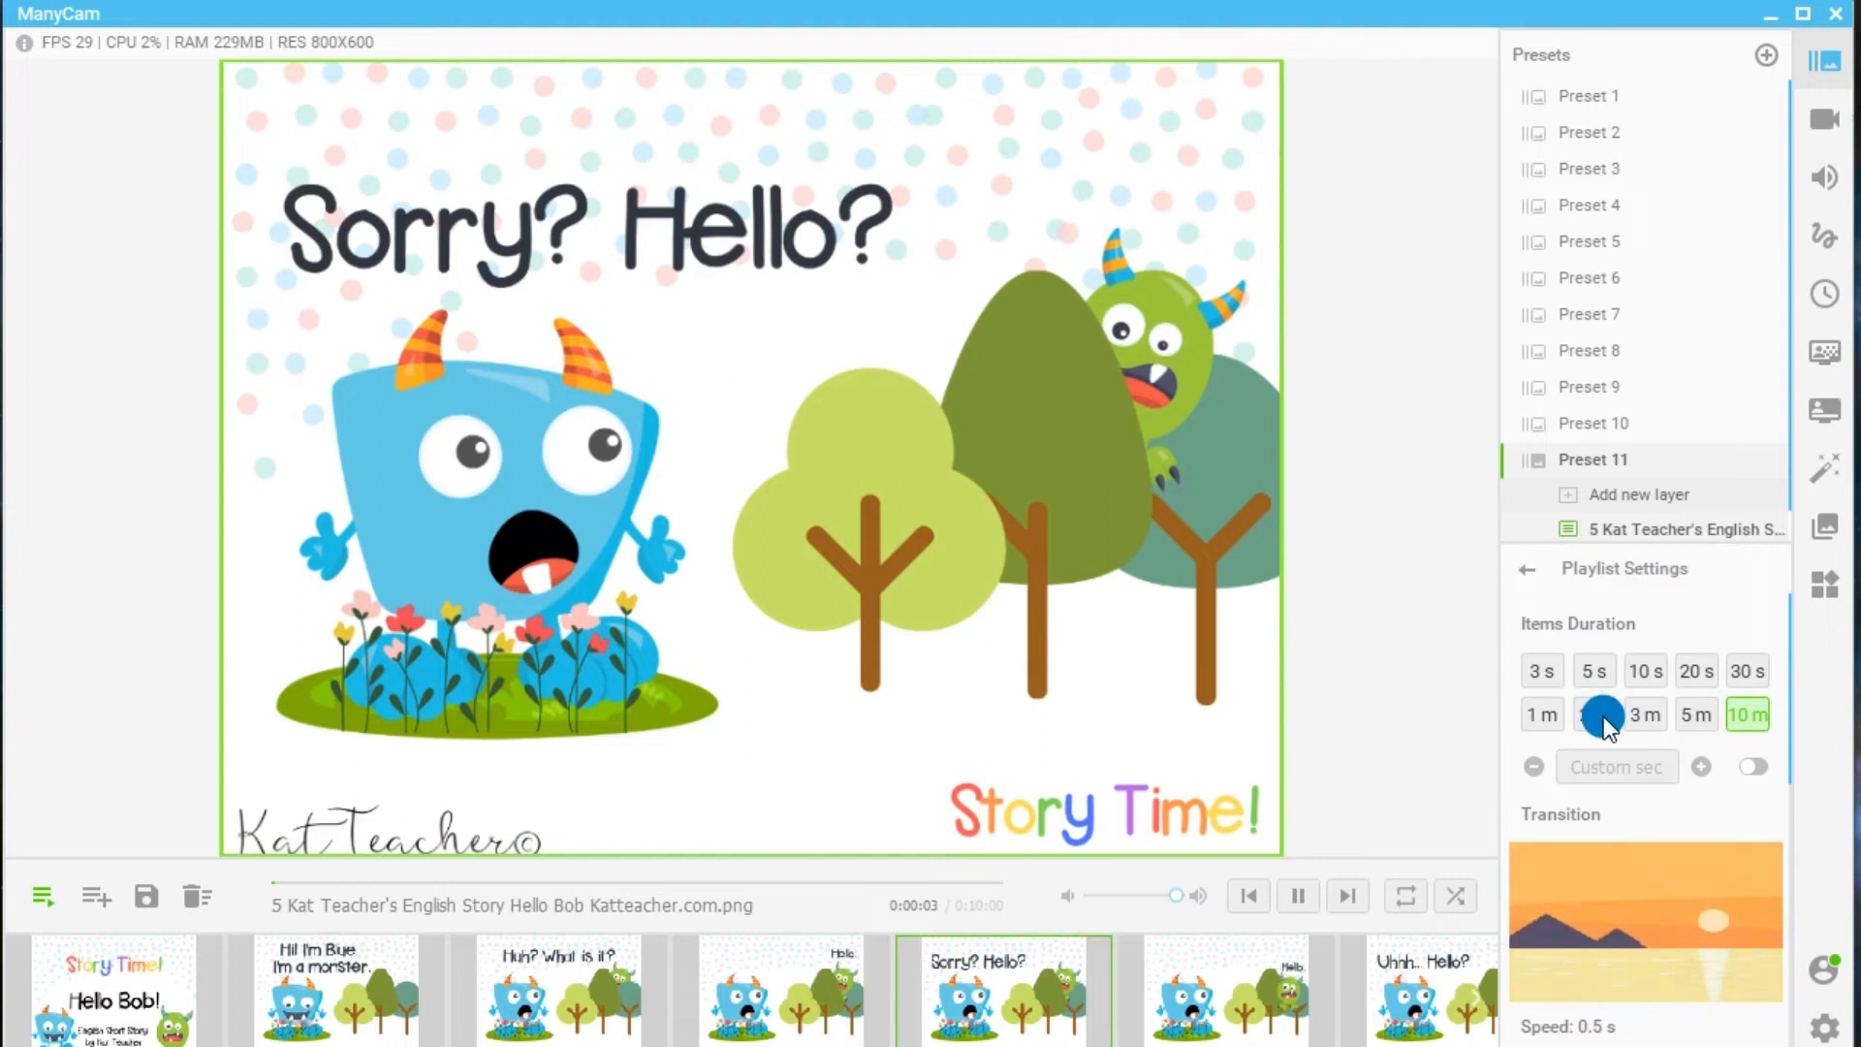
click(1532, 570)
click(147, 964)
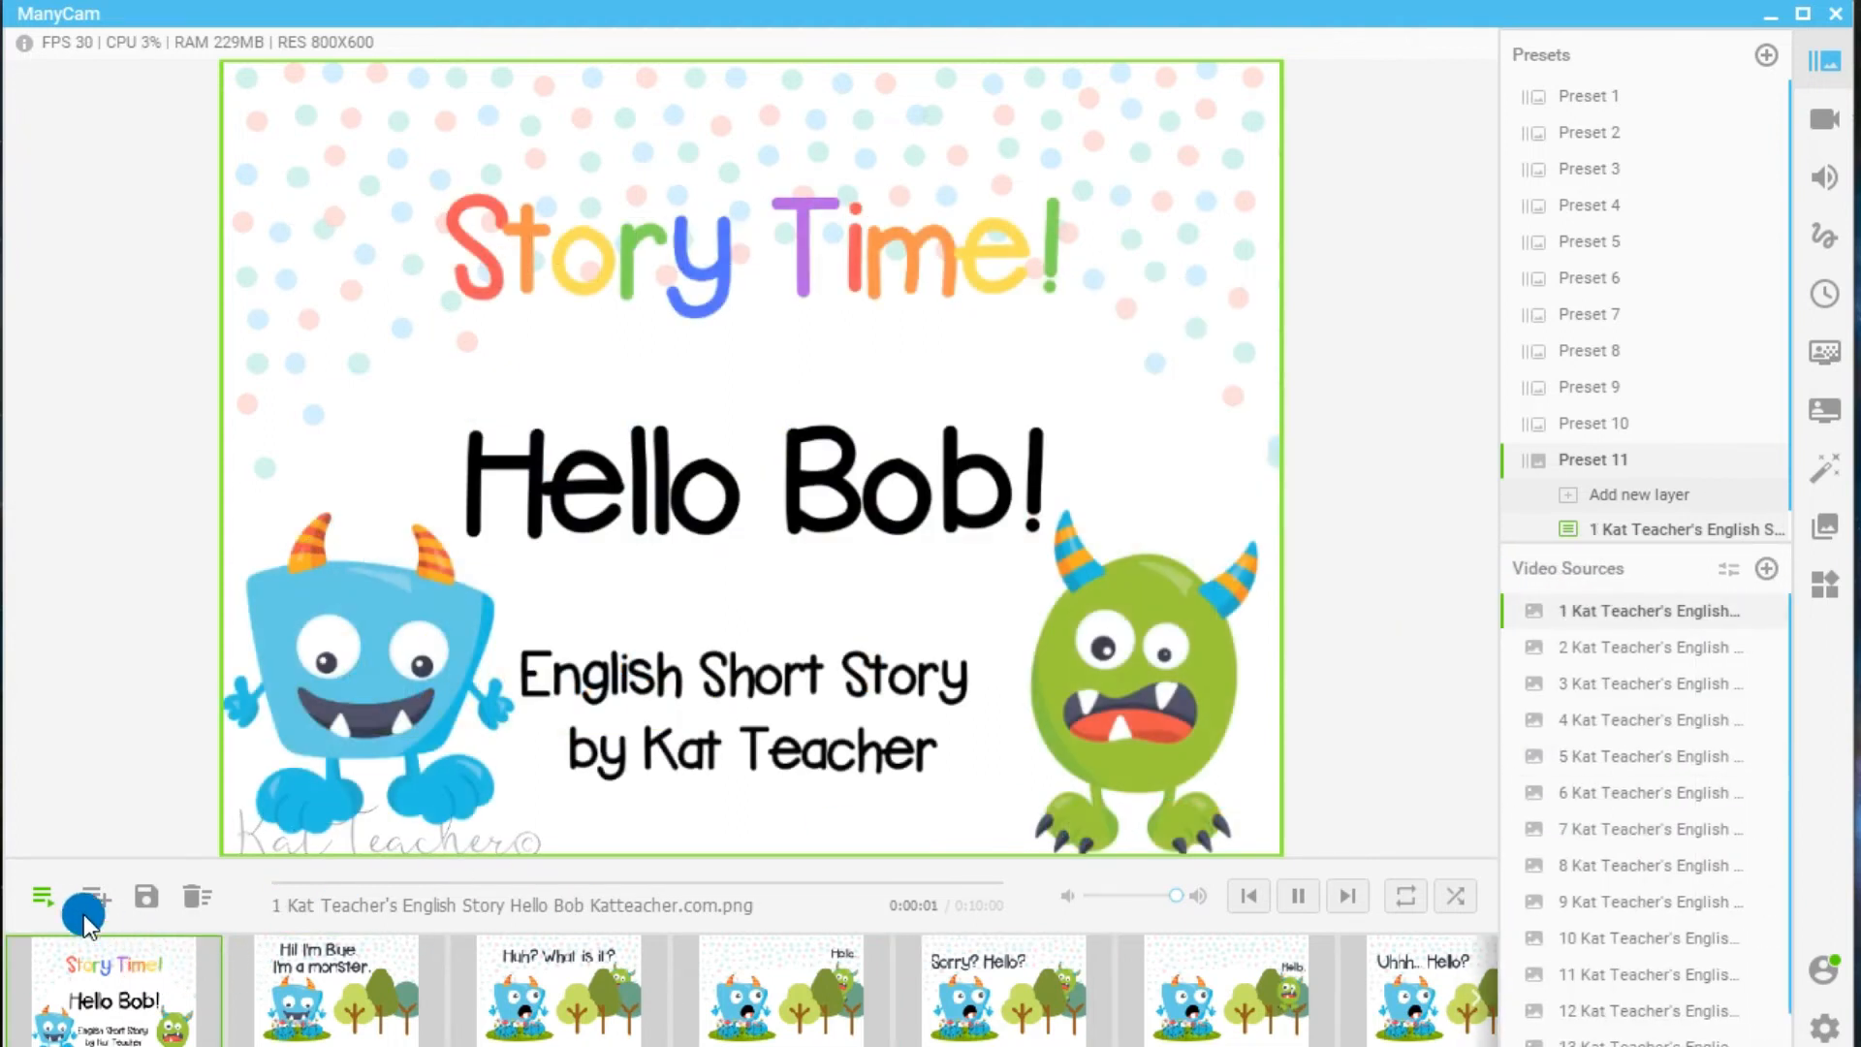
Return to the presets view, show the English Time background of Preset 10 and transition back to Preset 11.
click(53, 909)
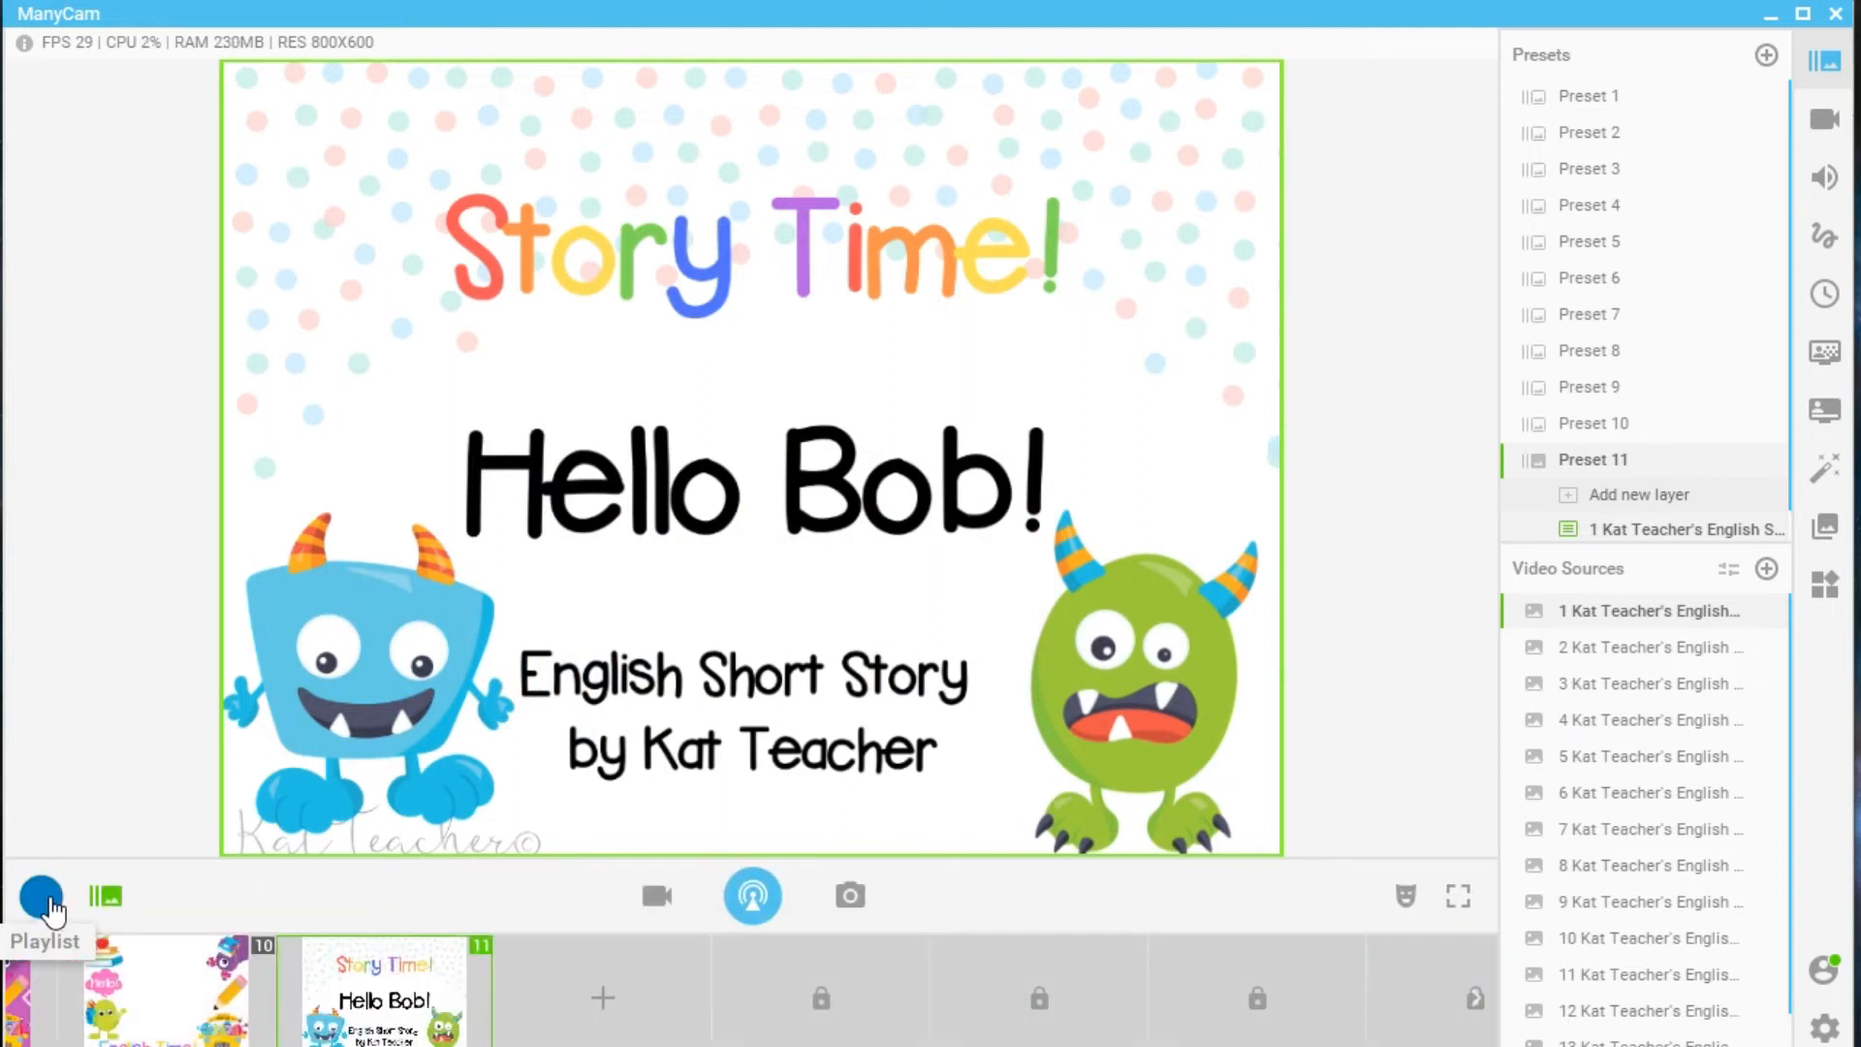
click(148, 984)
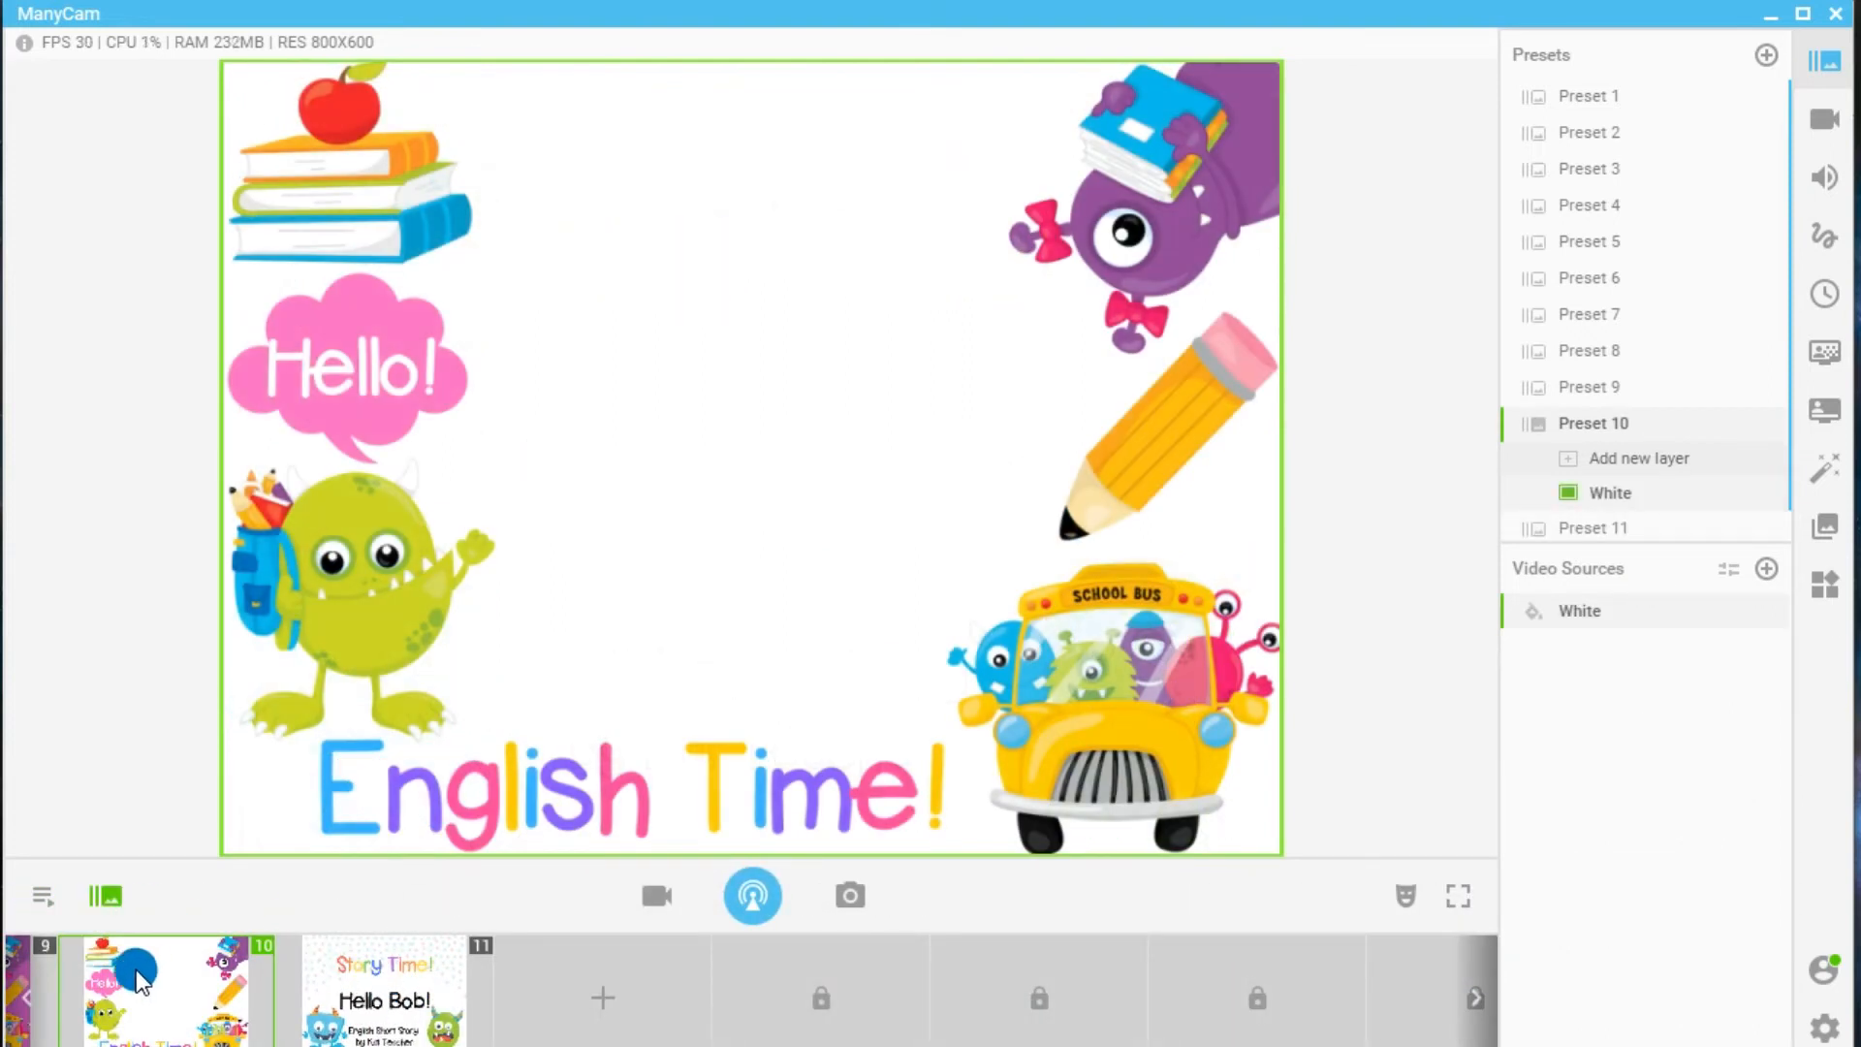
click(380, 984)
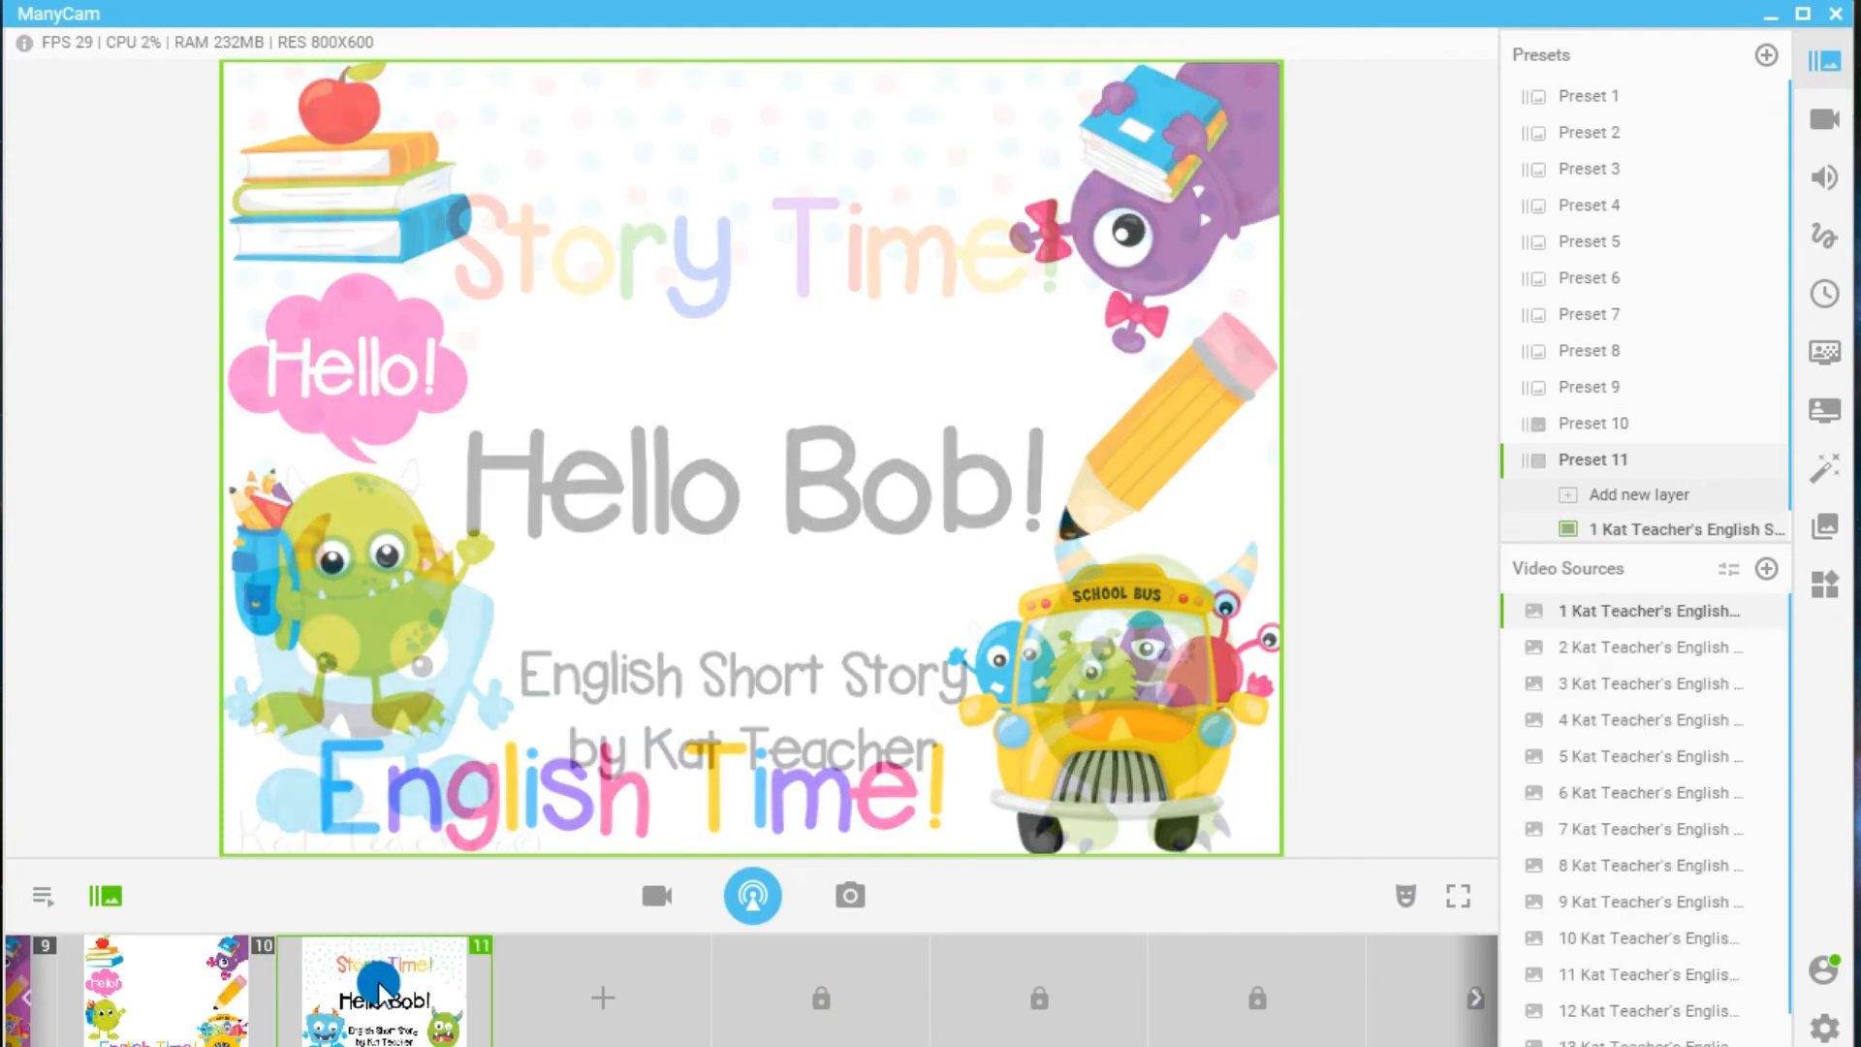
Open Preset 11's playlist and present story pages 2 to 5 one after another.
click(39, 900)
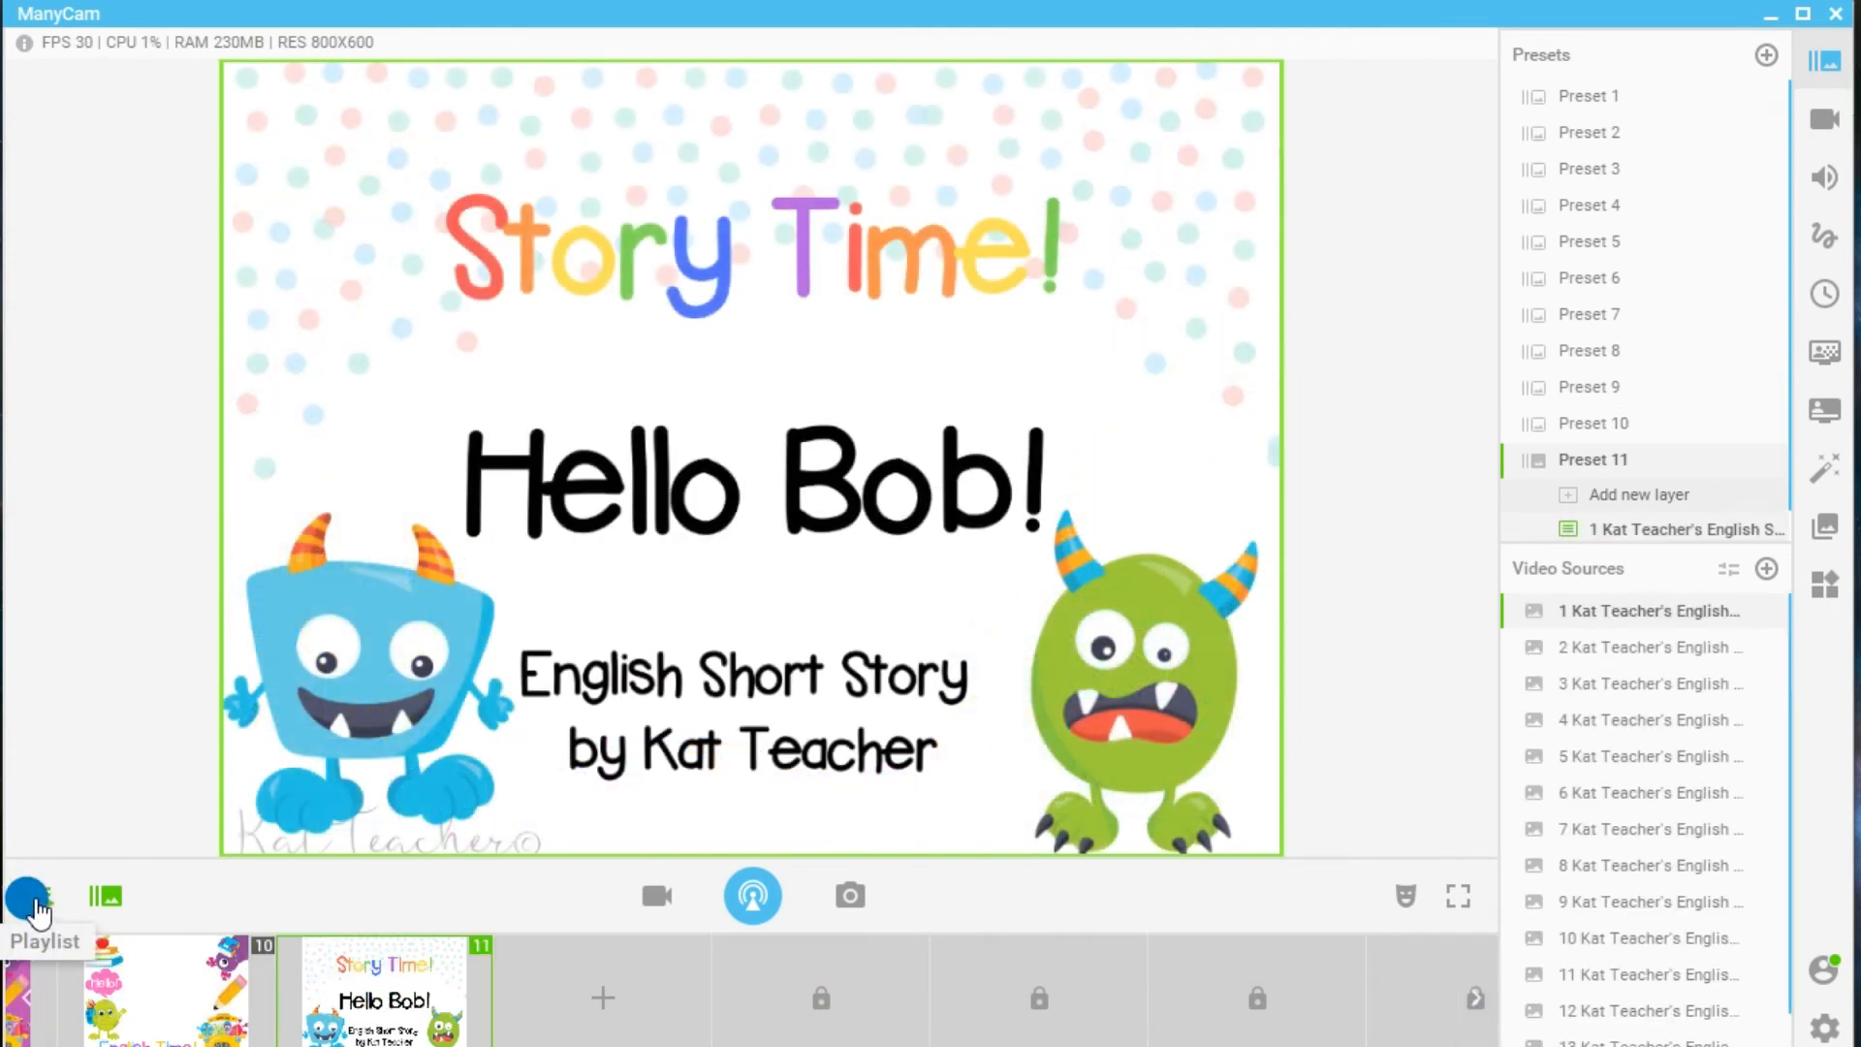
click(311, 963)
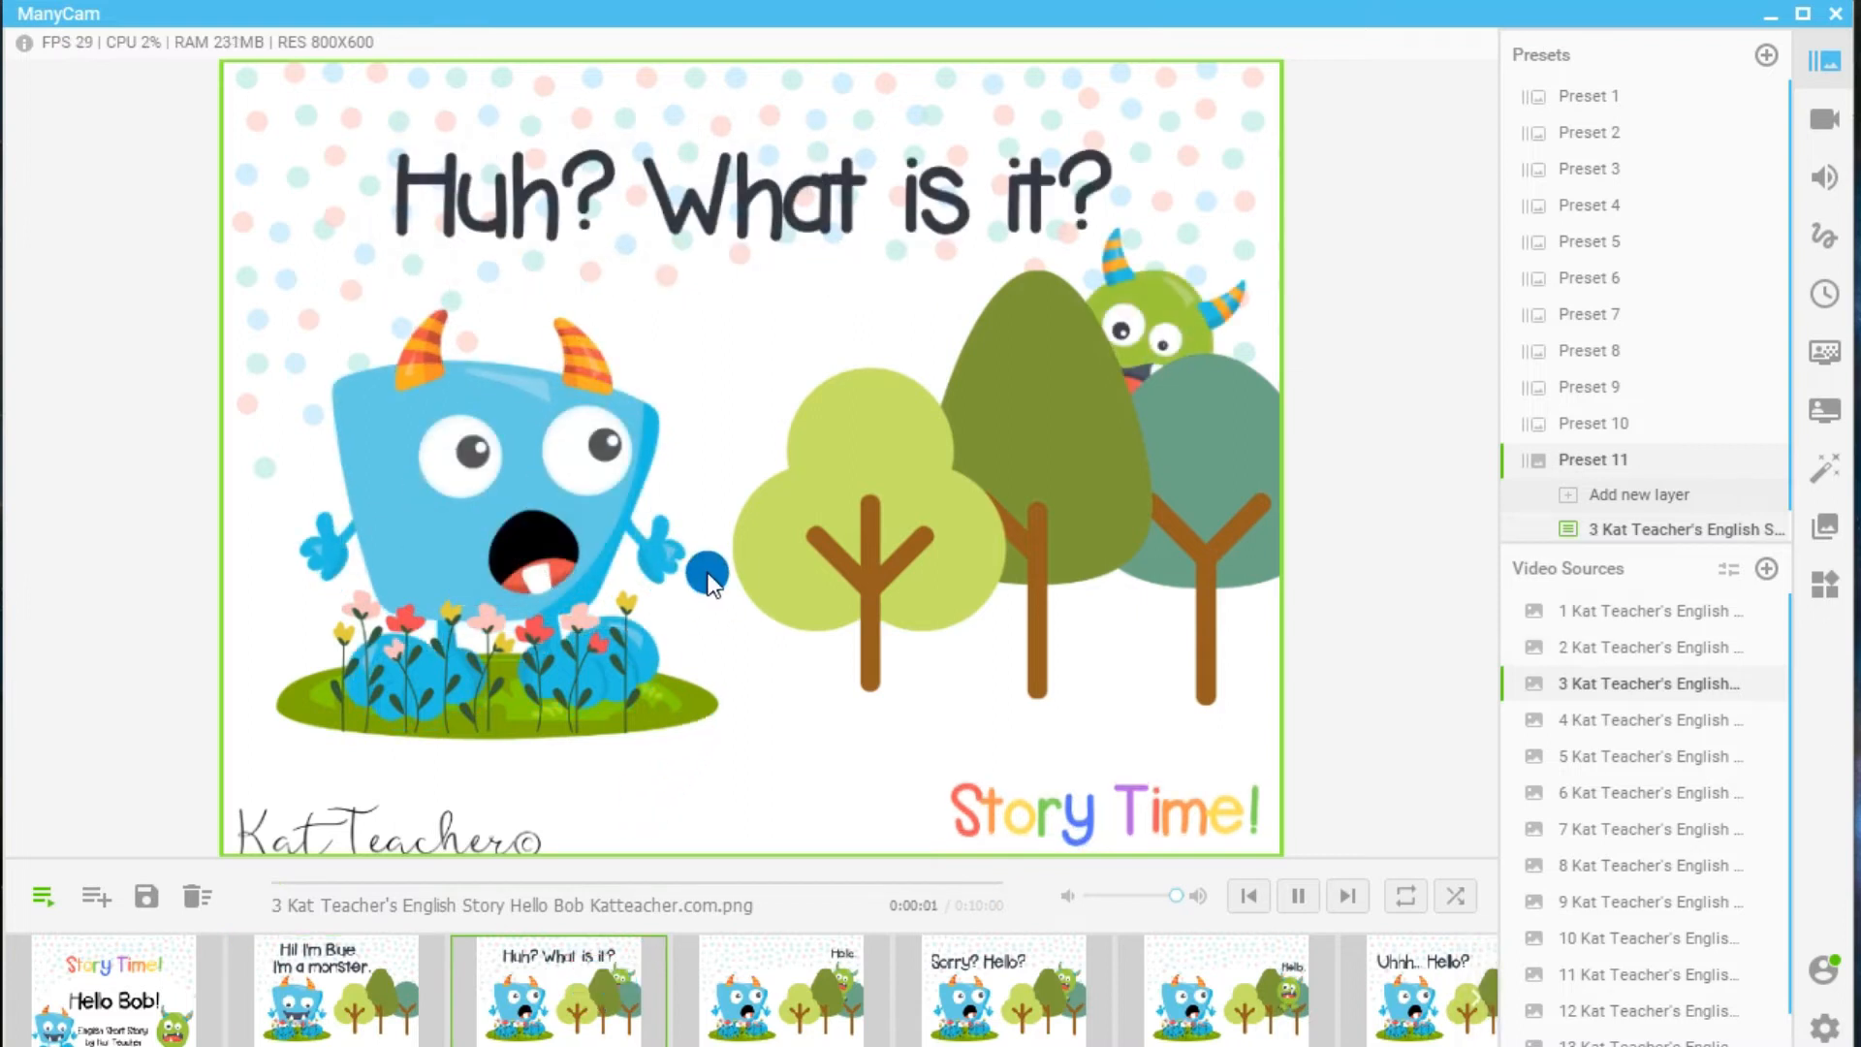
click(780, 996)
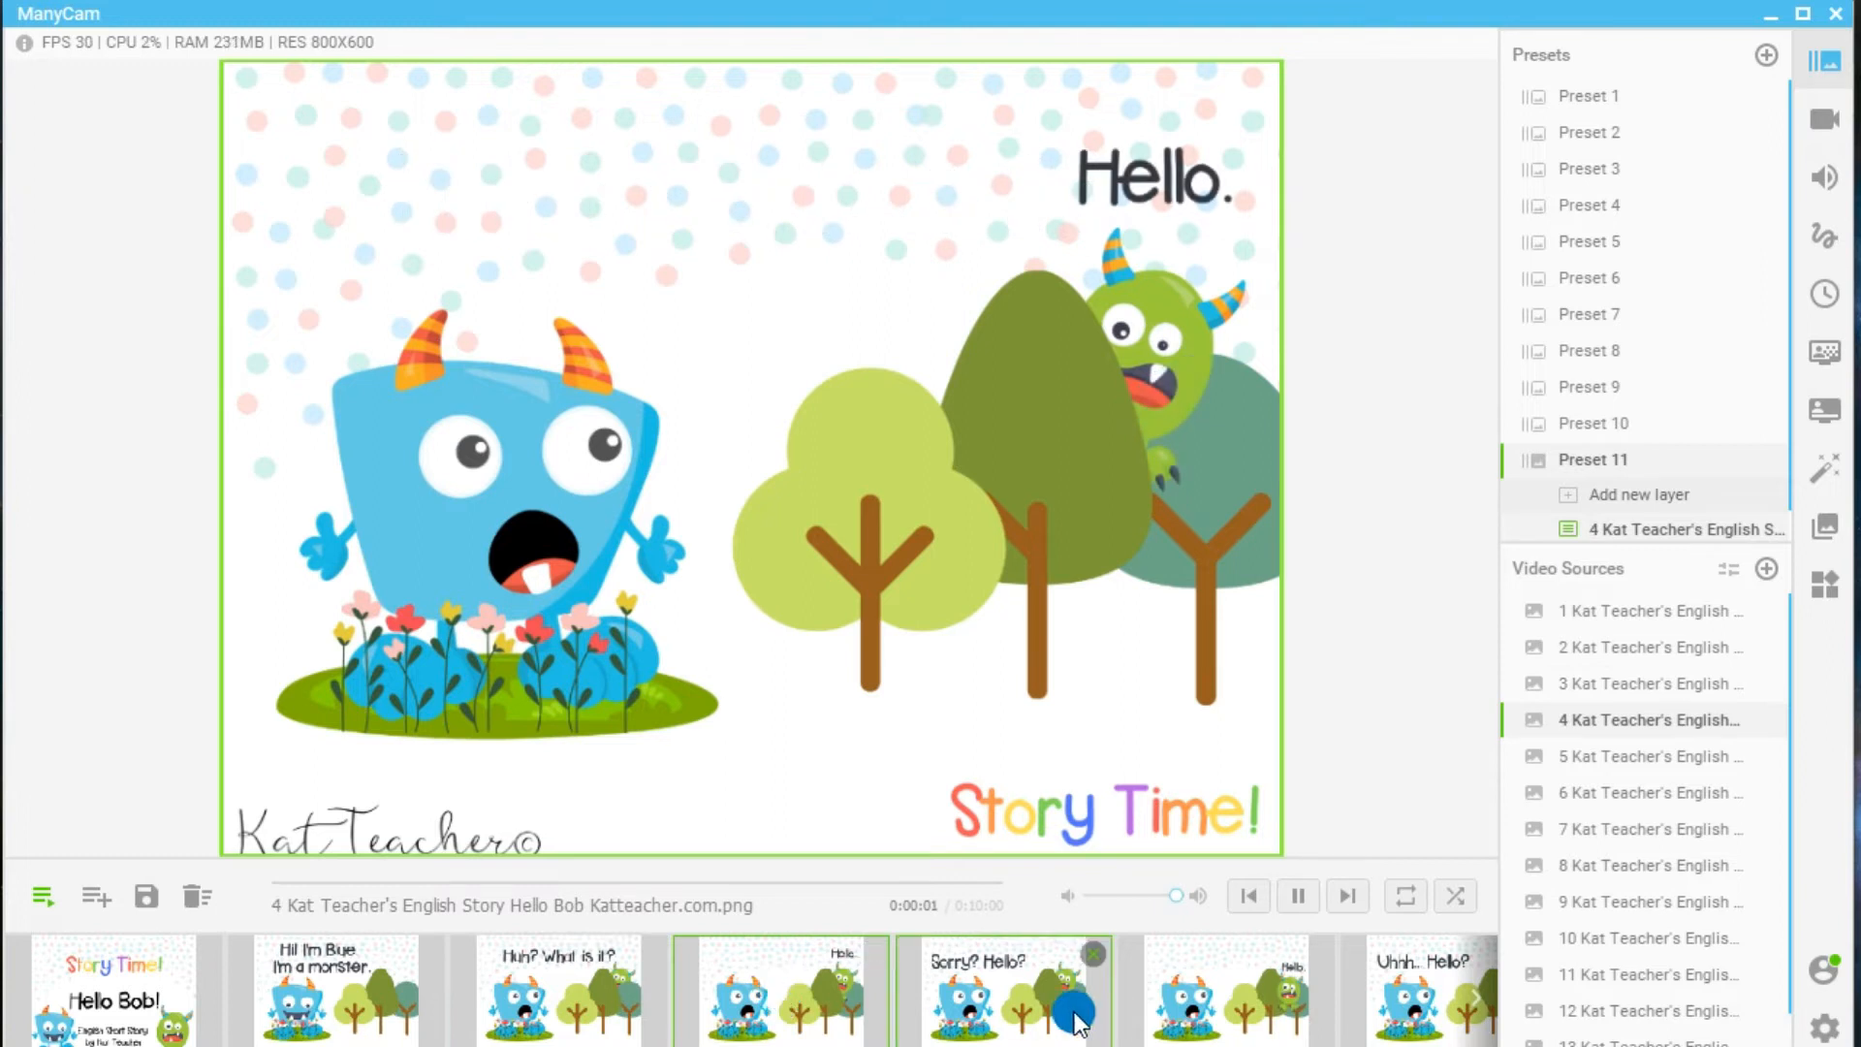
click(1039, 1013)
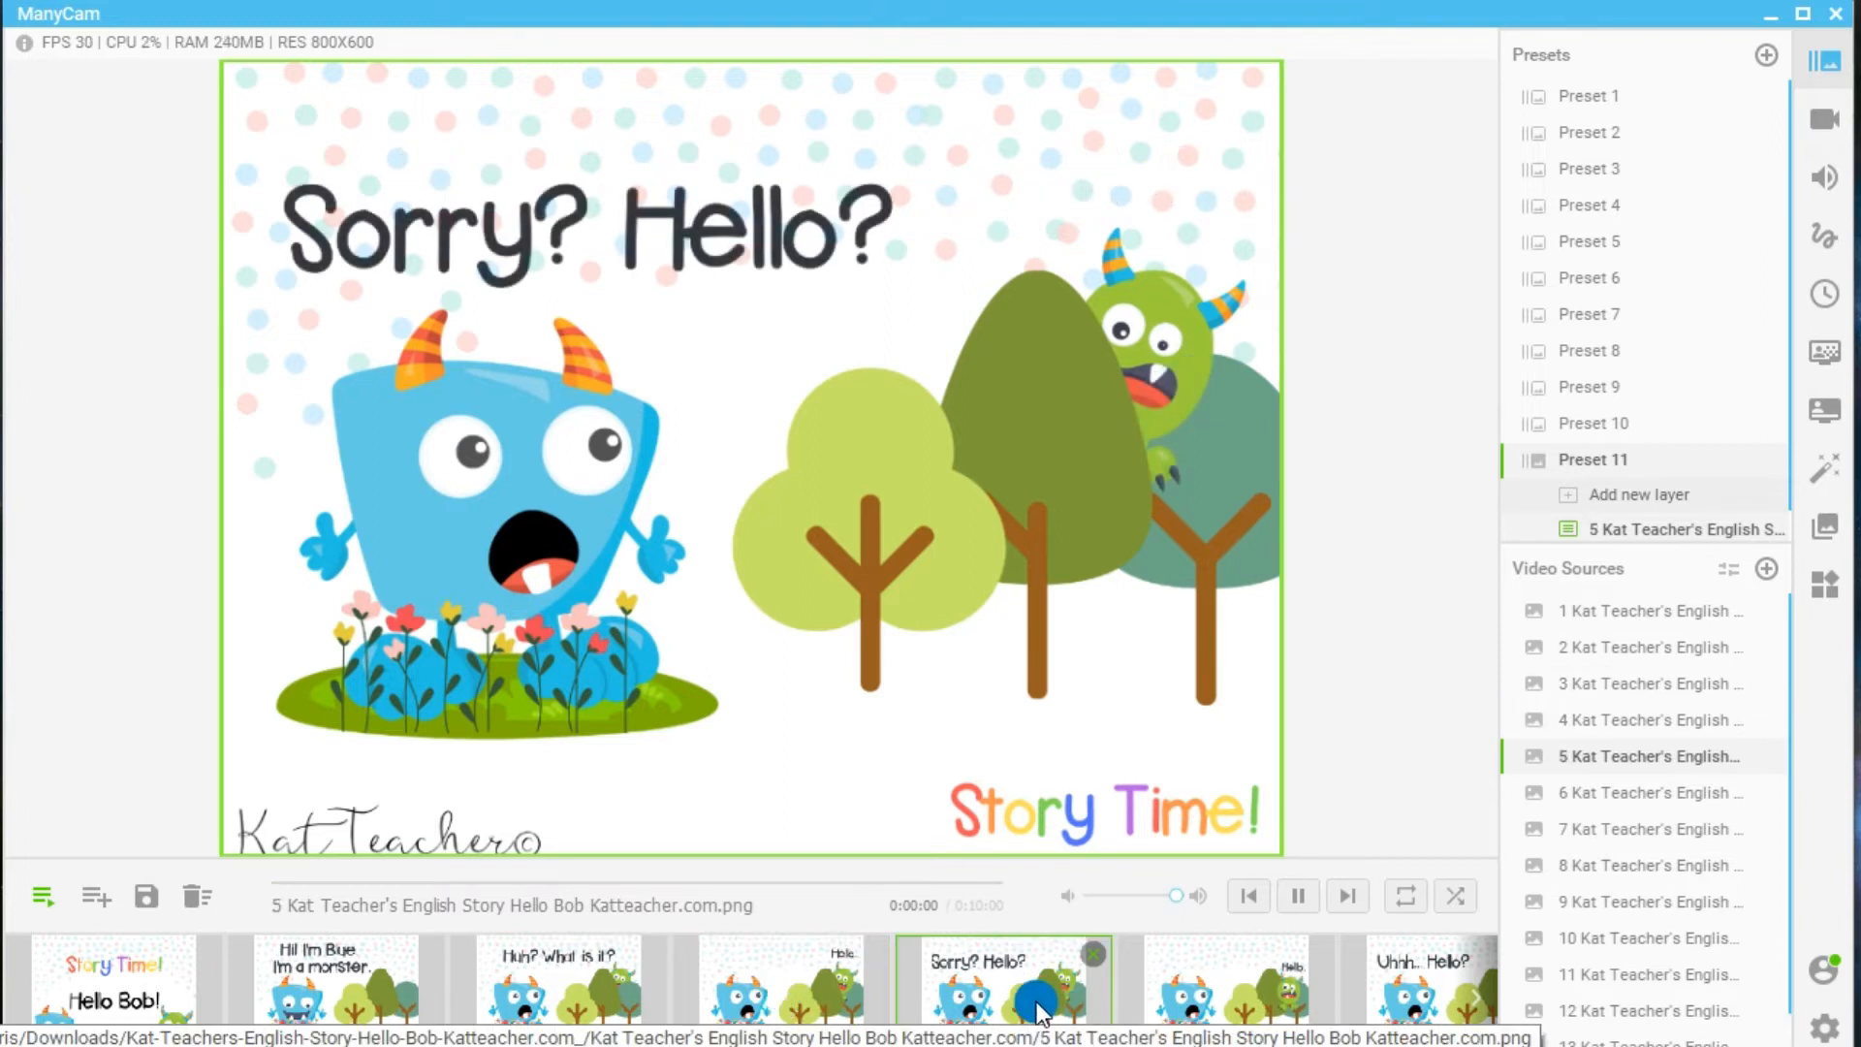
Continue presenting the Hello Bob story in the playlist with pages 6 to 10, one after another.
click(1196, 977)
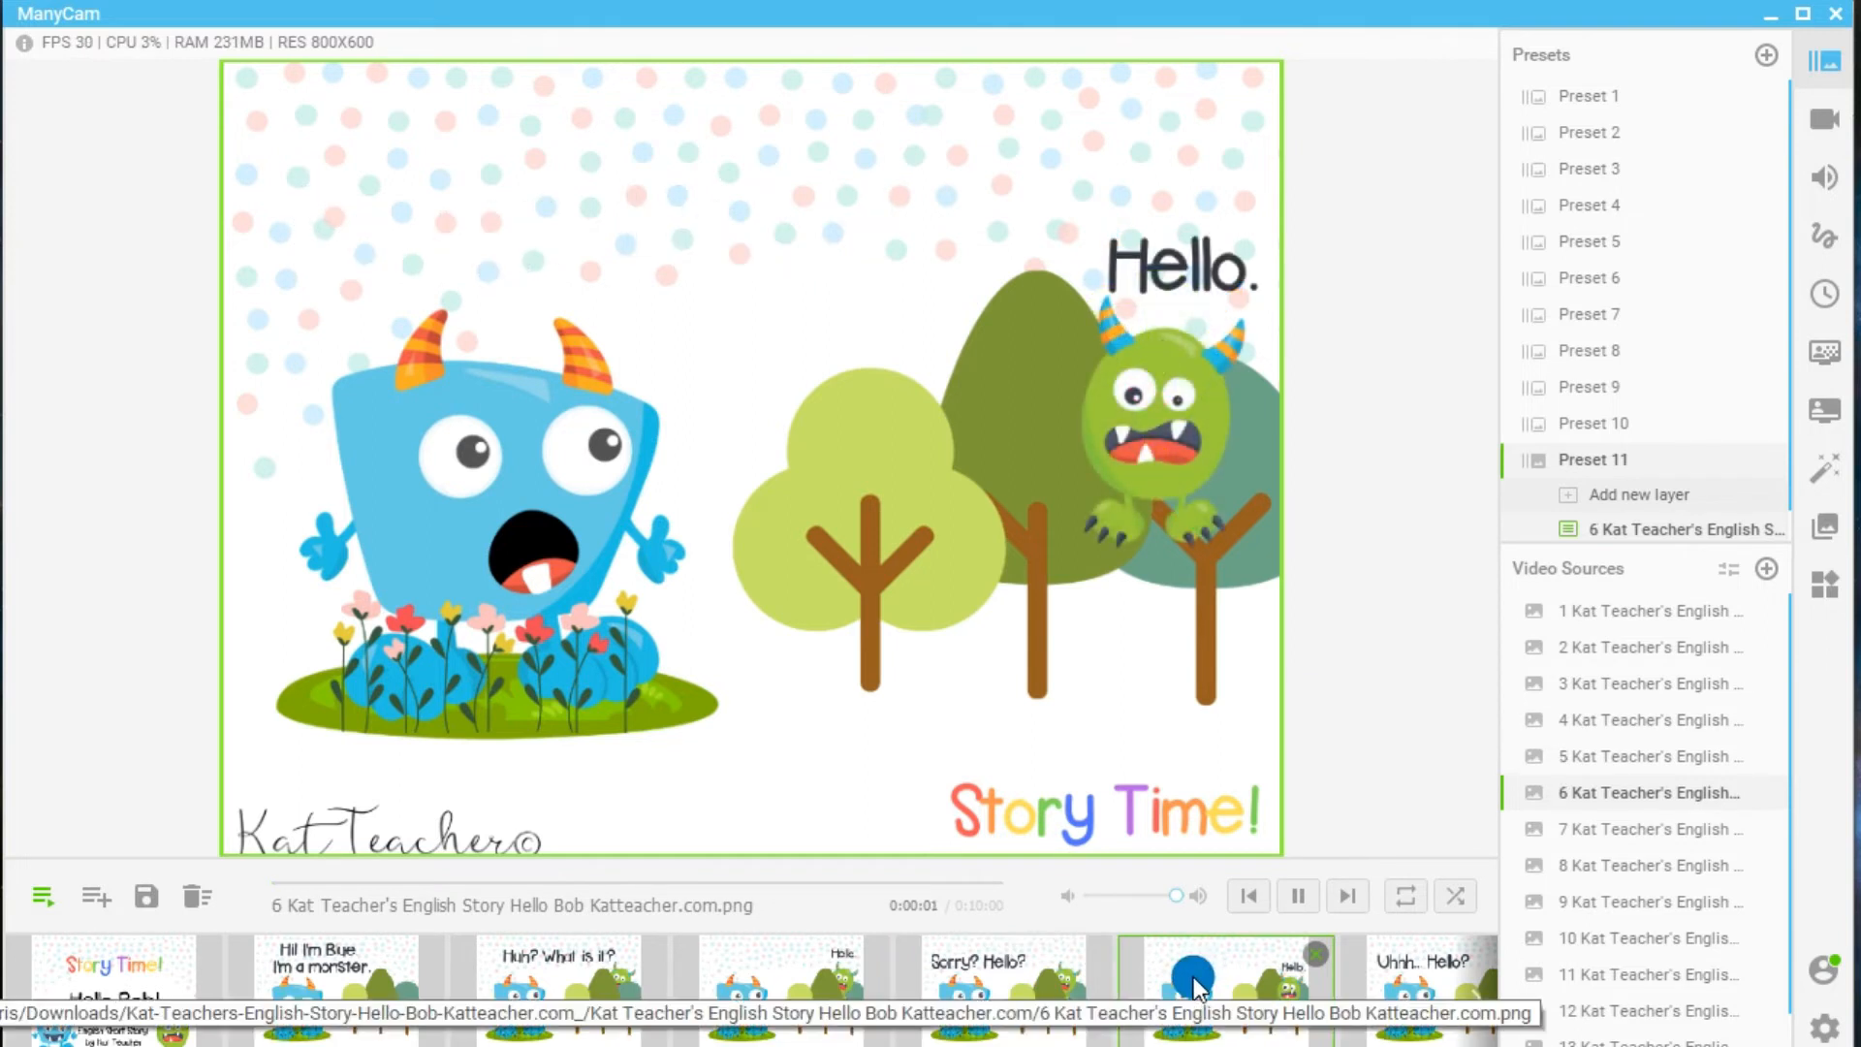
click(1379, 966)
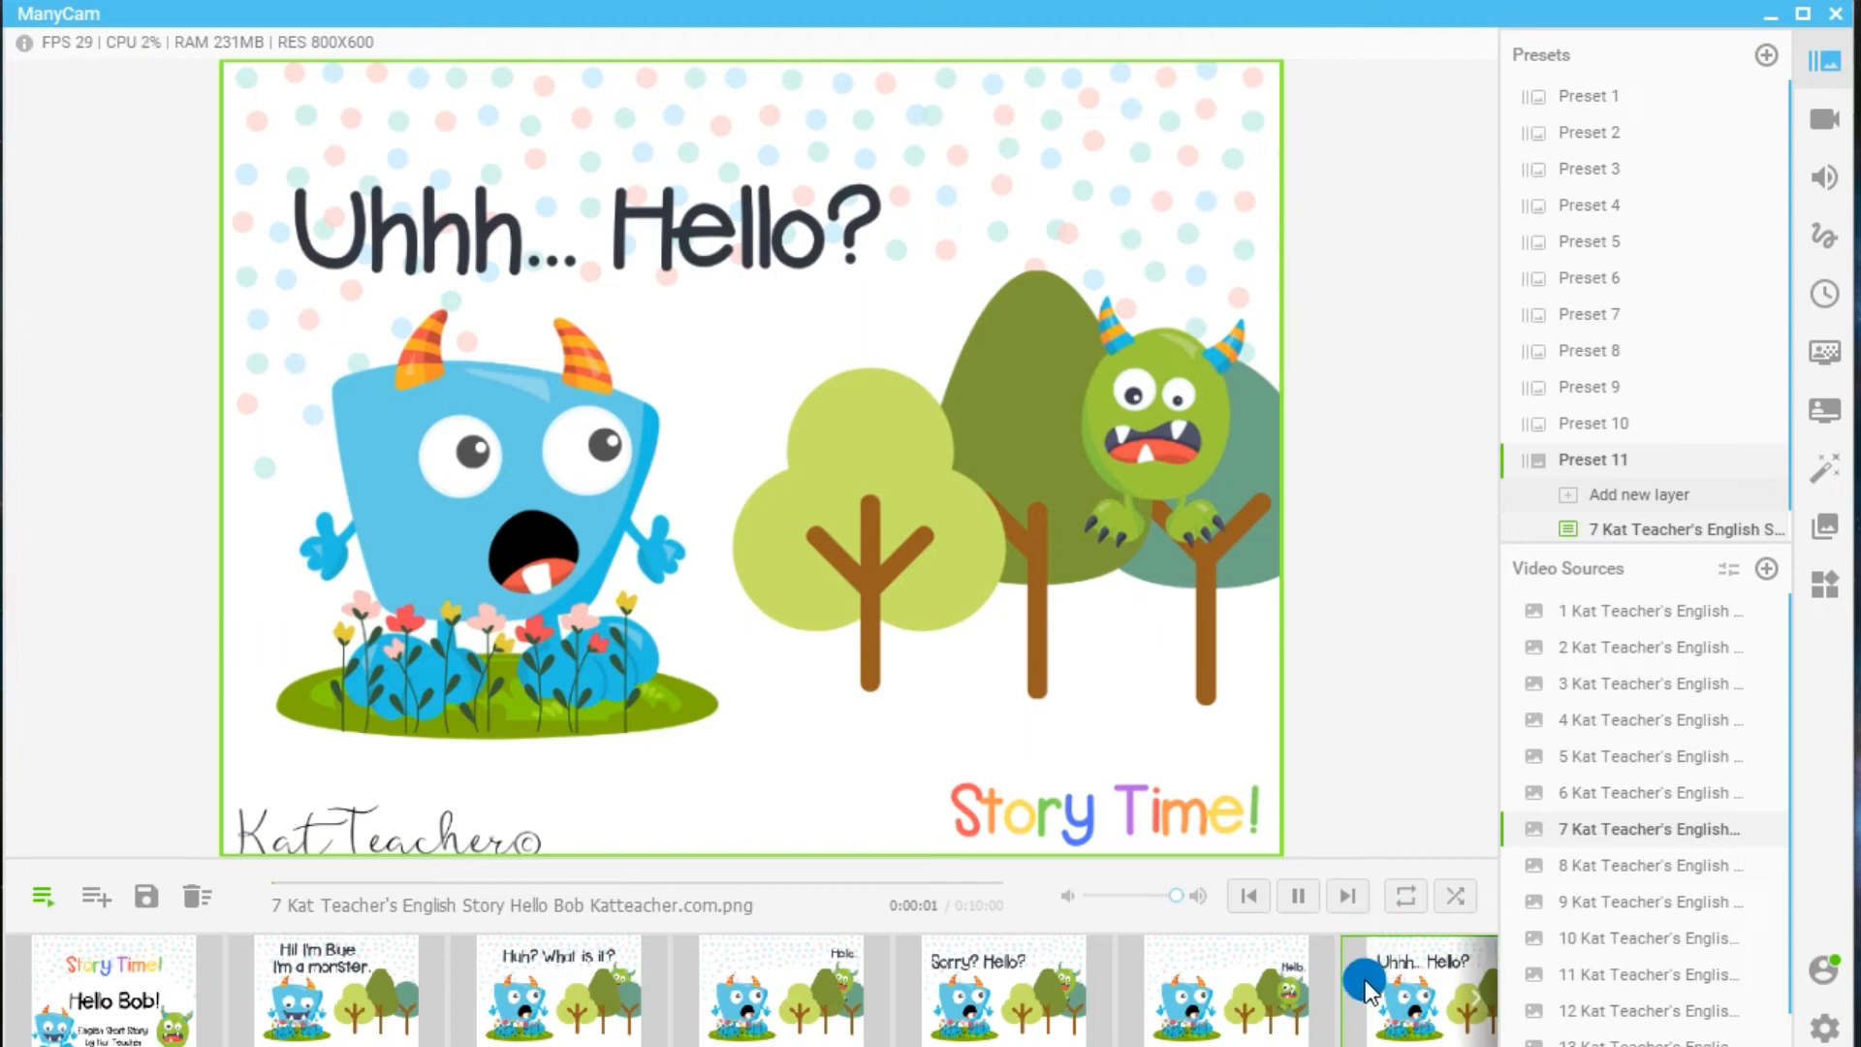
scroll(1363, 984, down, 3)
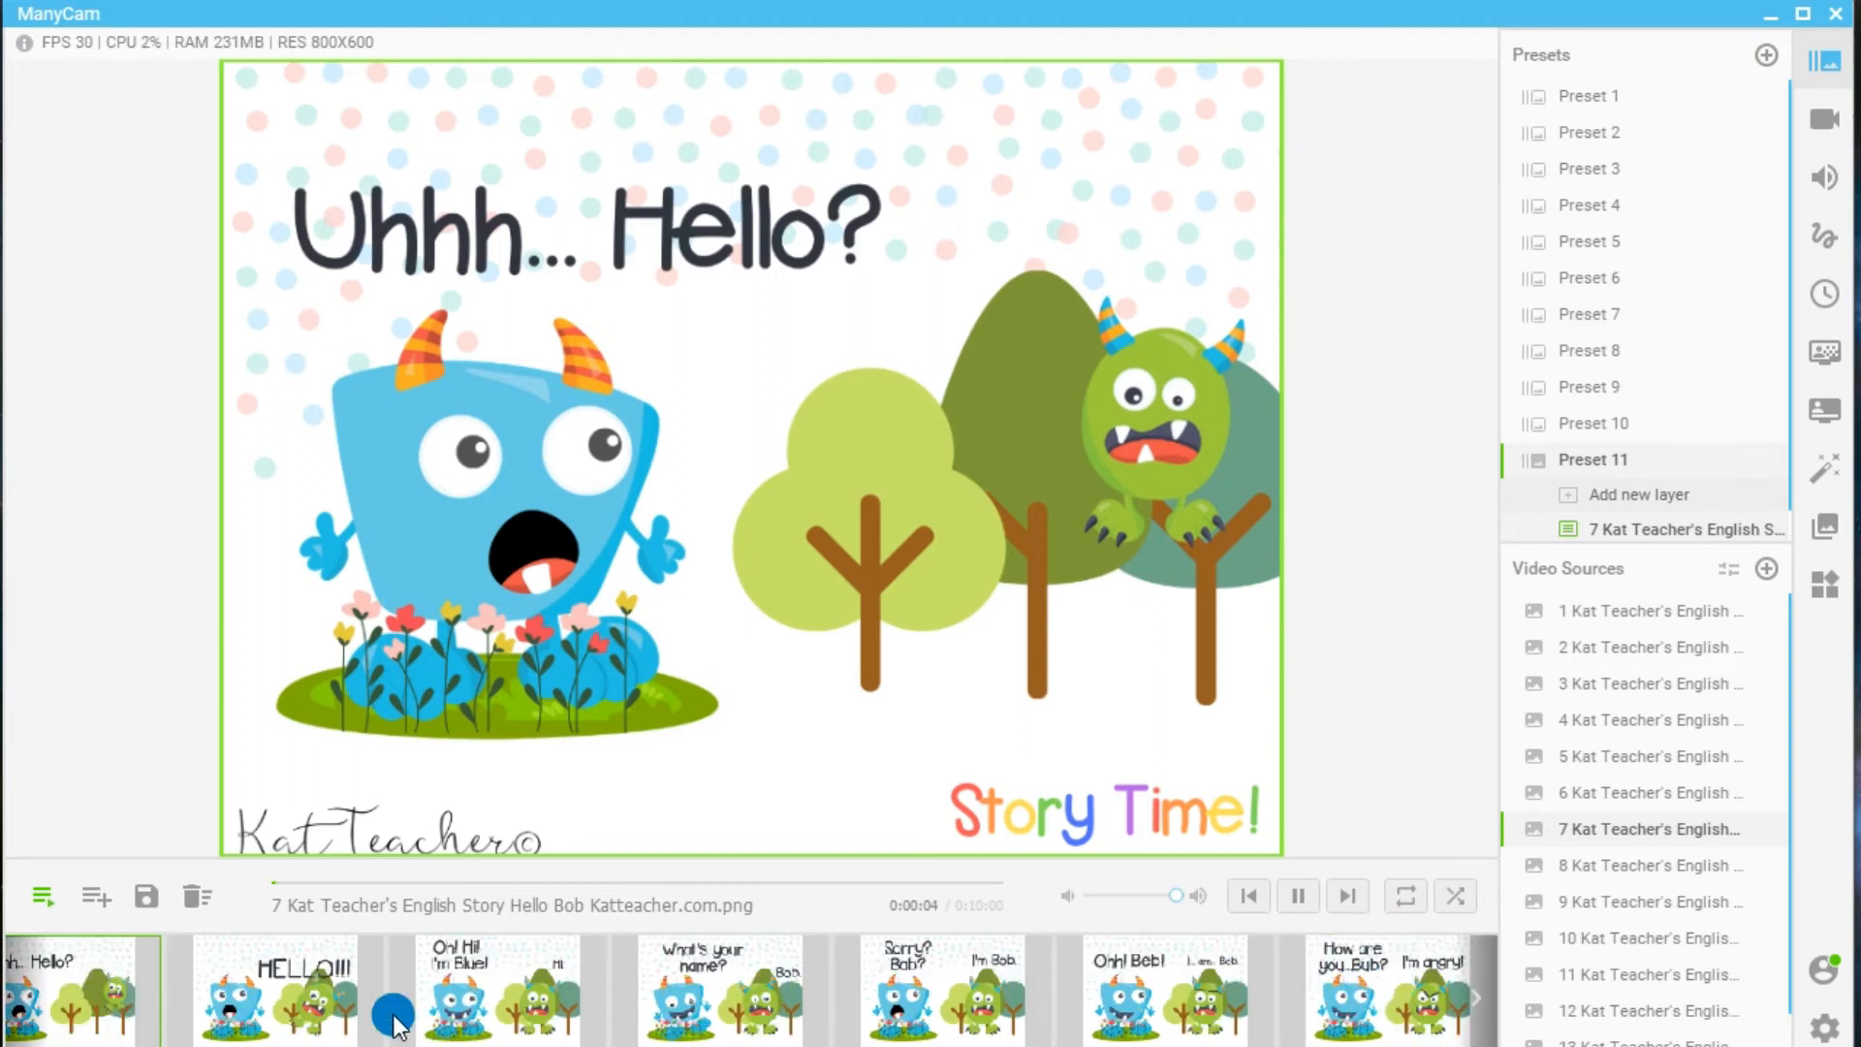
click(298, 1008)
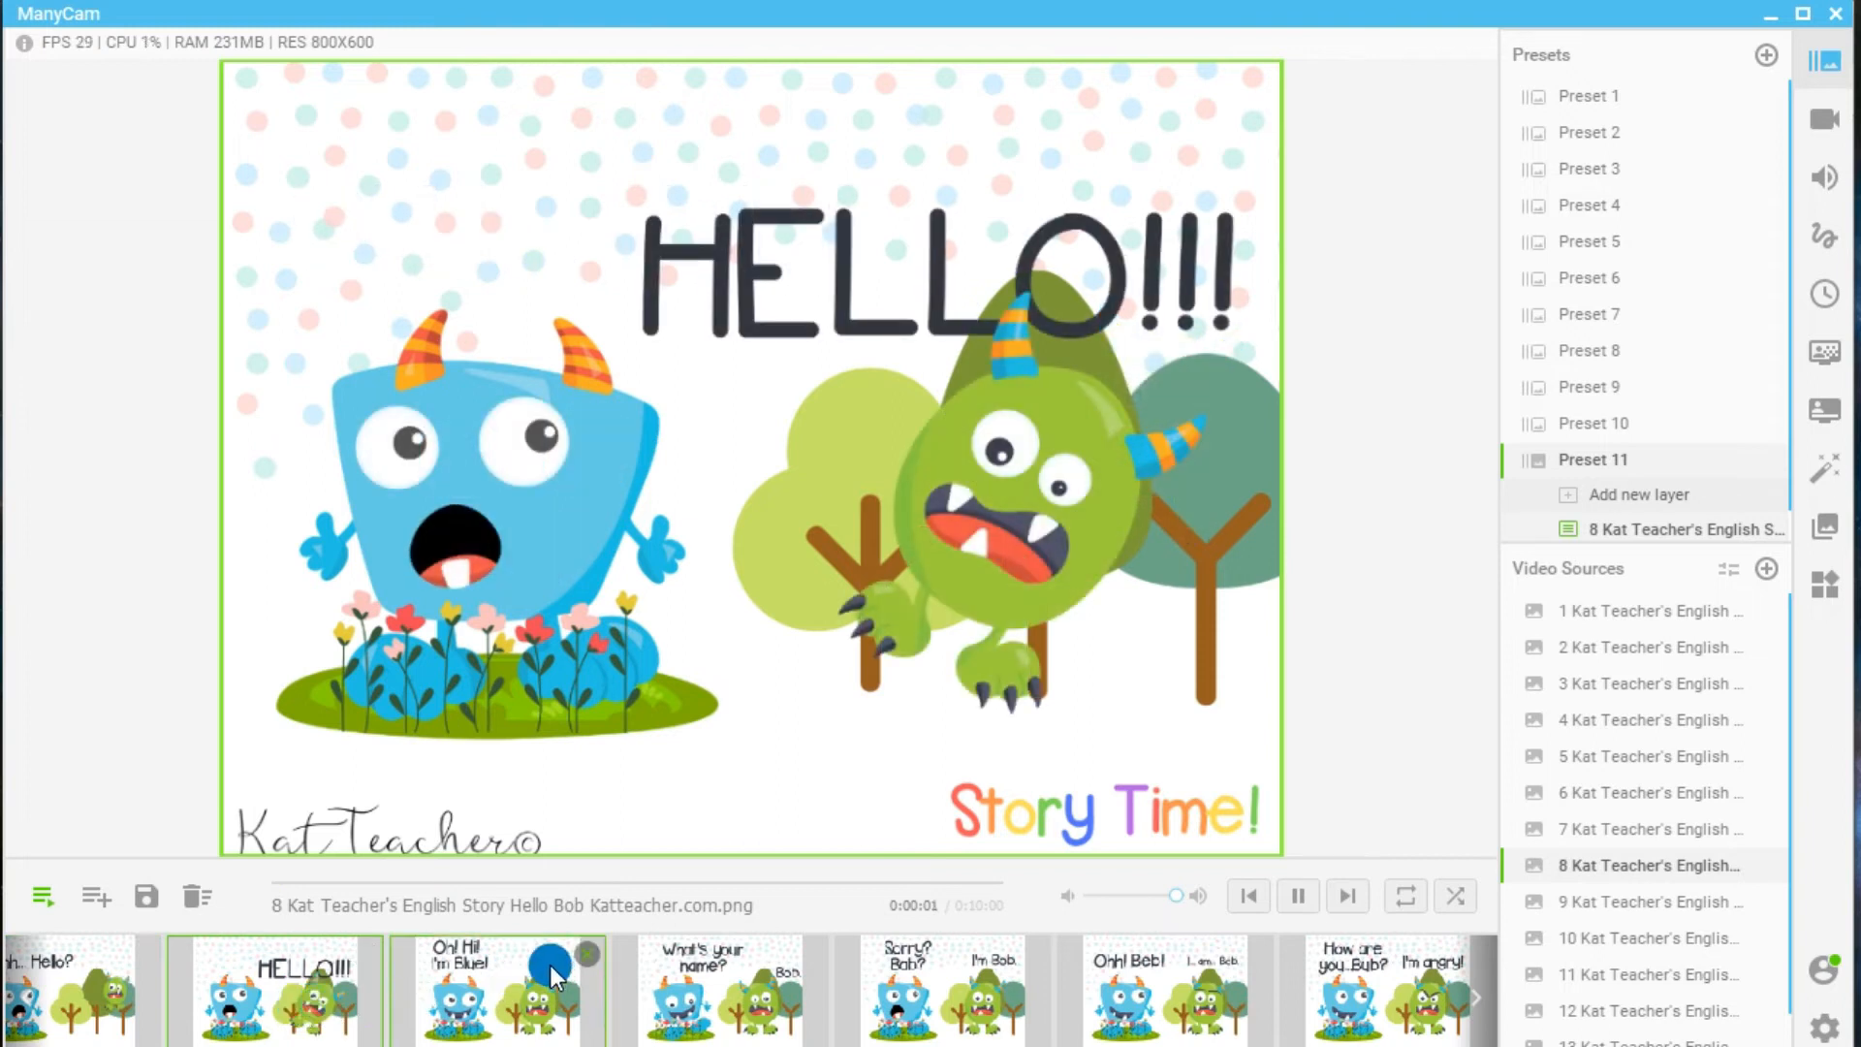
click(506, 978)
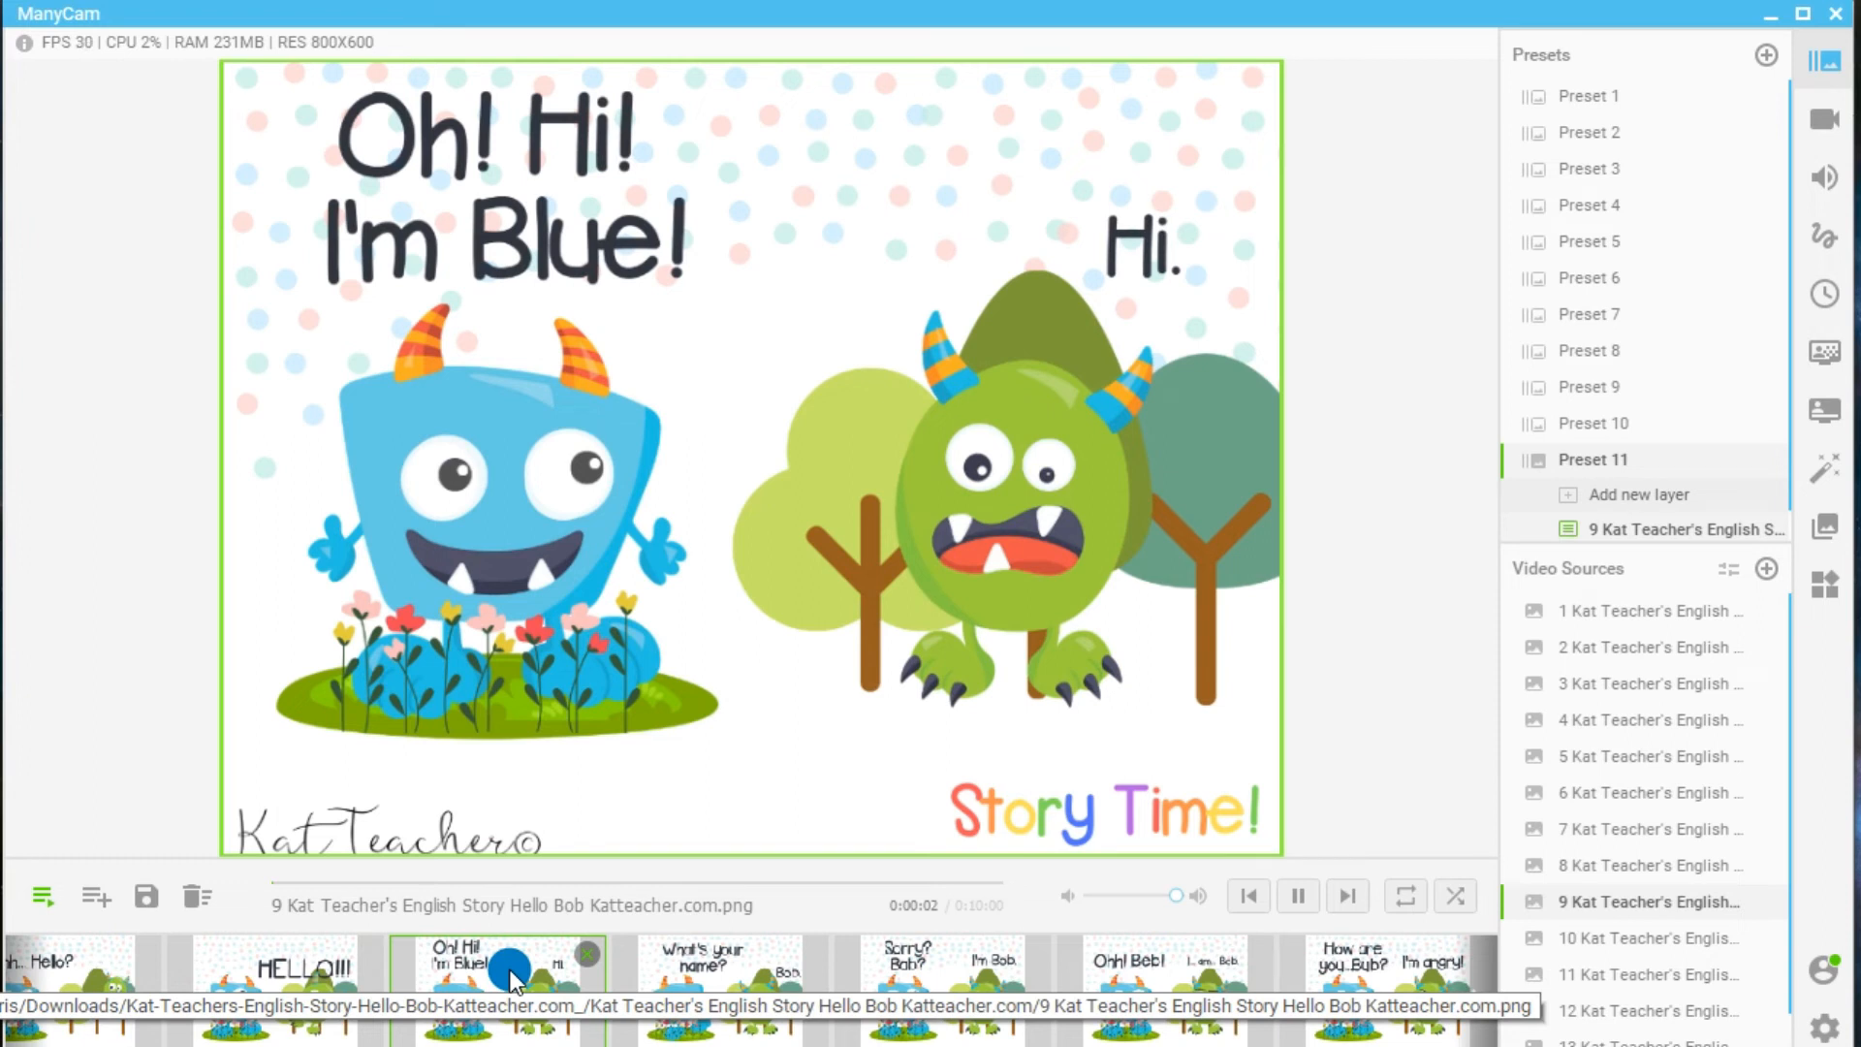
click(670, 966)
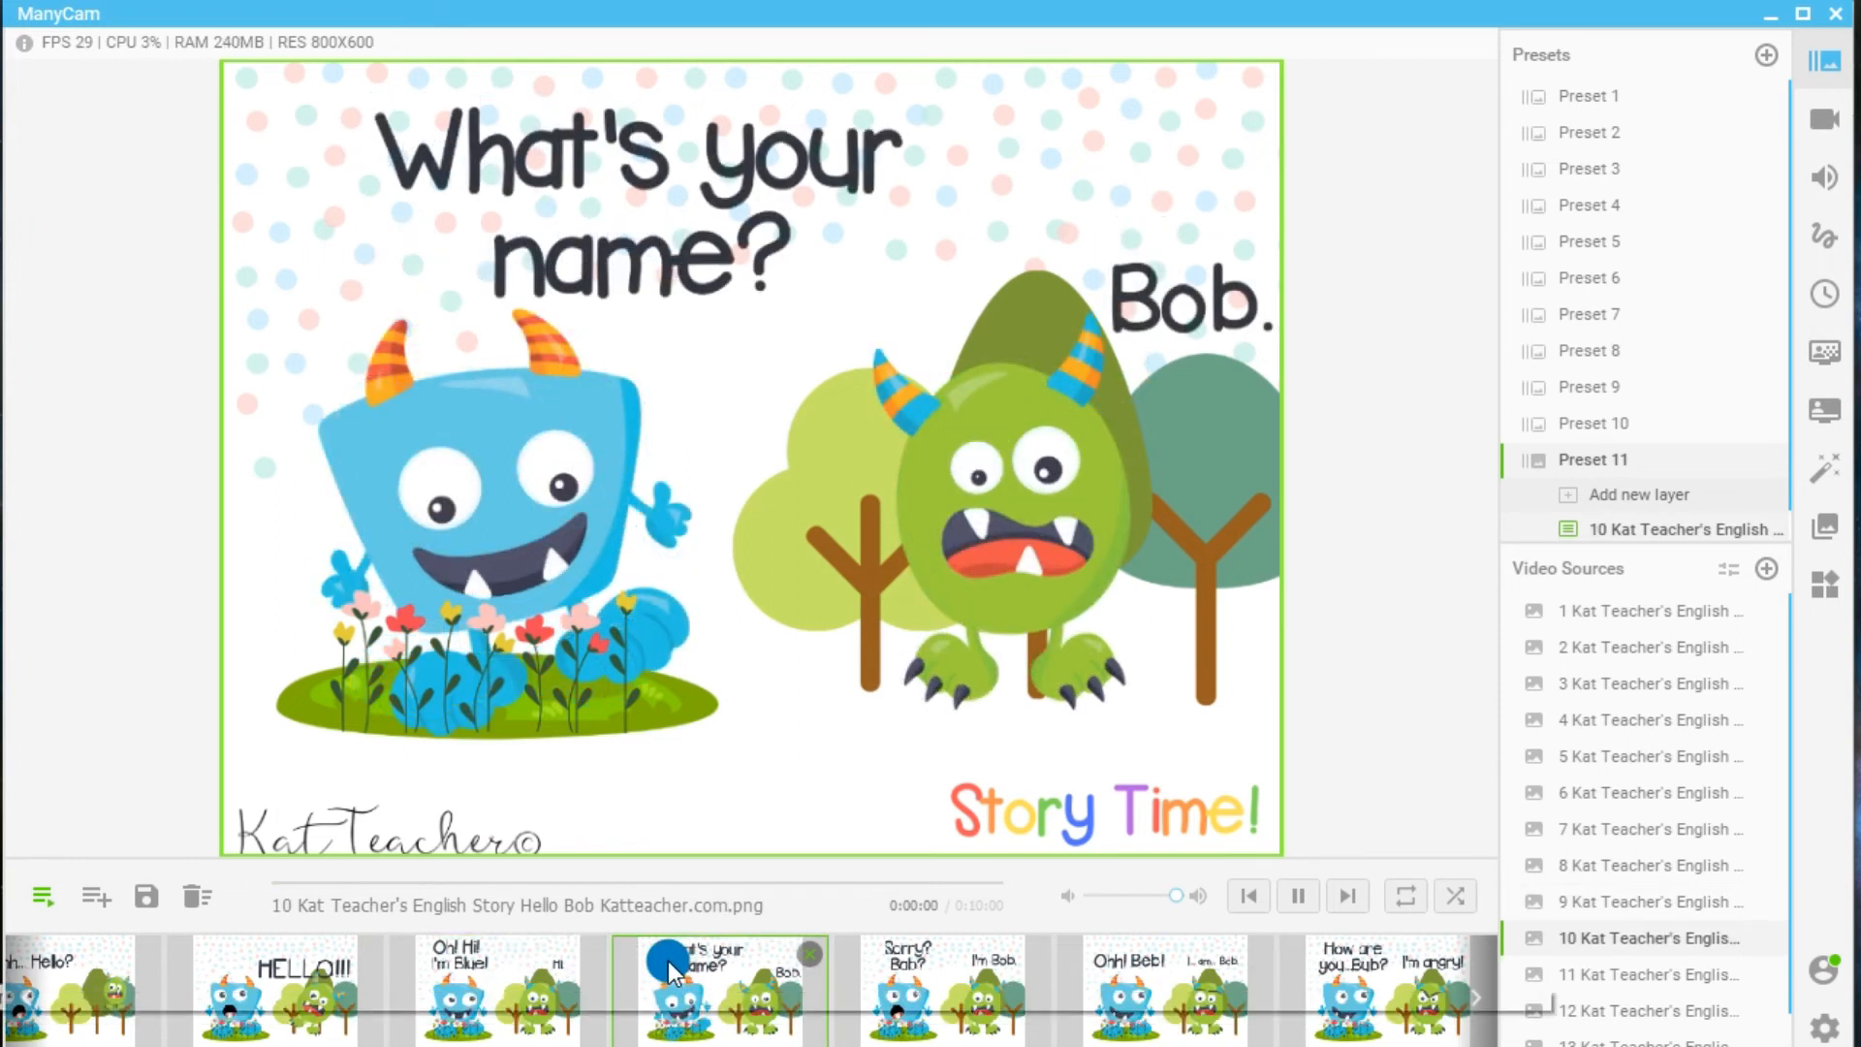
Present story pages 11 to 14 in order, ending on the "Run!!" page.
click(946, 997)
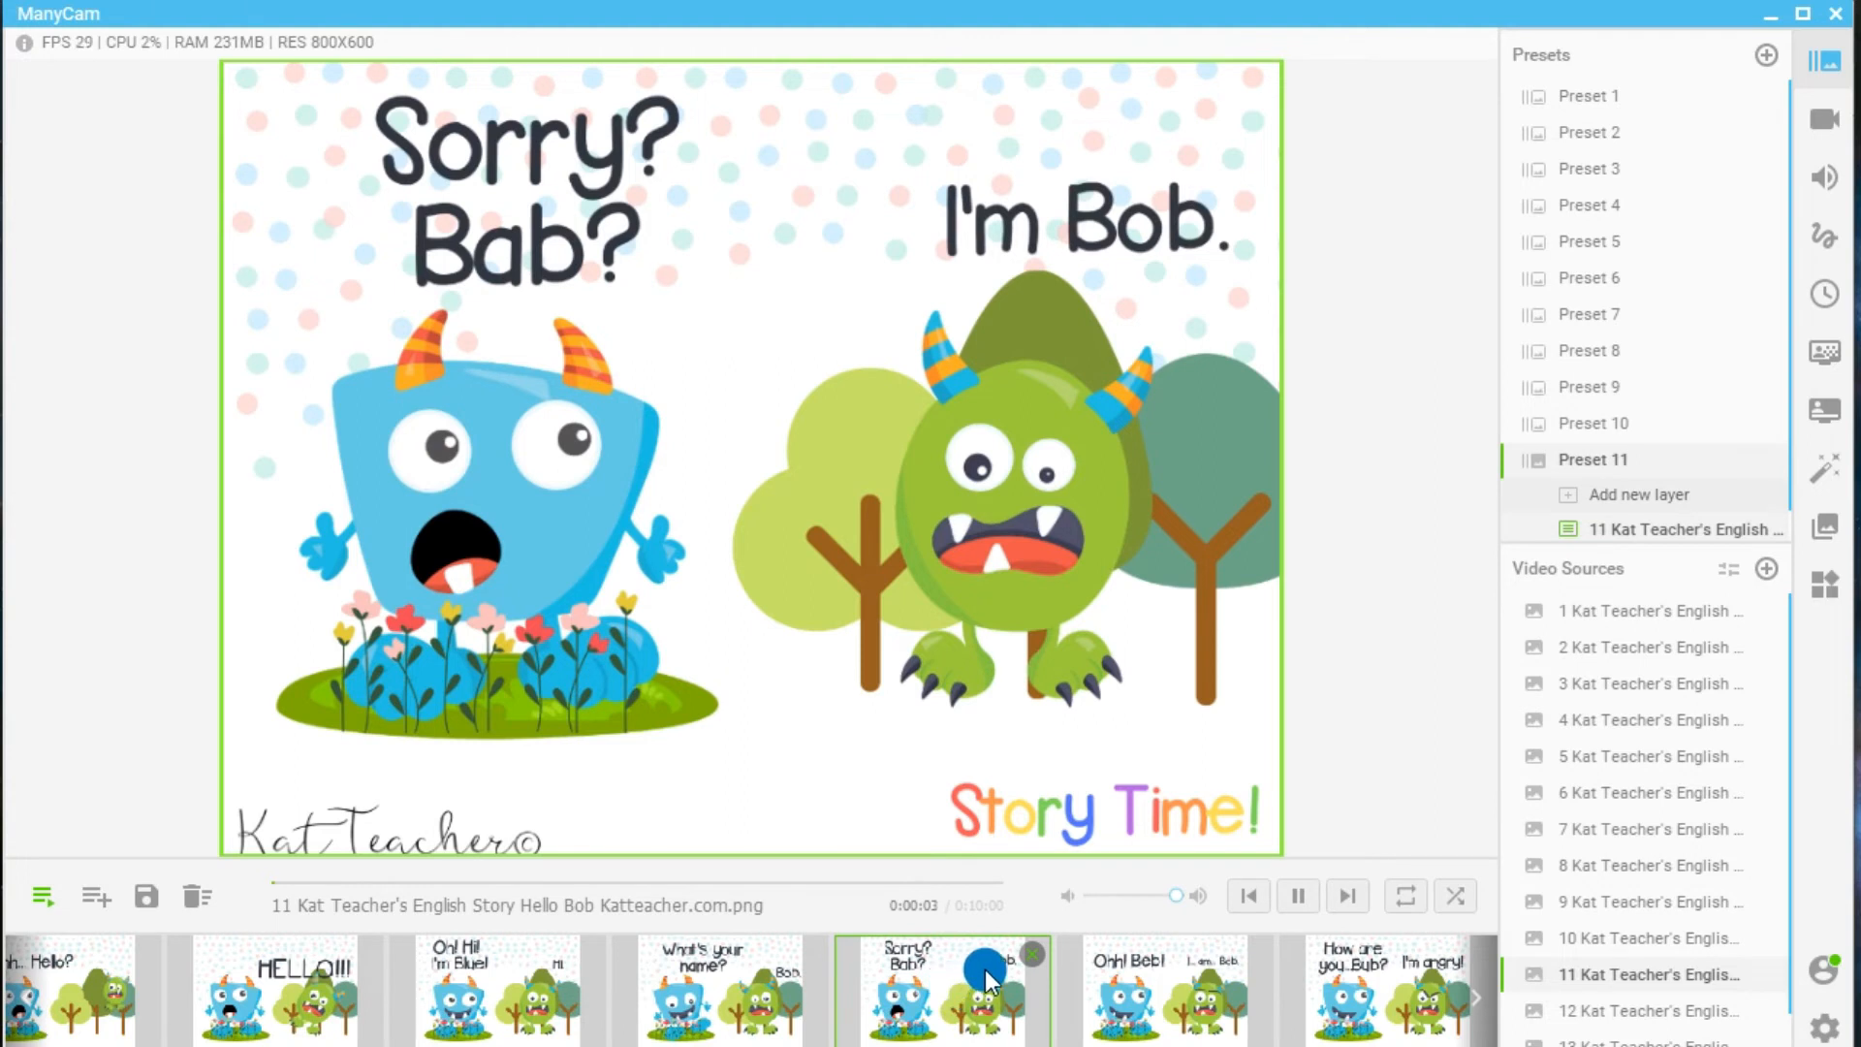
click(1115, 987)
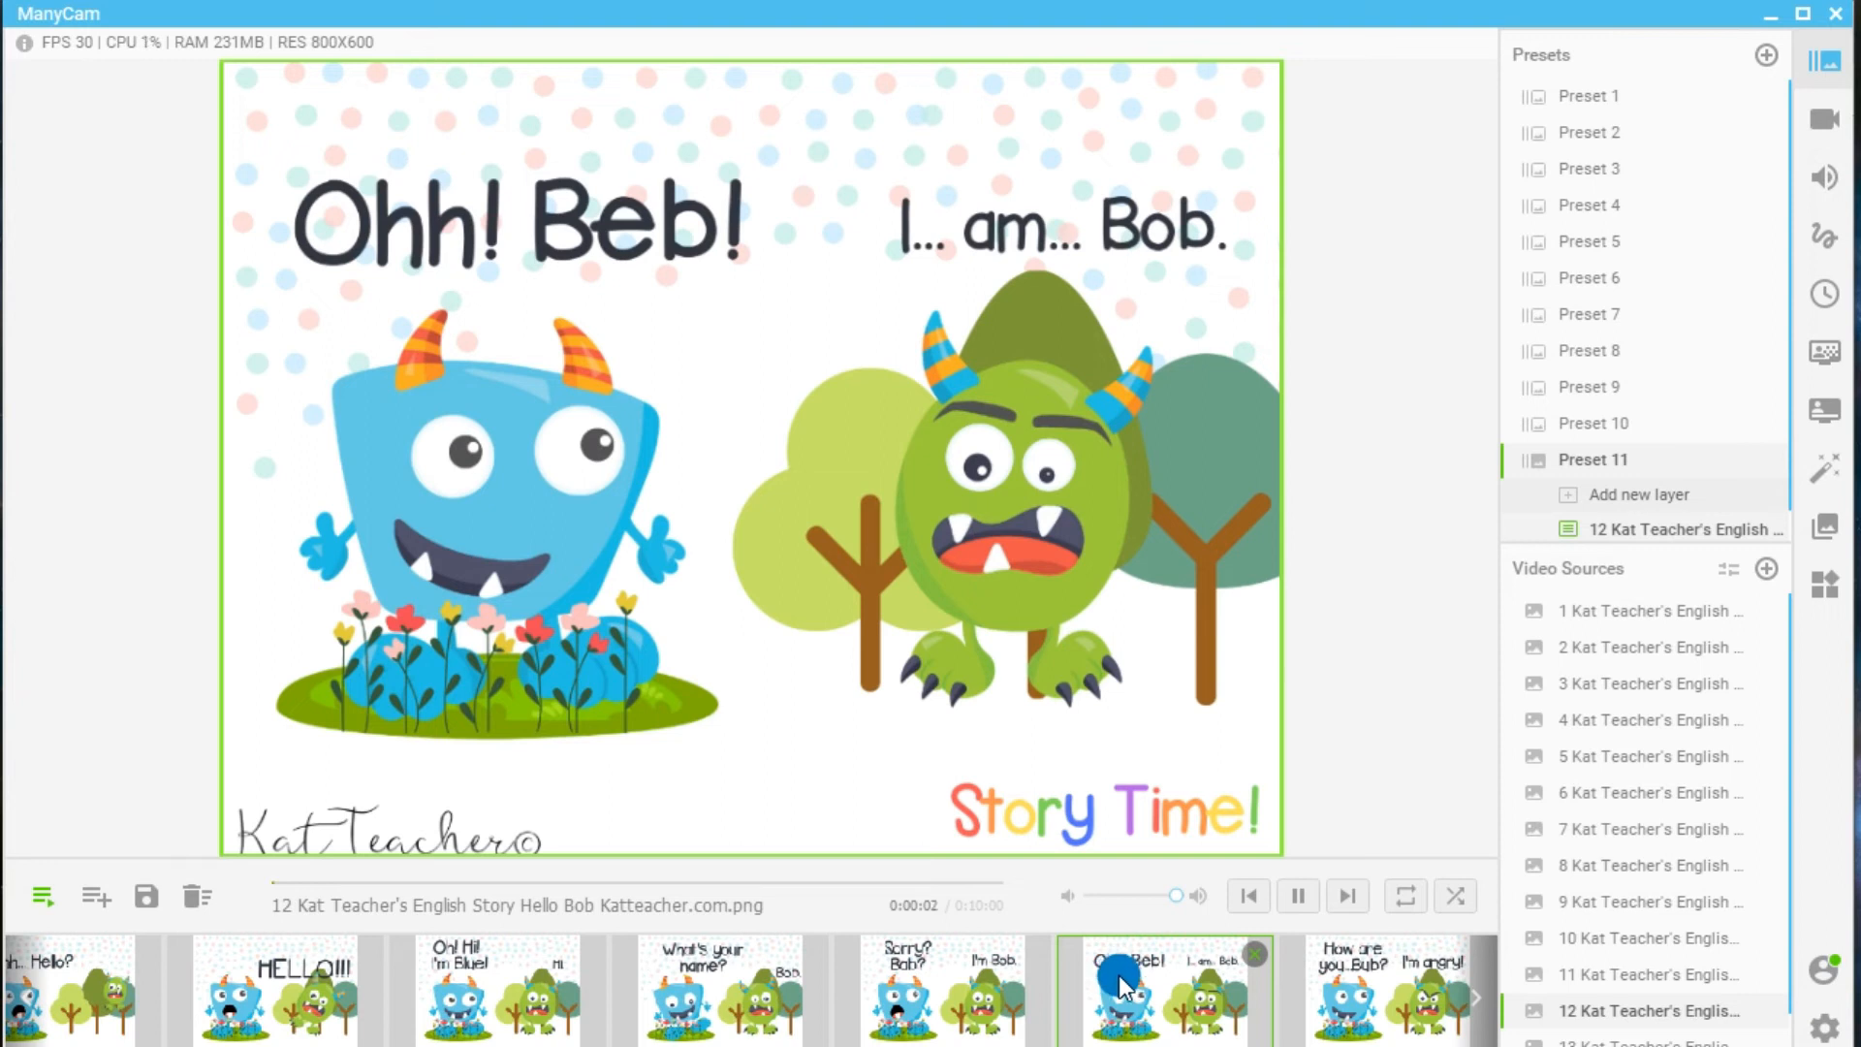
click(1367, 1006)
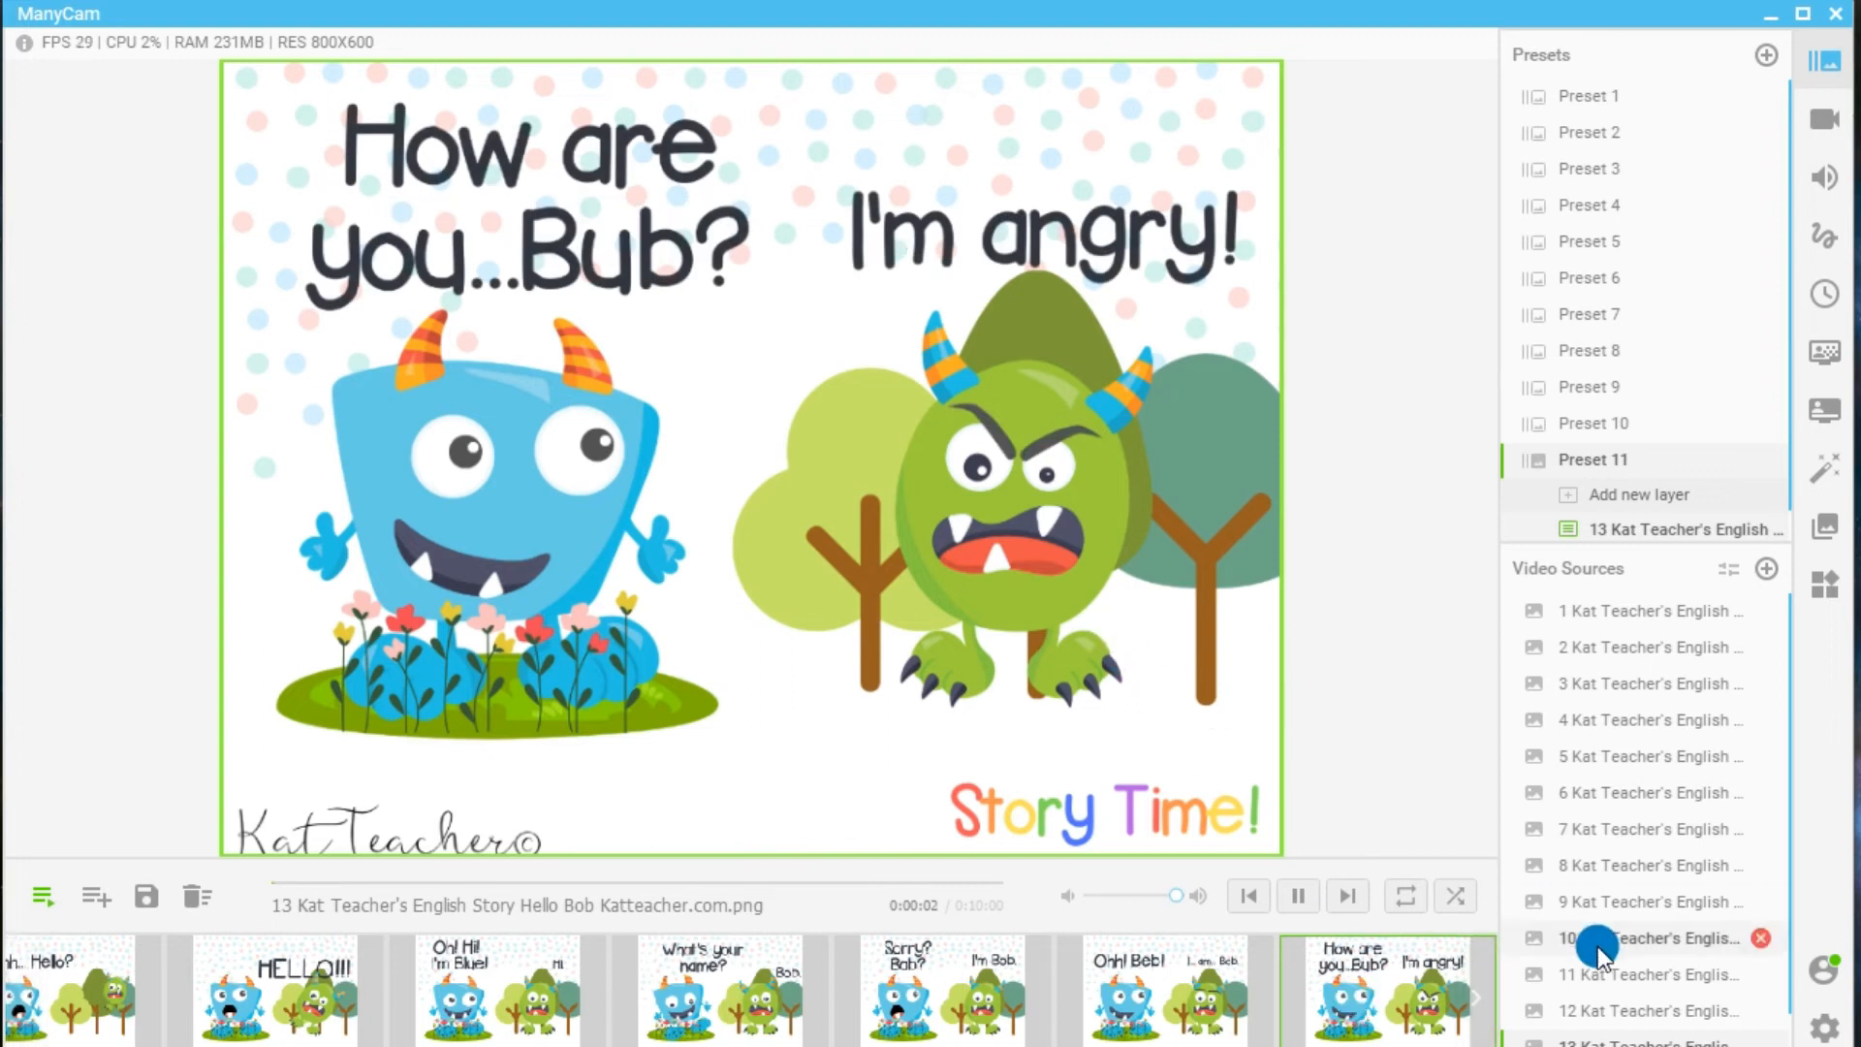
click(1477, 996)
click(1160, 998)
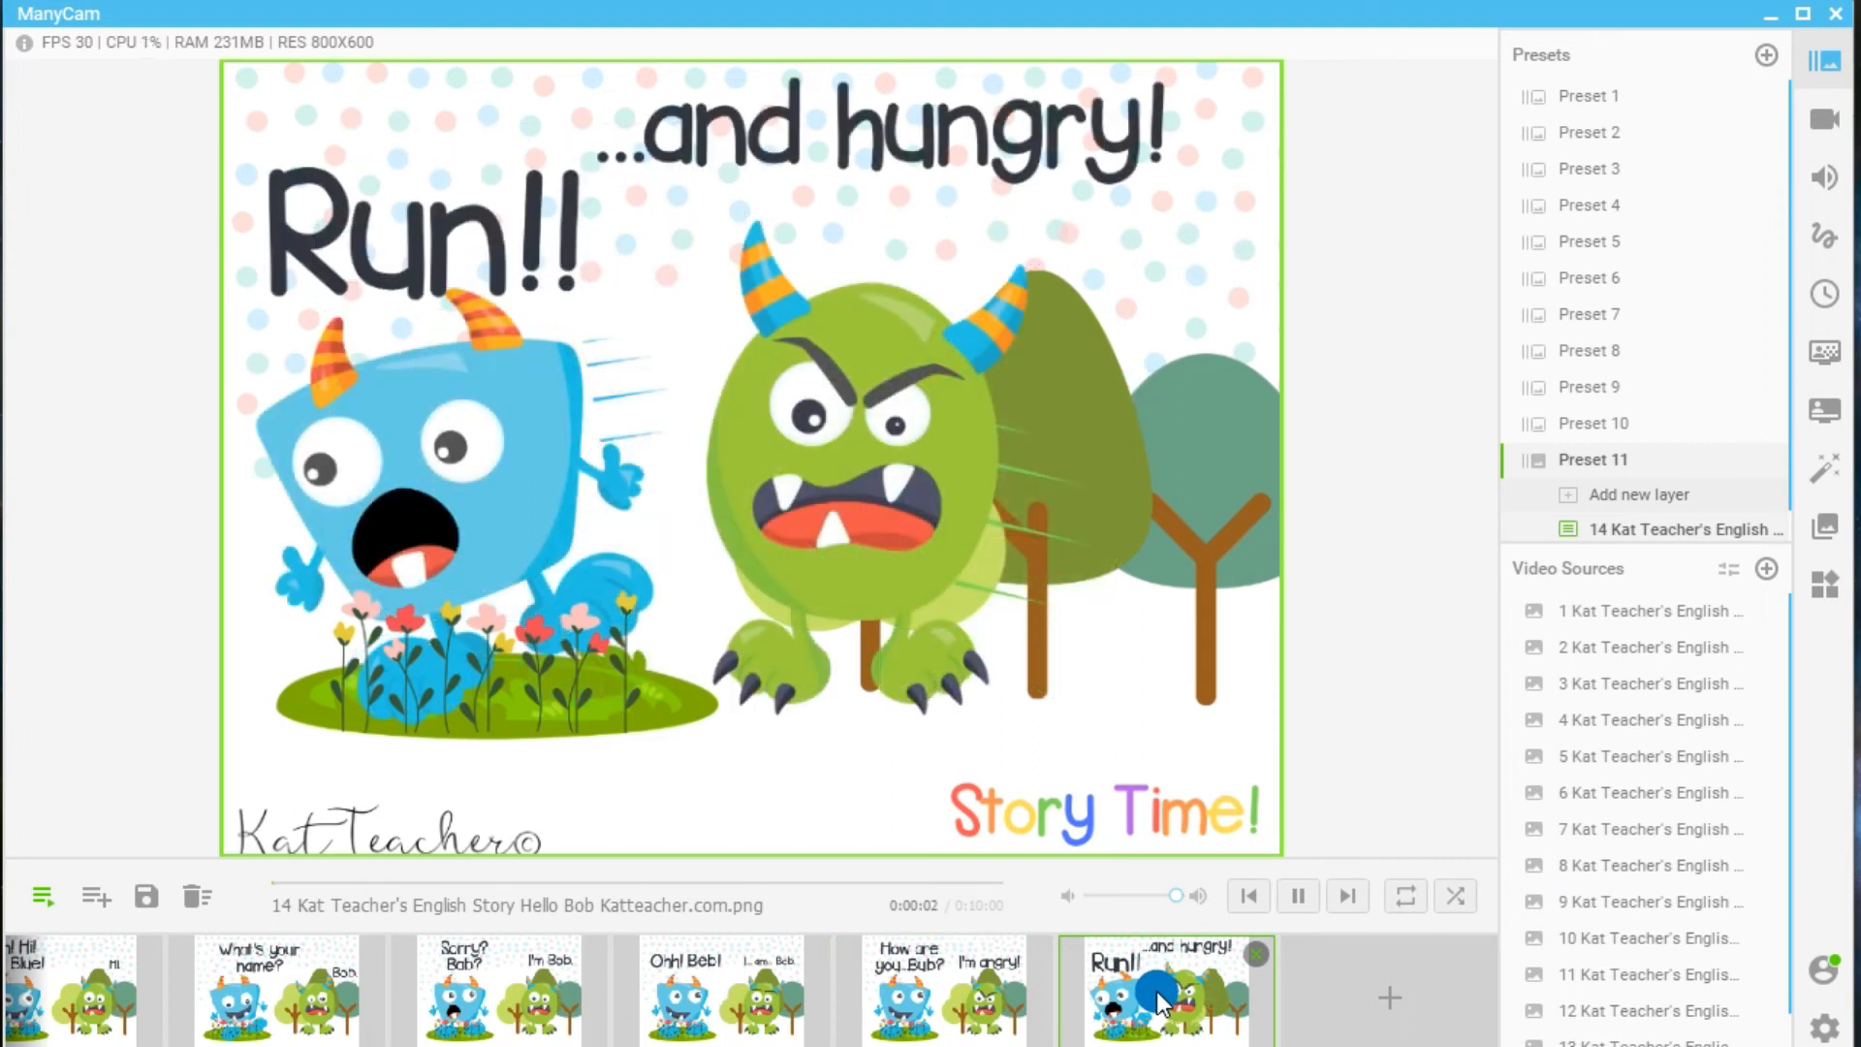
Leave the playlist for the presets view, show Preset 10's English Time background and switch back to Preset 11.
click(41, 904)
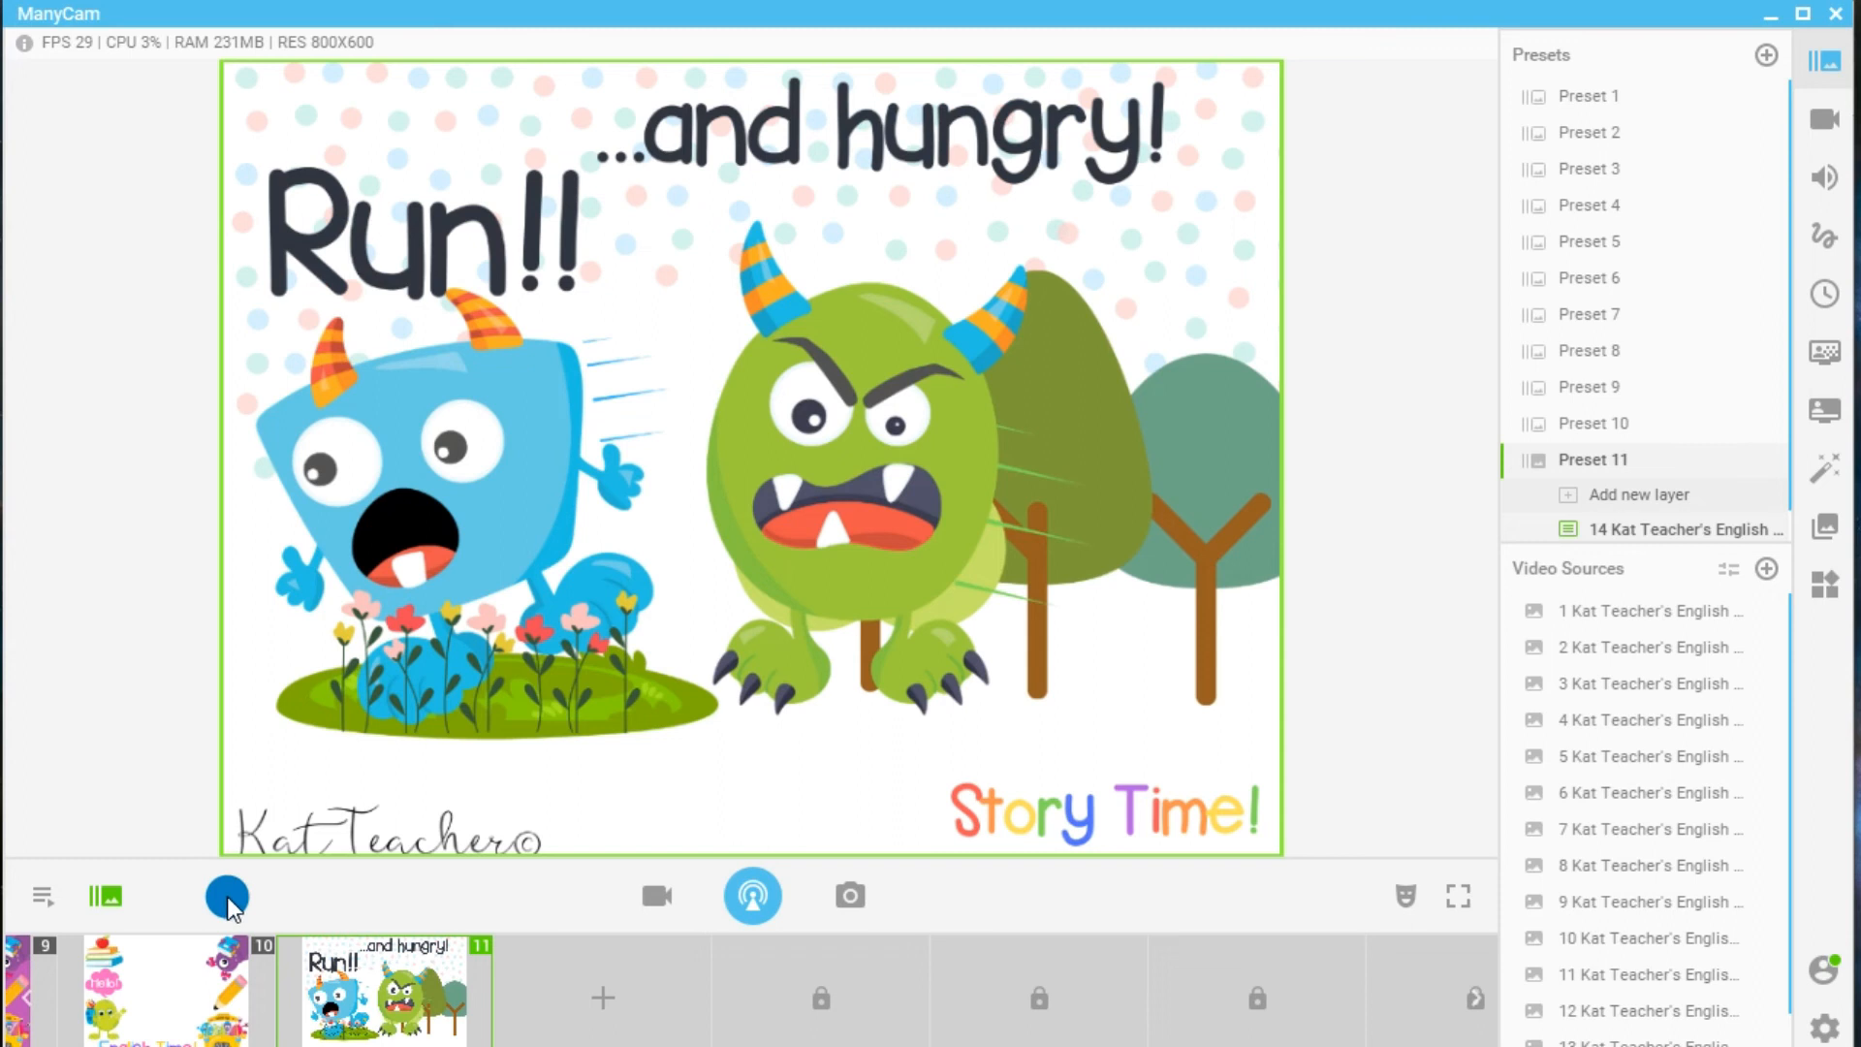
click(163, 981)
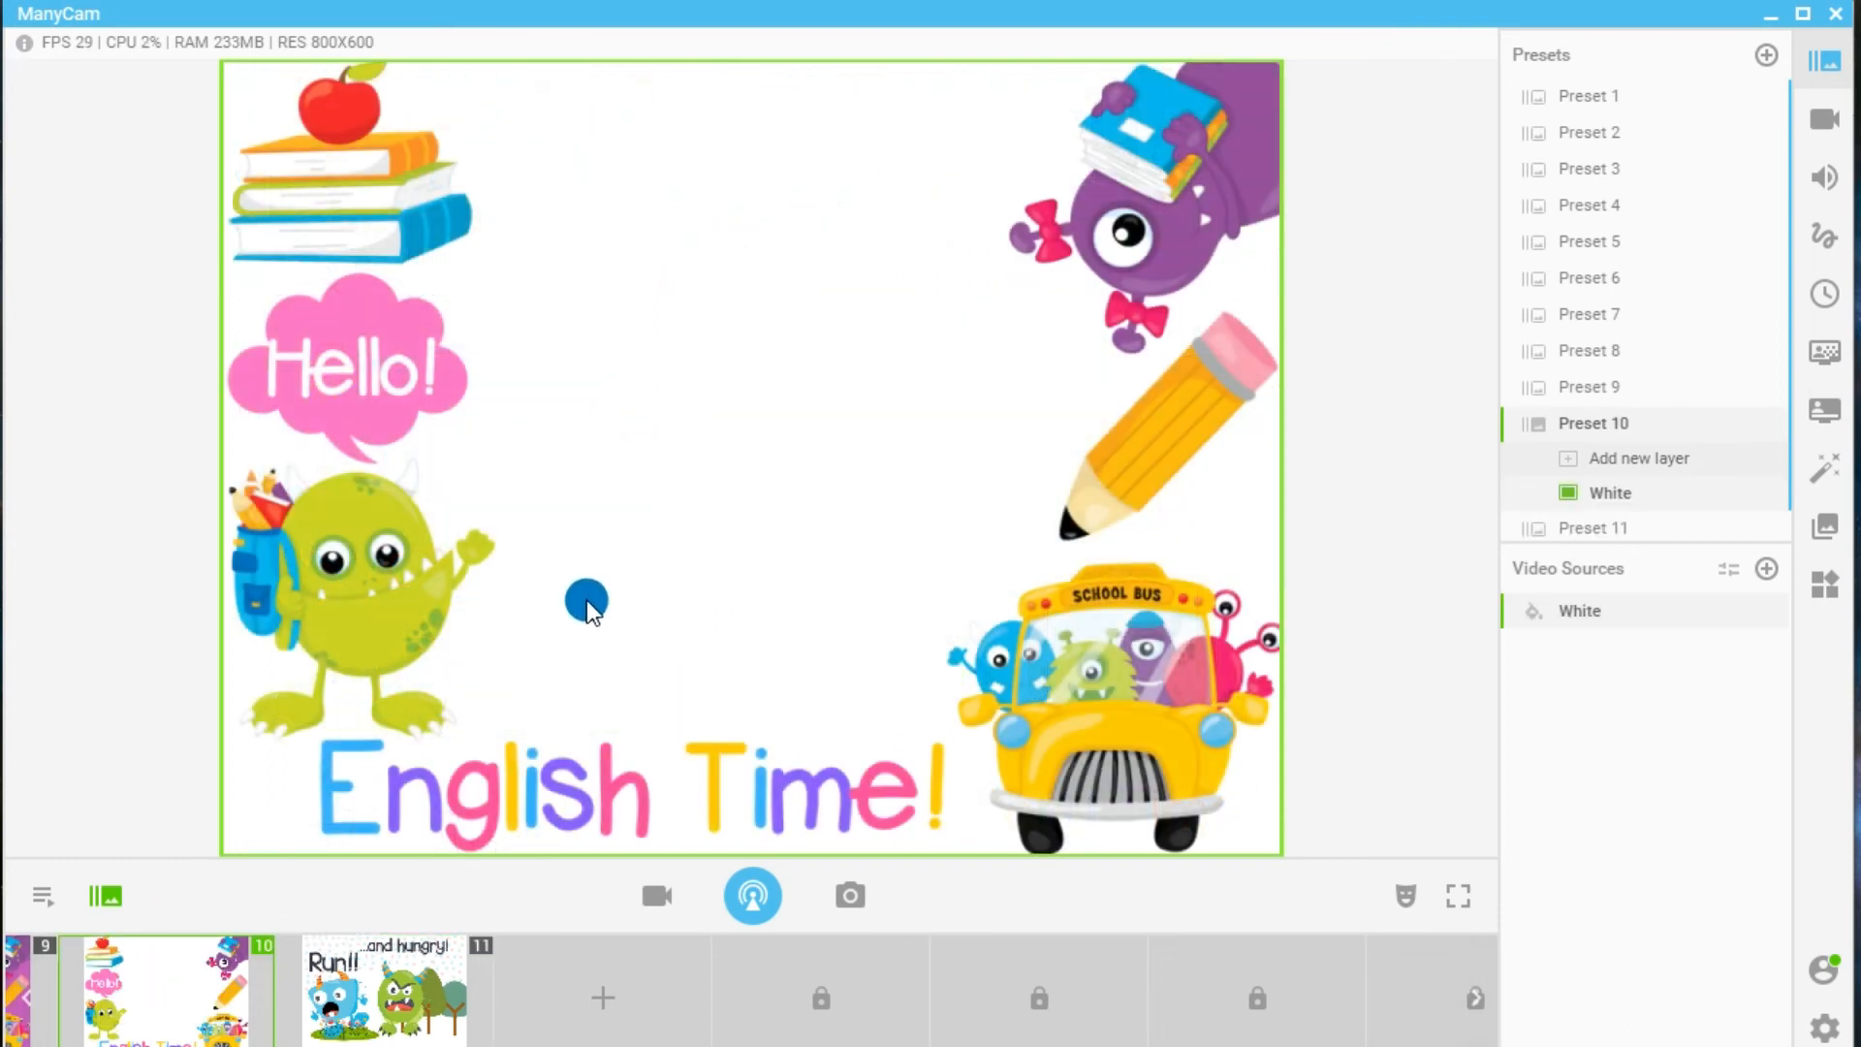
click(387, 974)
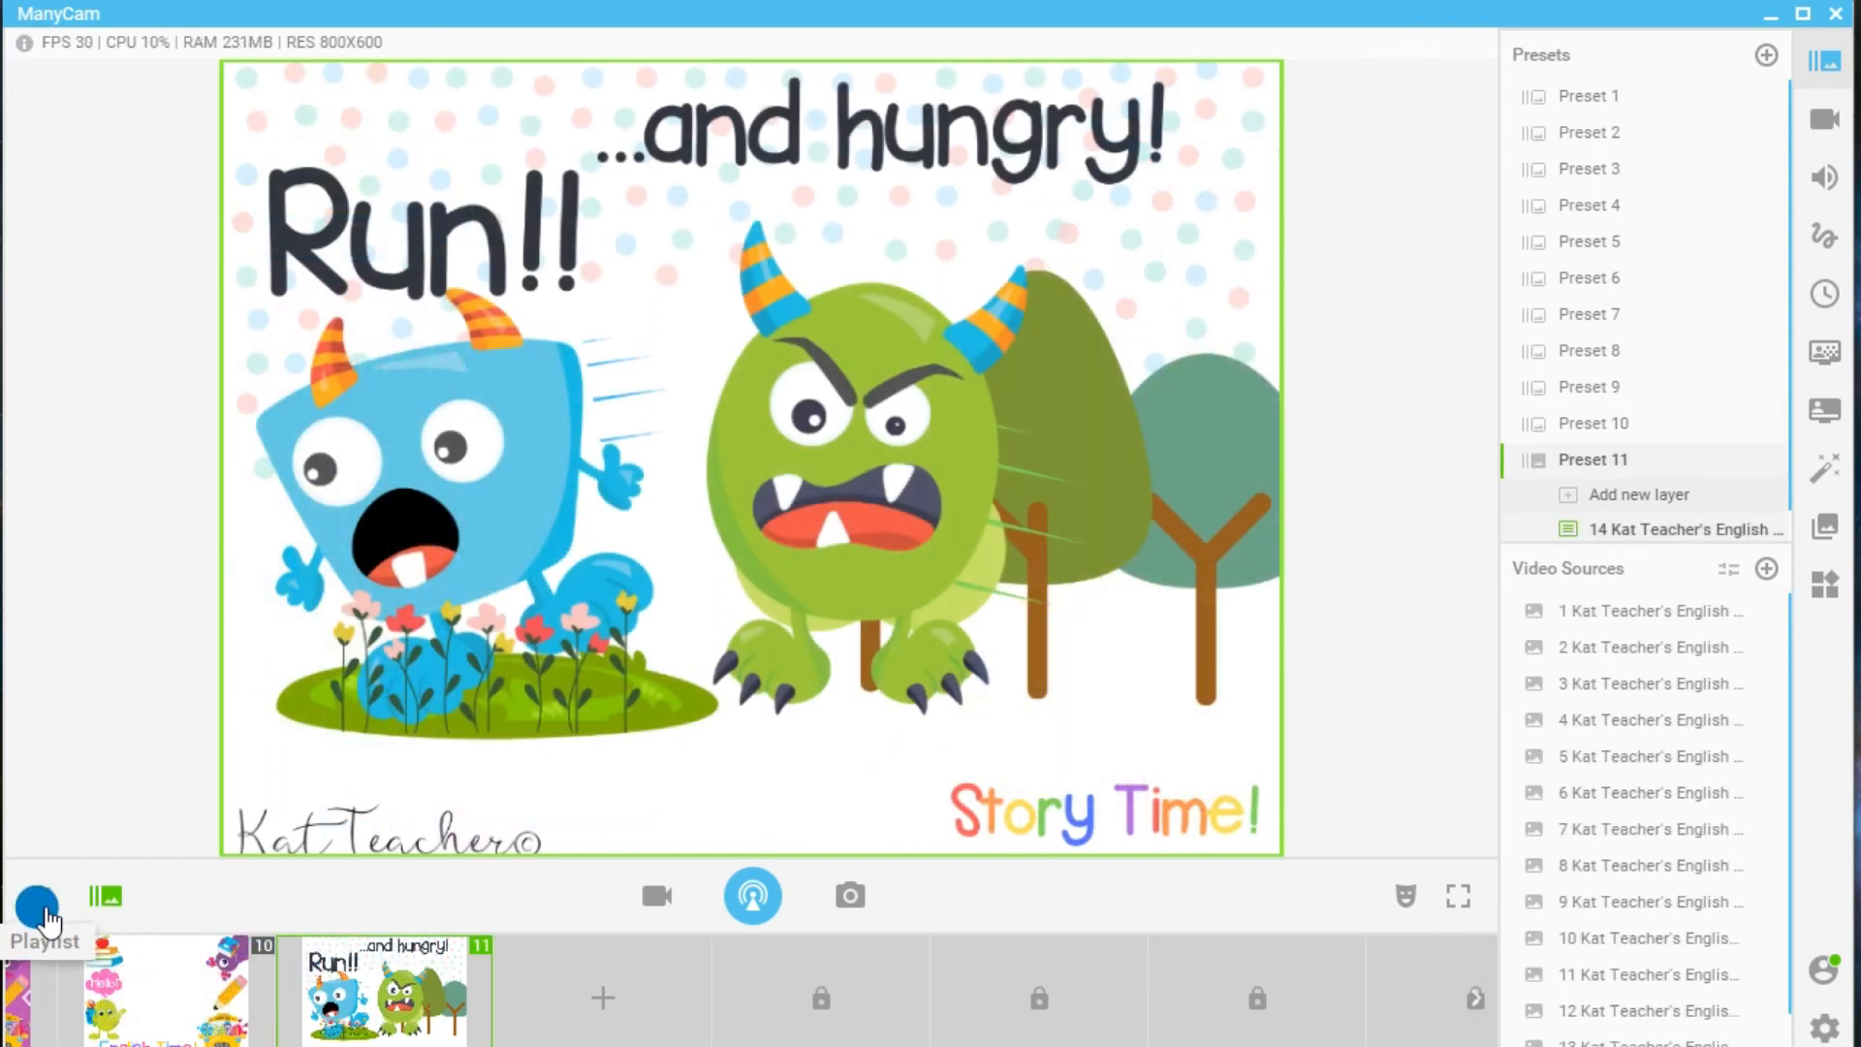
Reopen Preset 11's playlist, present the story from the title page through page 4 and pause playback there.
click(42, 916)
click(154, 969)
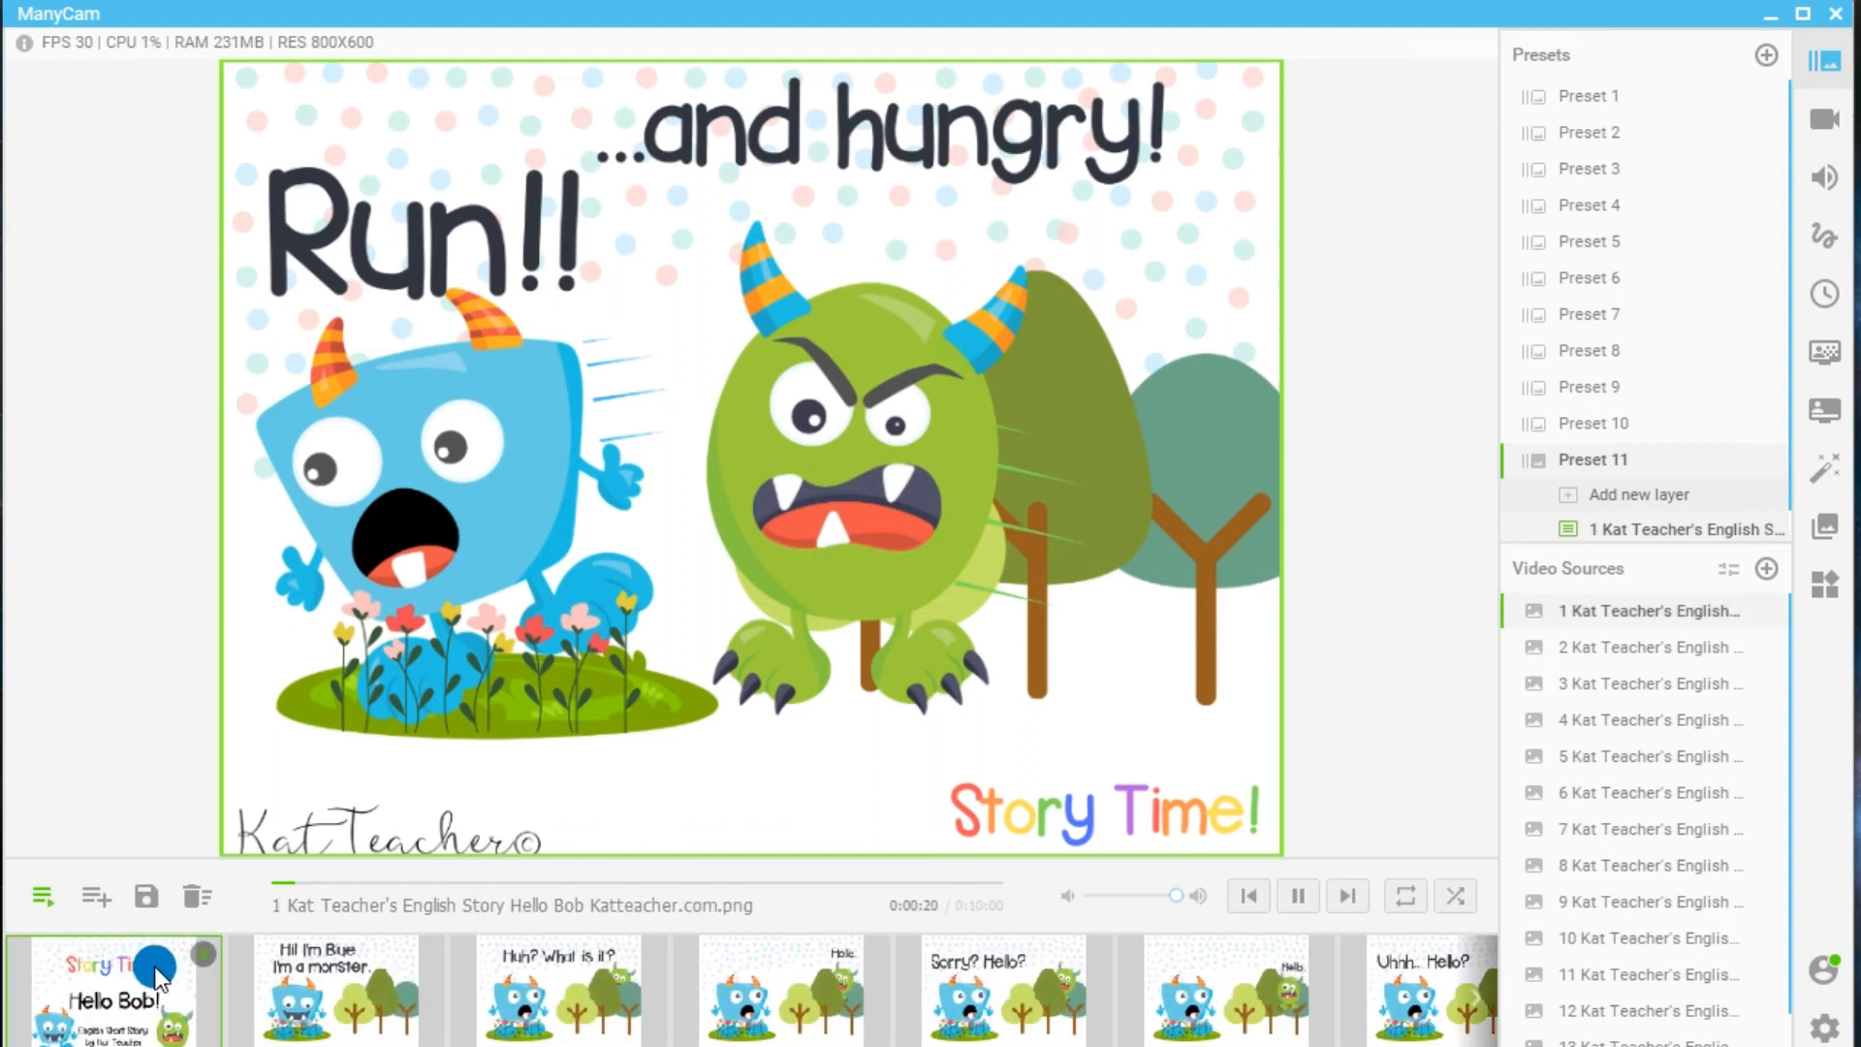
click(361, 1009)
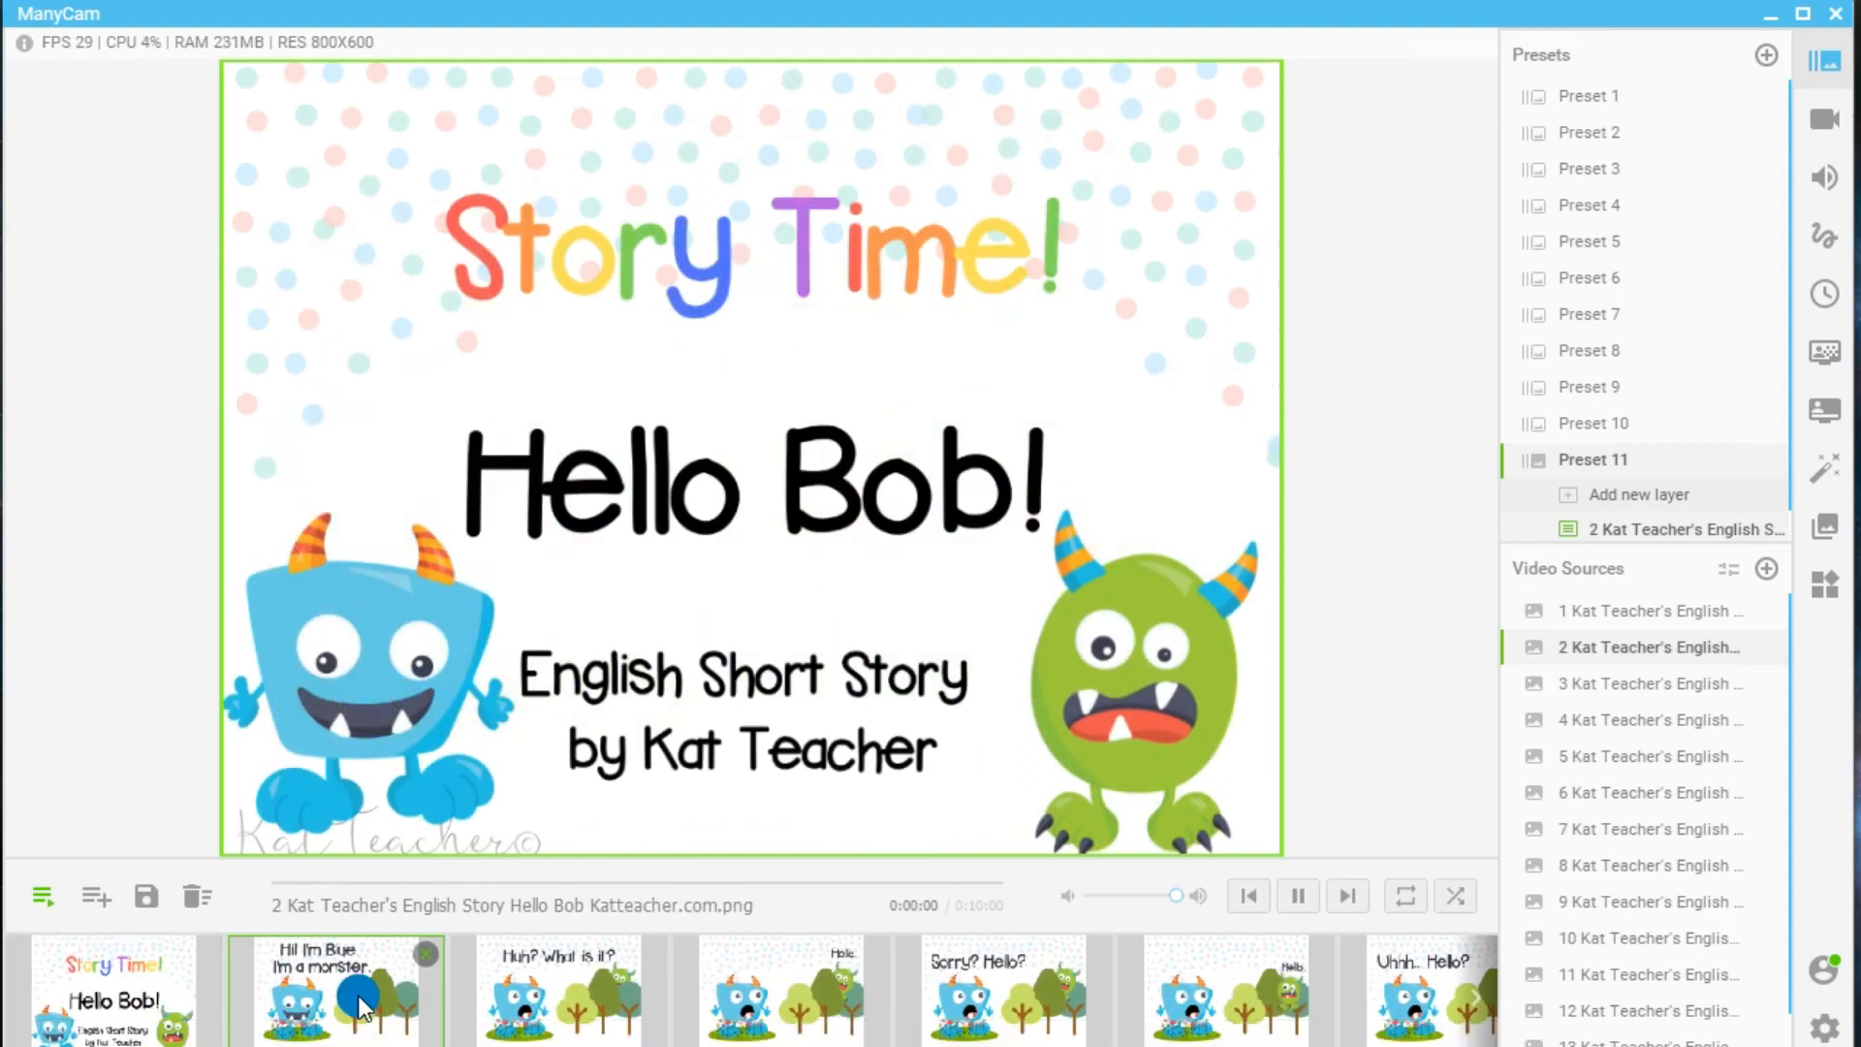
click(587, 1004)
click(766, 994)
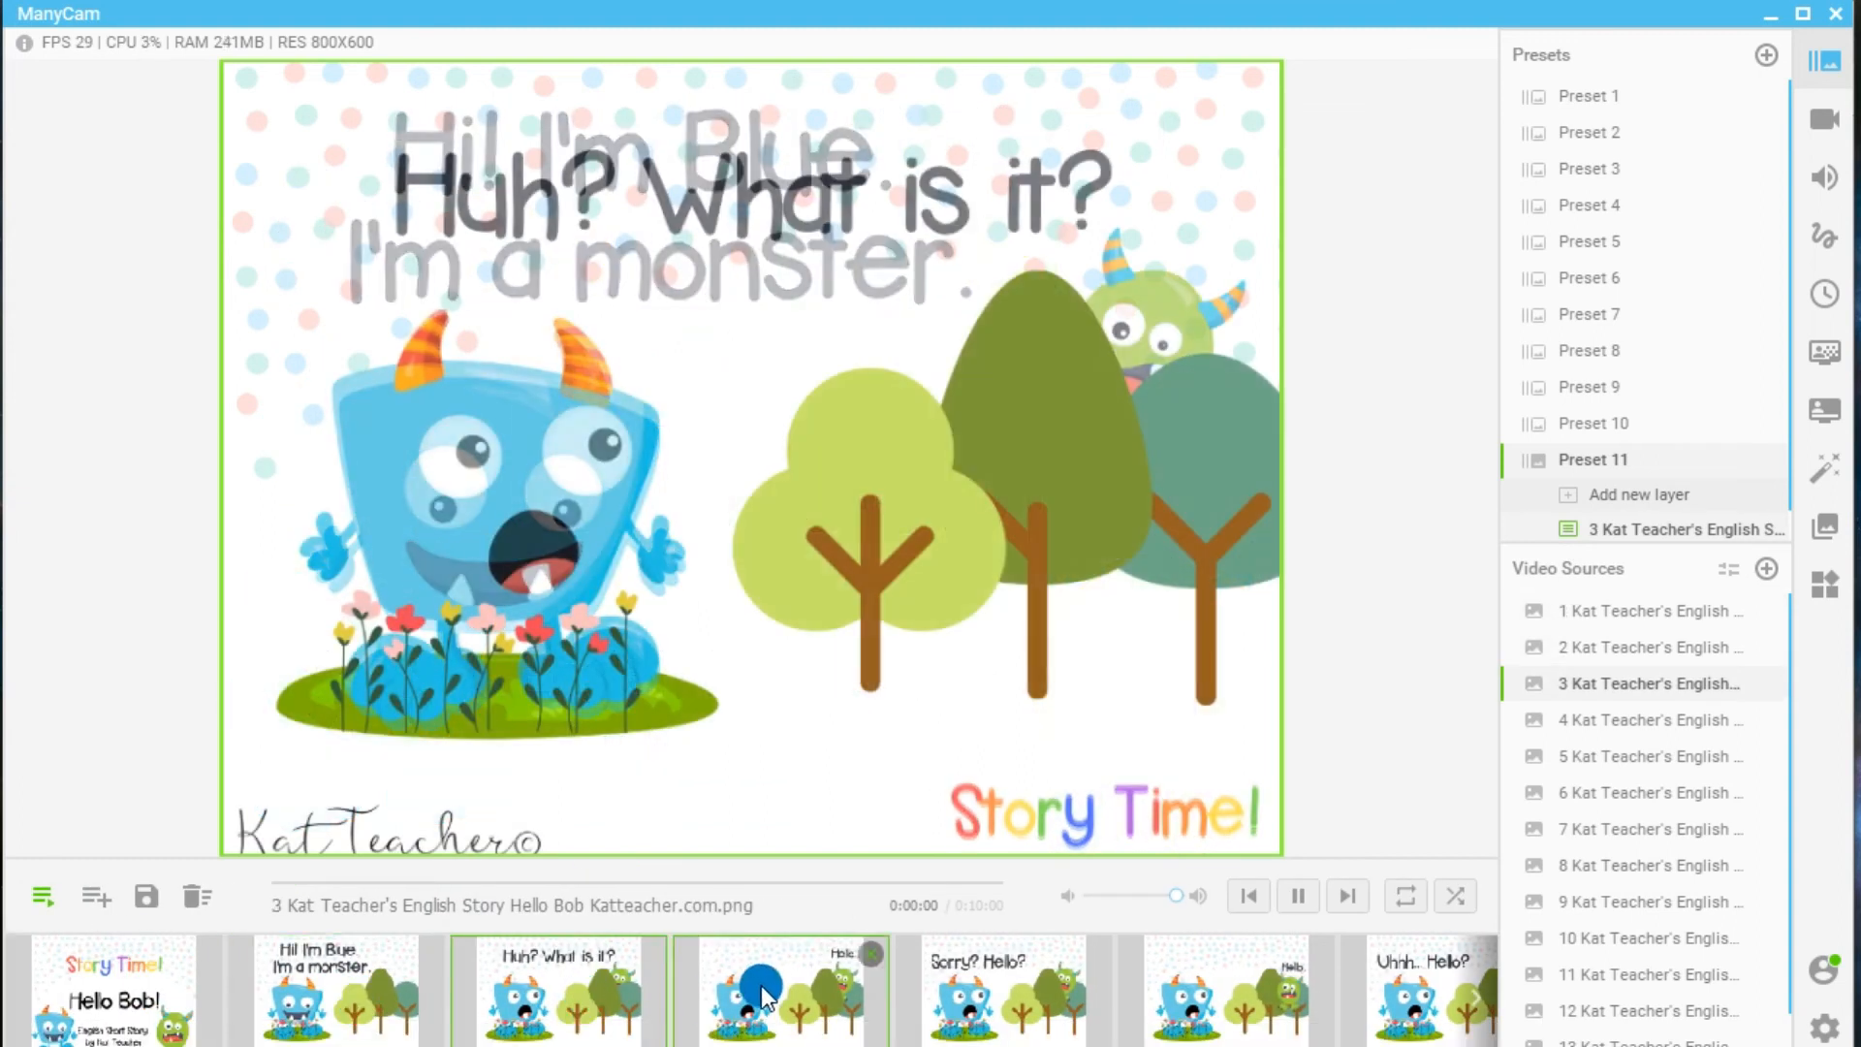
click(1299, 895)
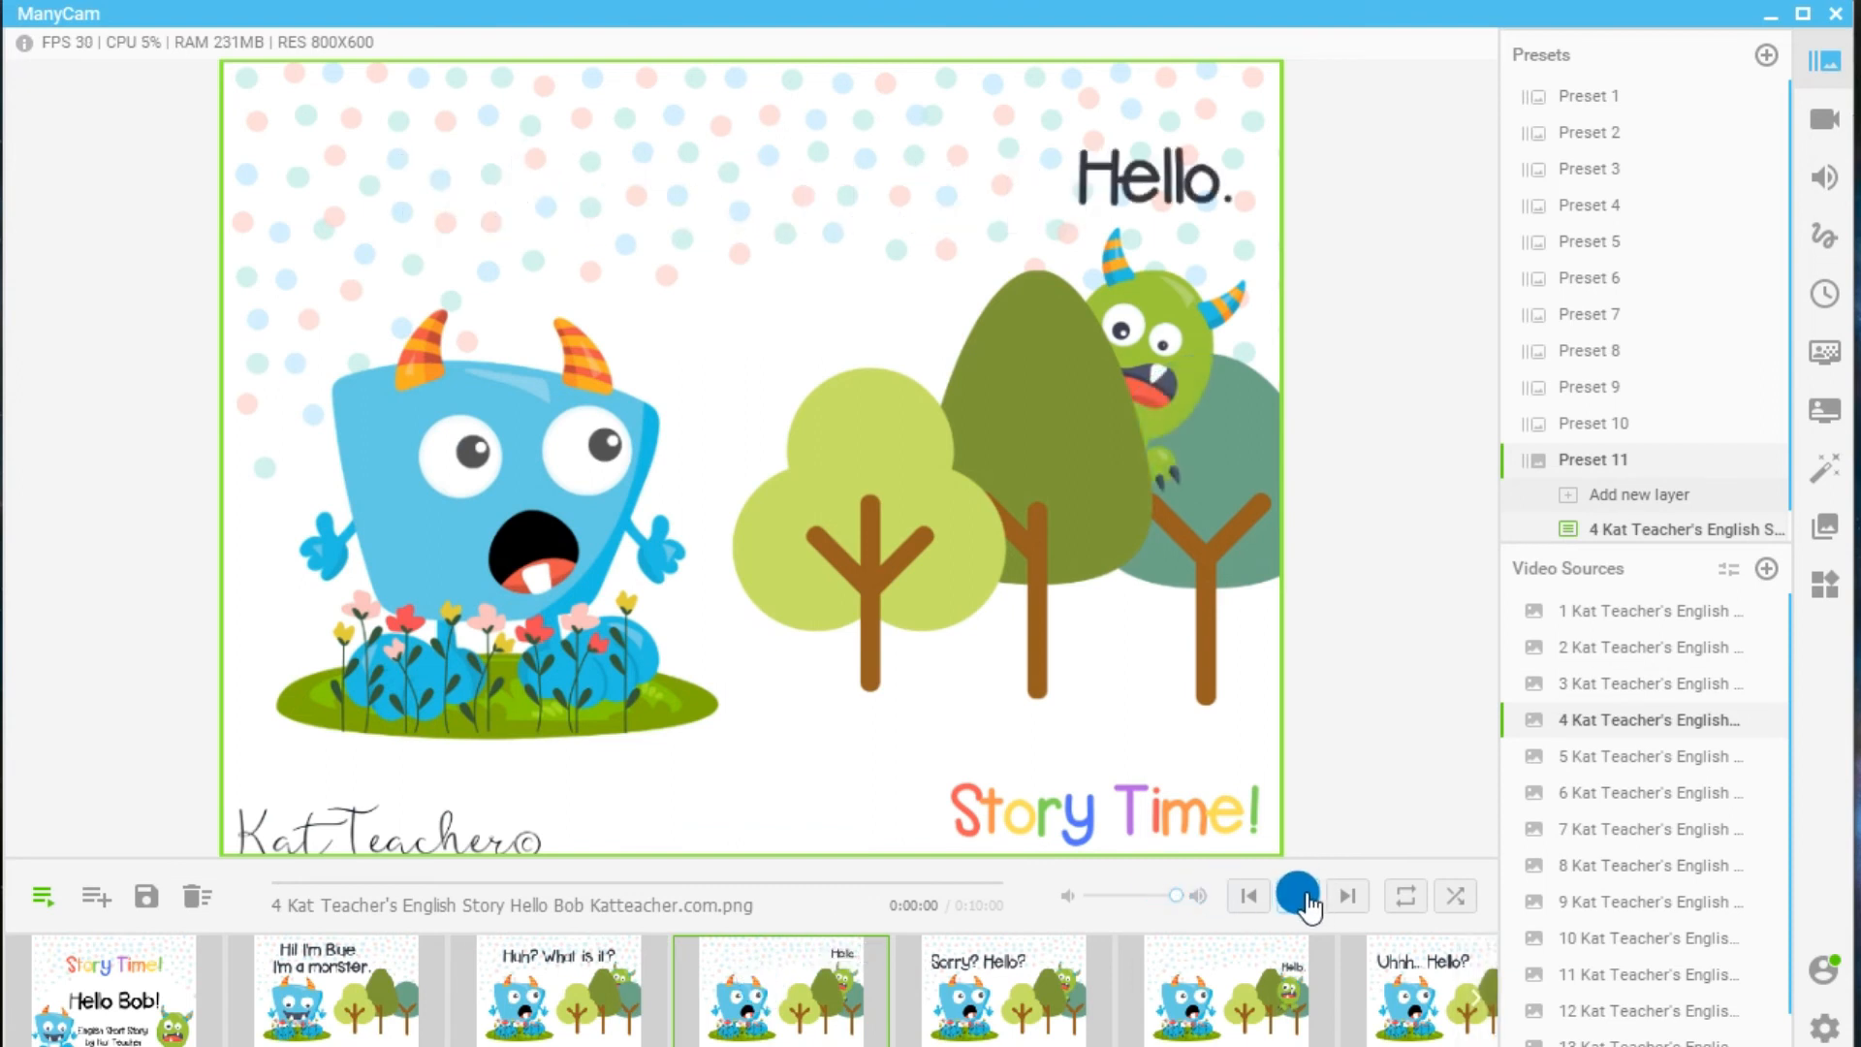
Return to the presets view from the paused story, display Preset 10 and go back to Preset 11.
click(41, 902)
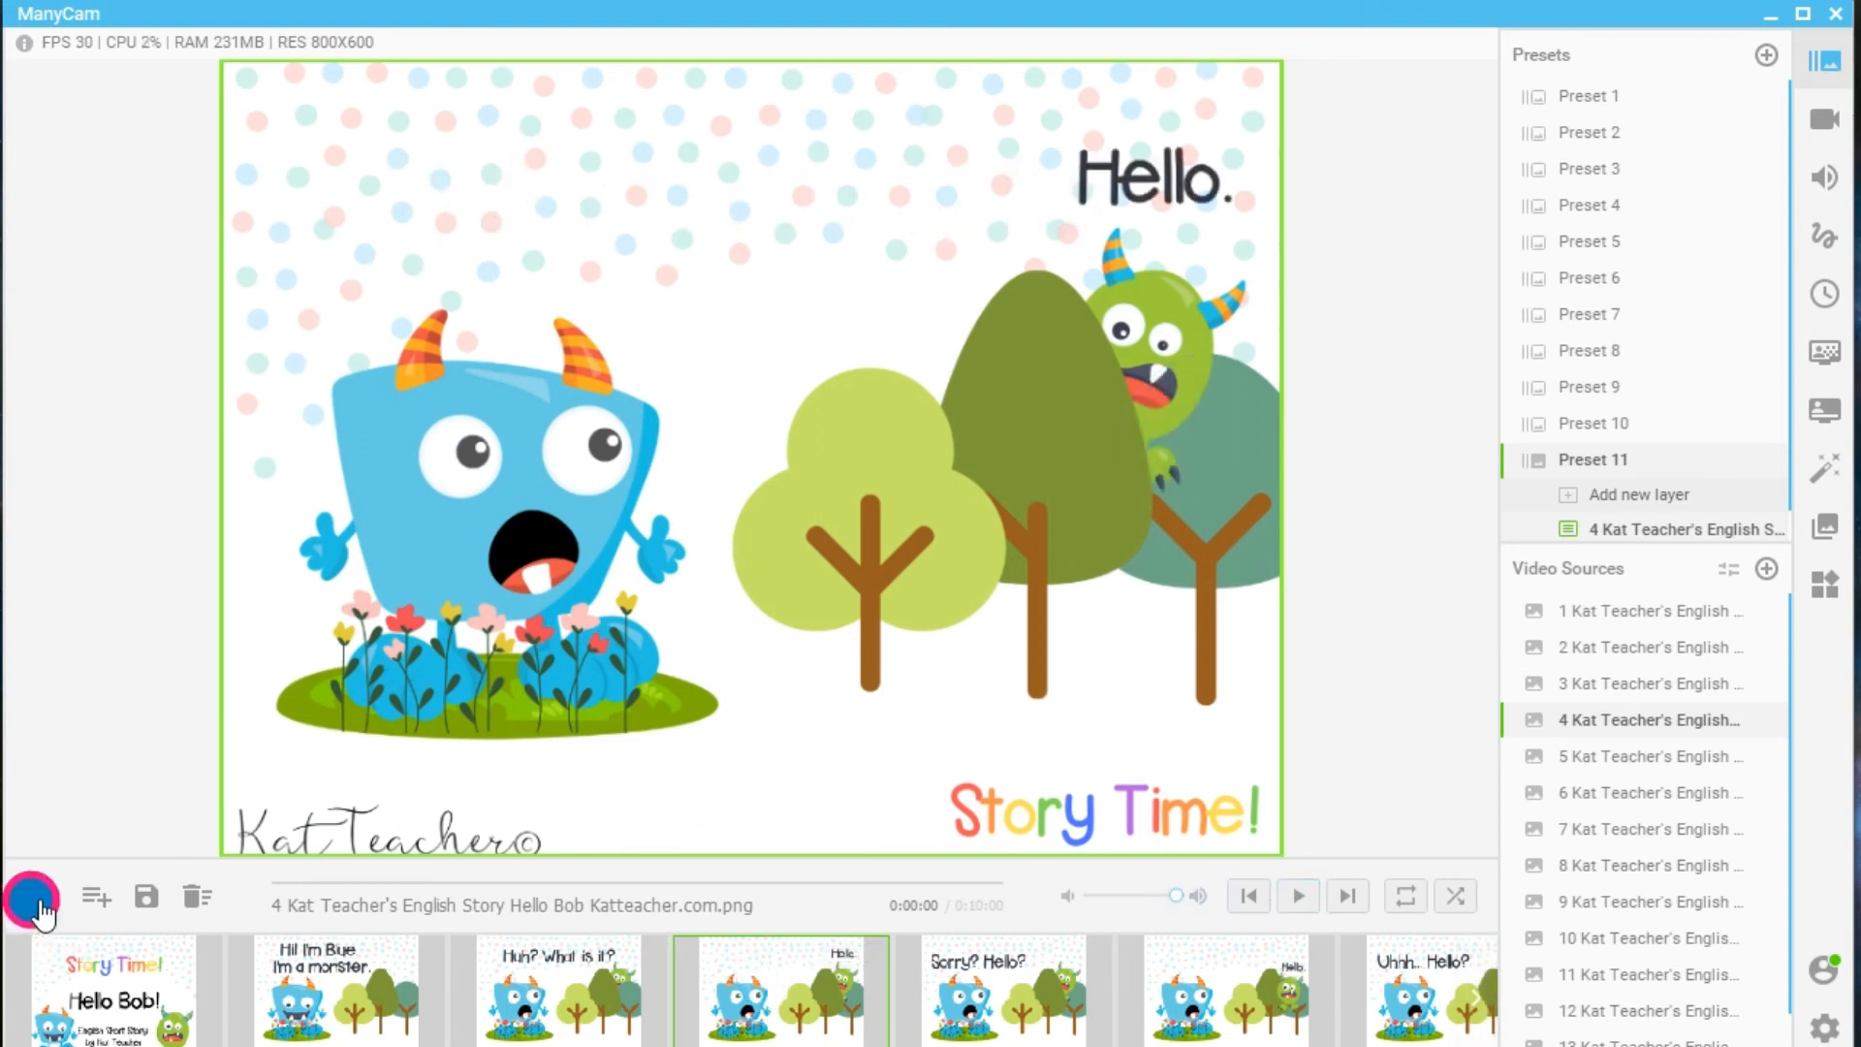
click(176, 981)
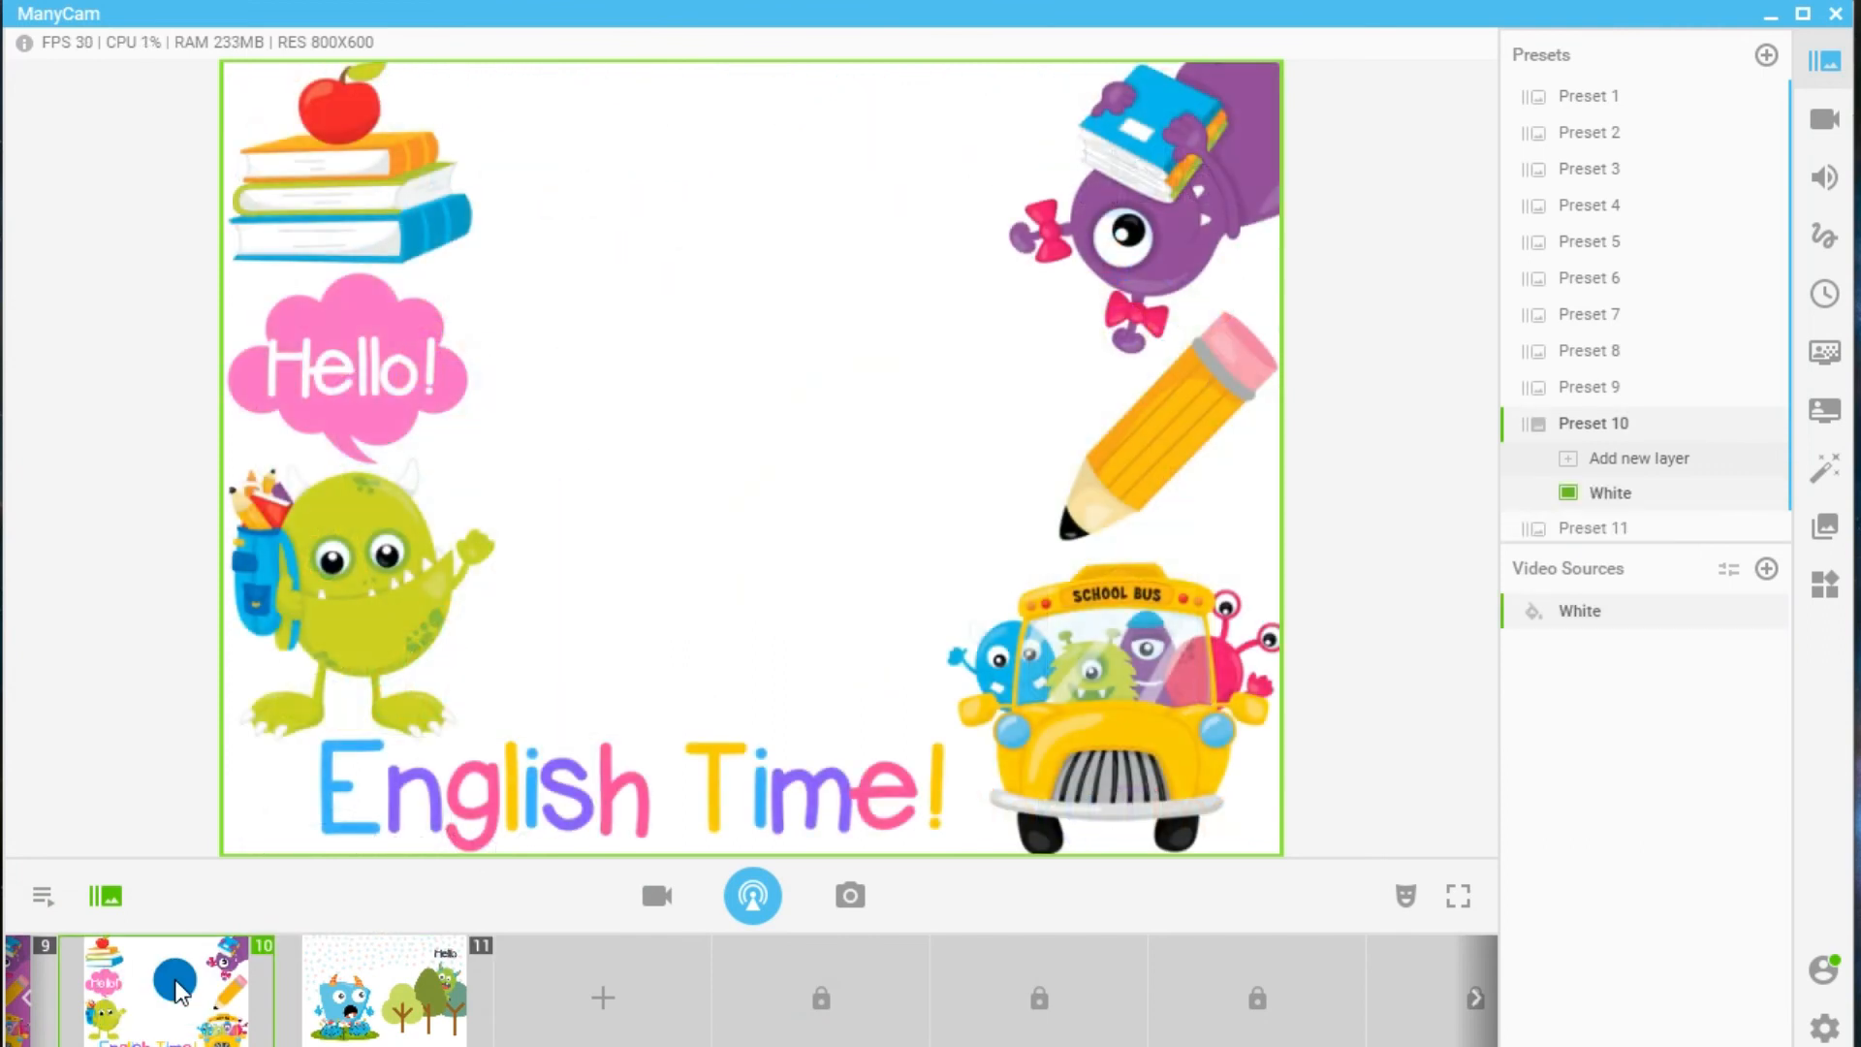
click(384, 988)
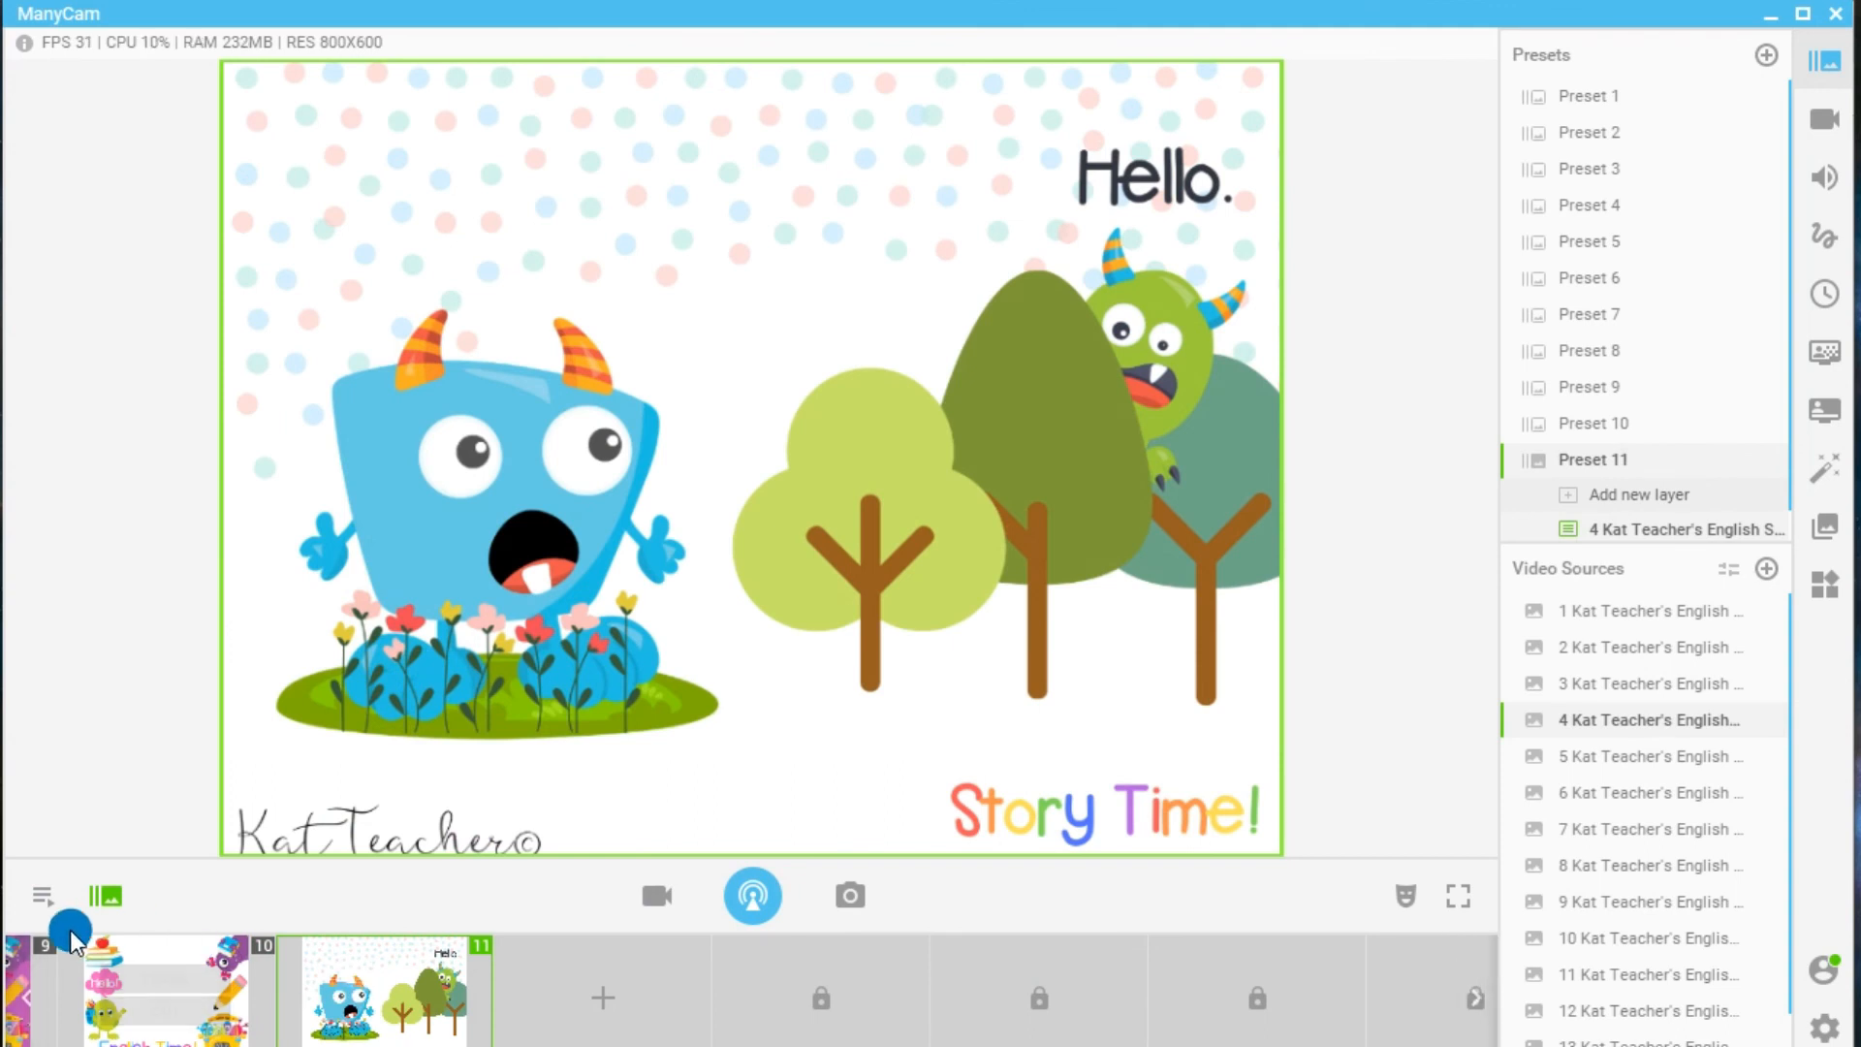
Resume the story in Preset 11's playlist with pages 5 to 7 and pause playback on page 7.
click(40, 897)
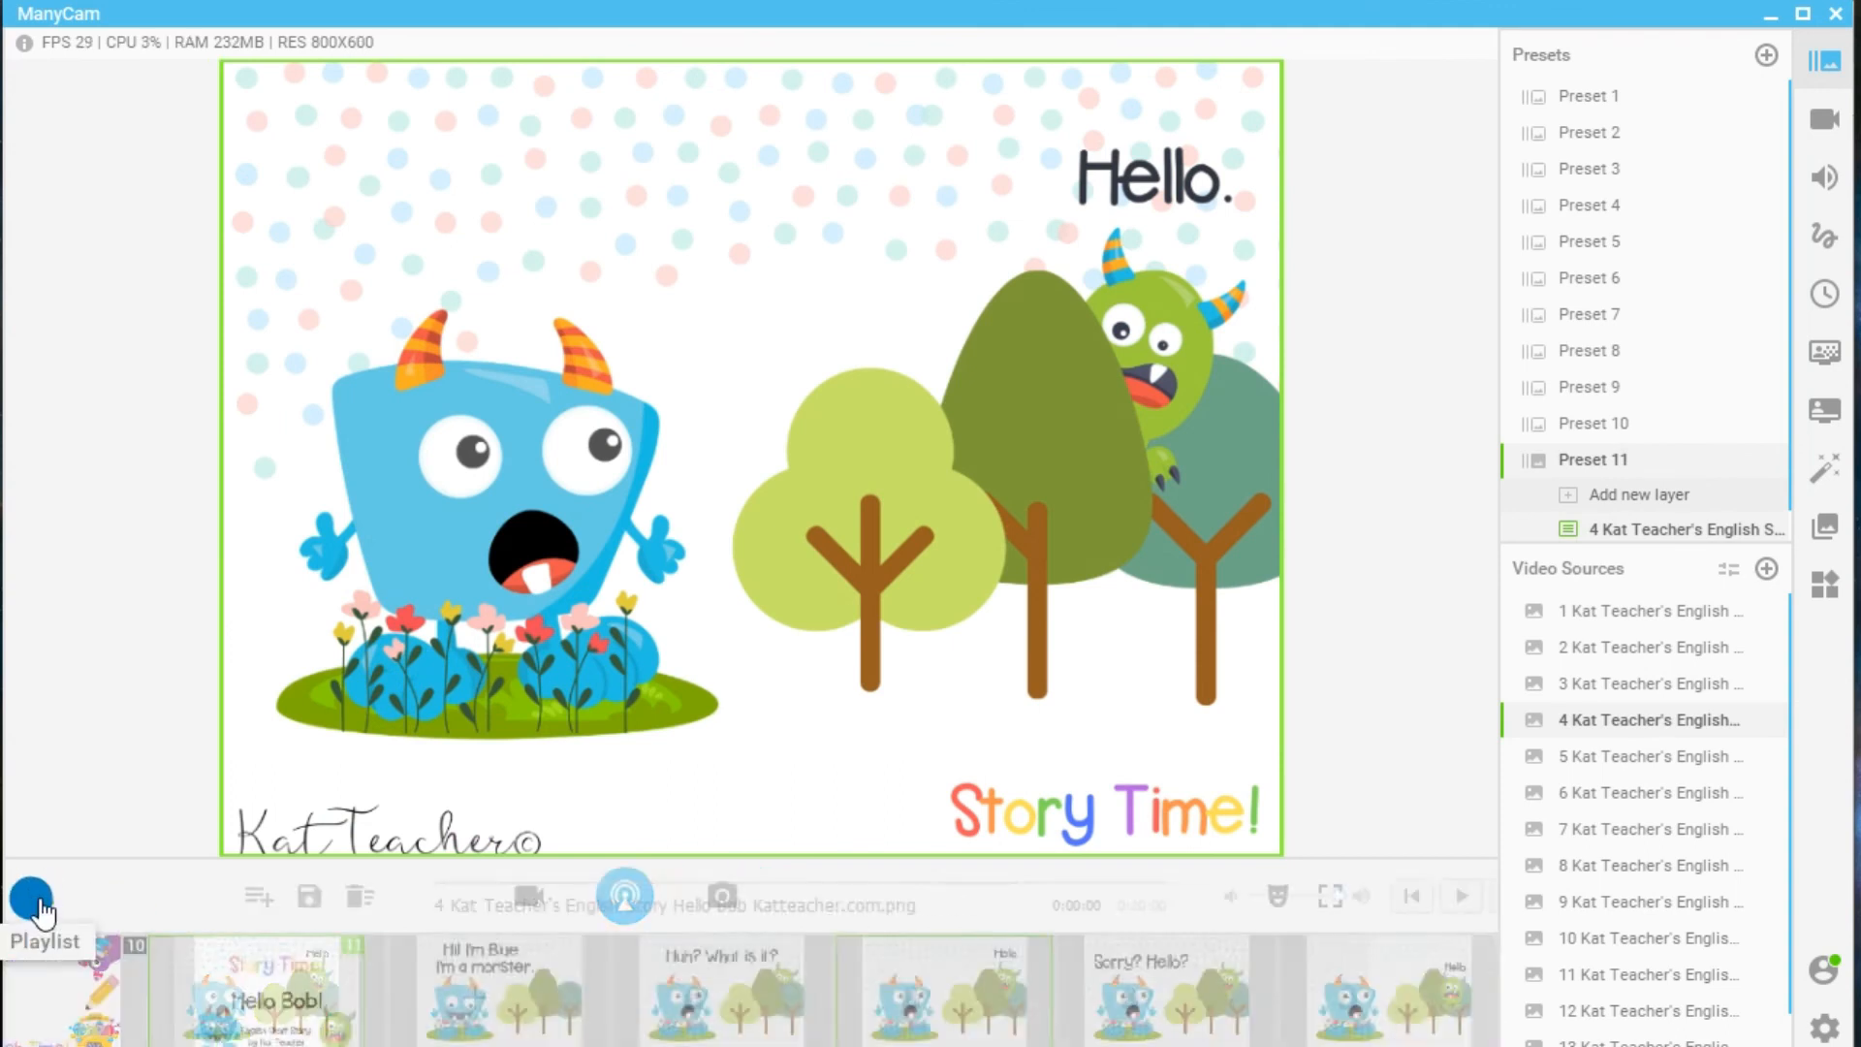
click(1013, 1026)
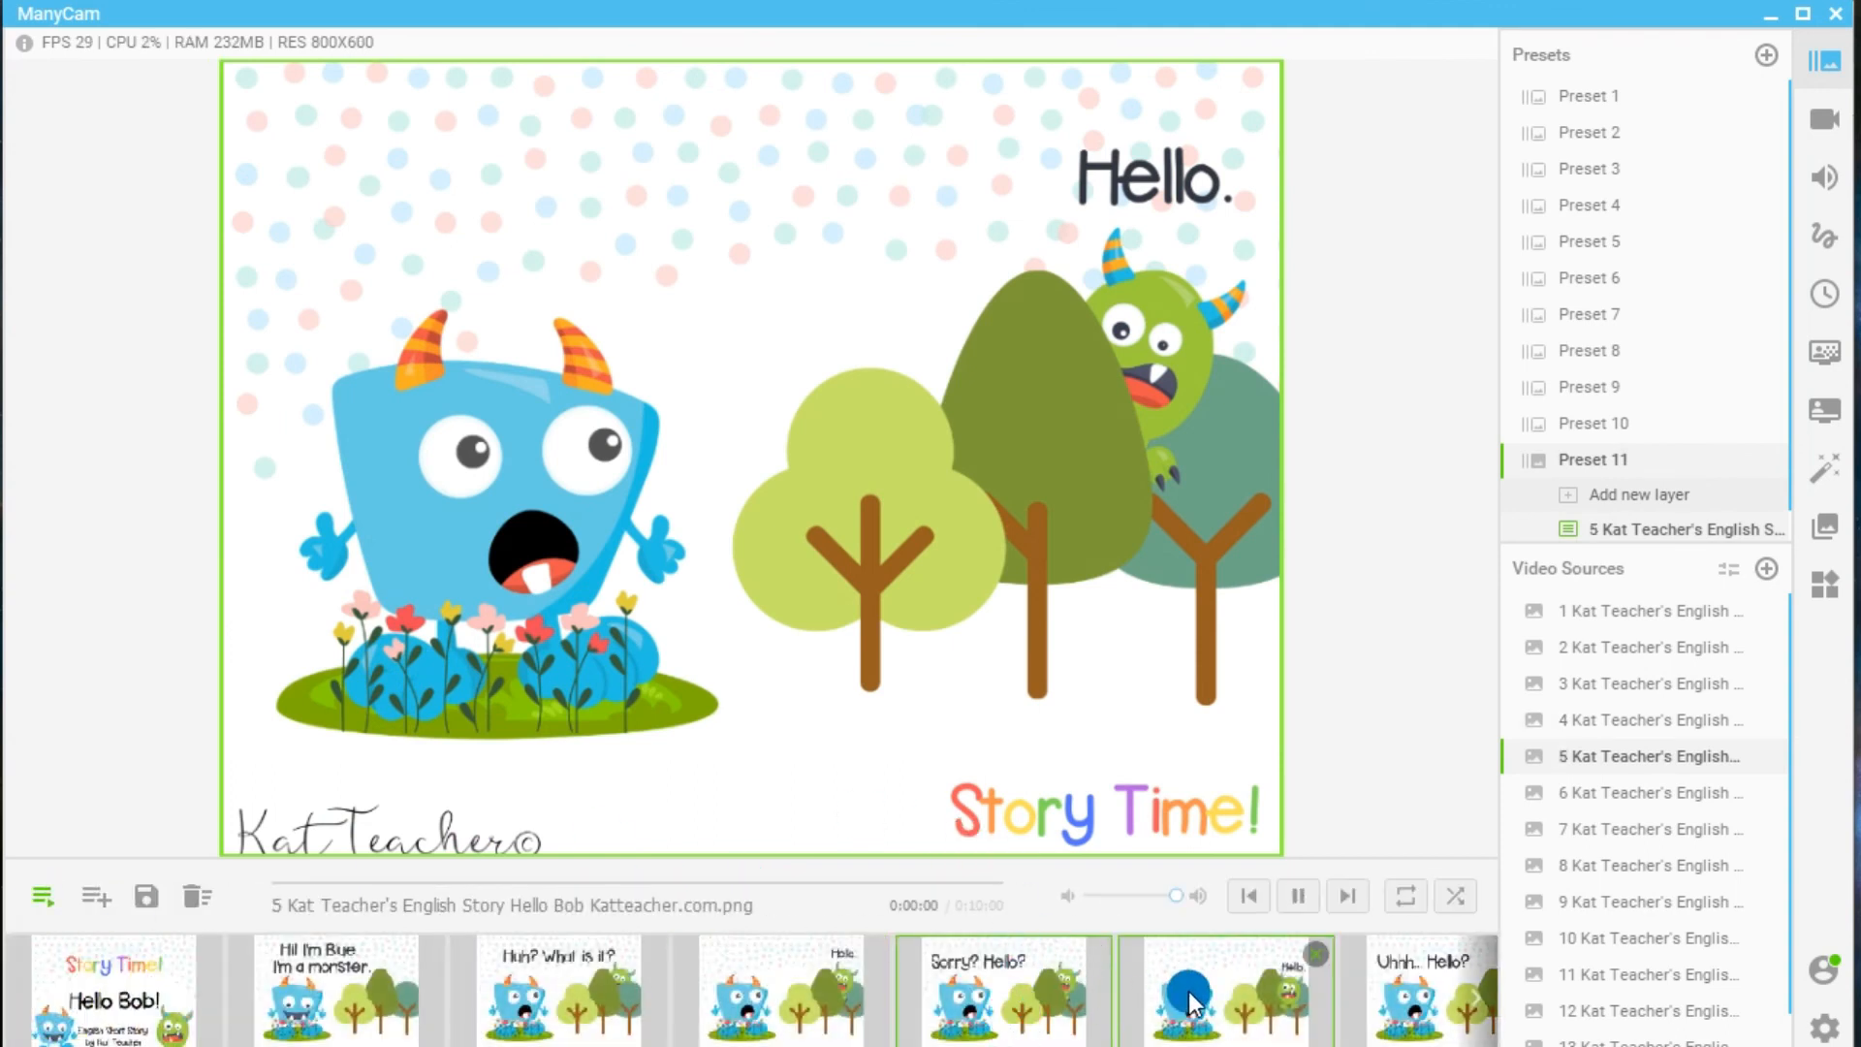
click(1262, 969)
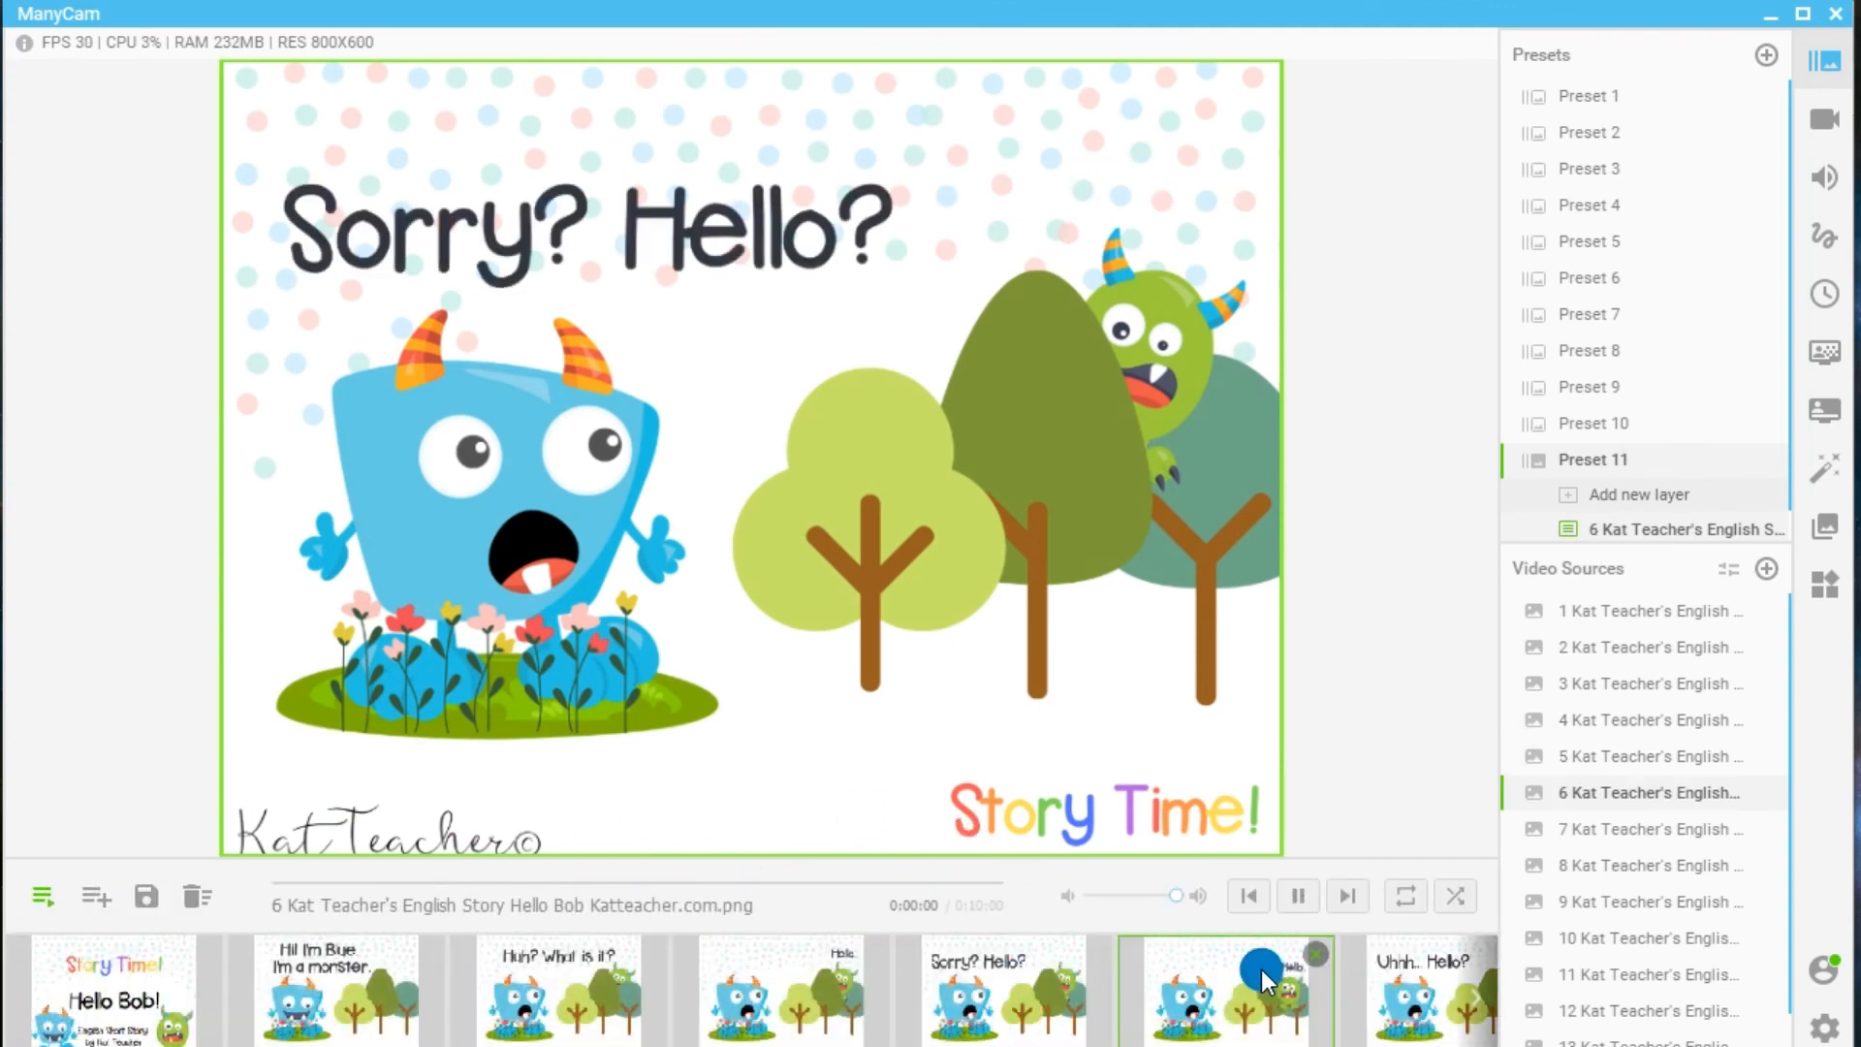
click(1398, 967)
click(1297, 896)
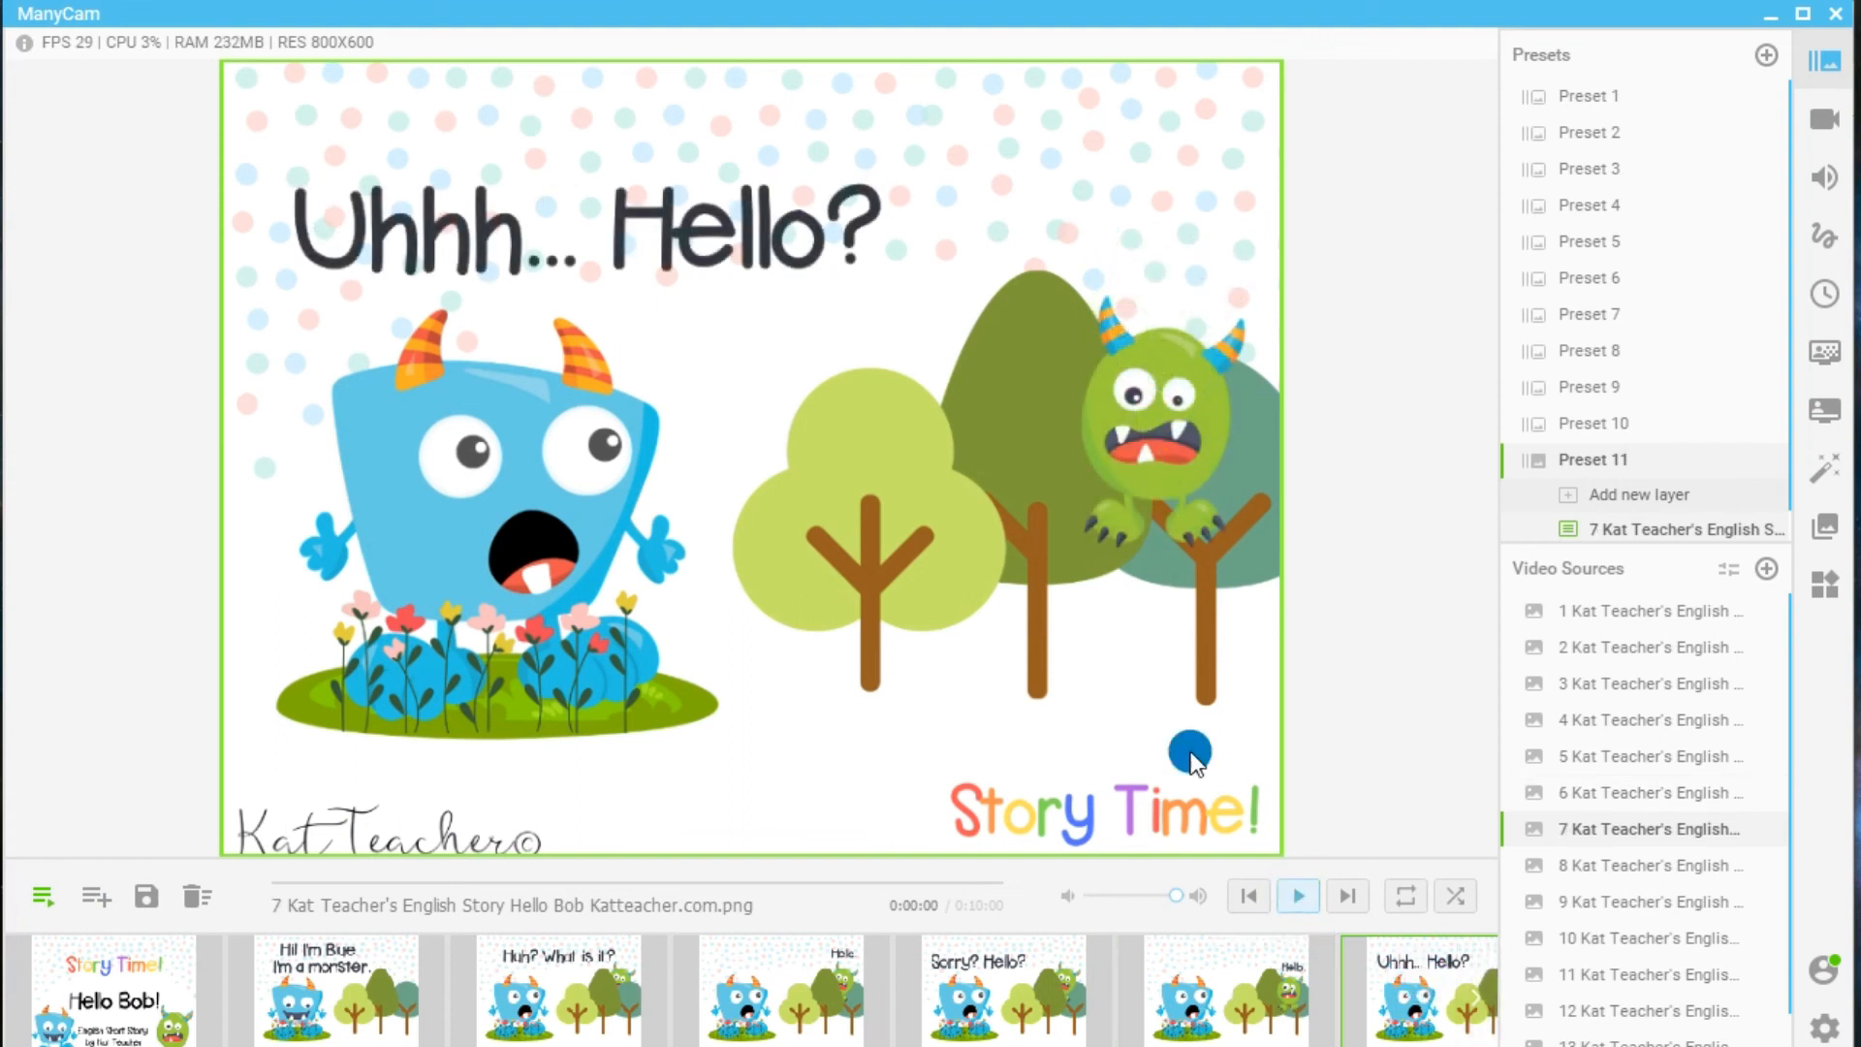